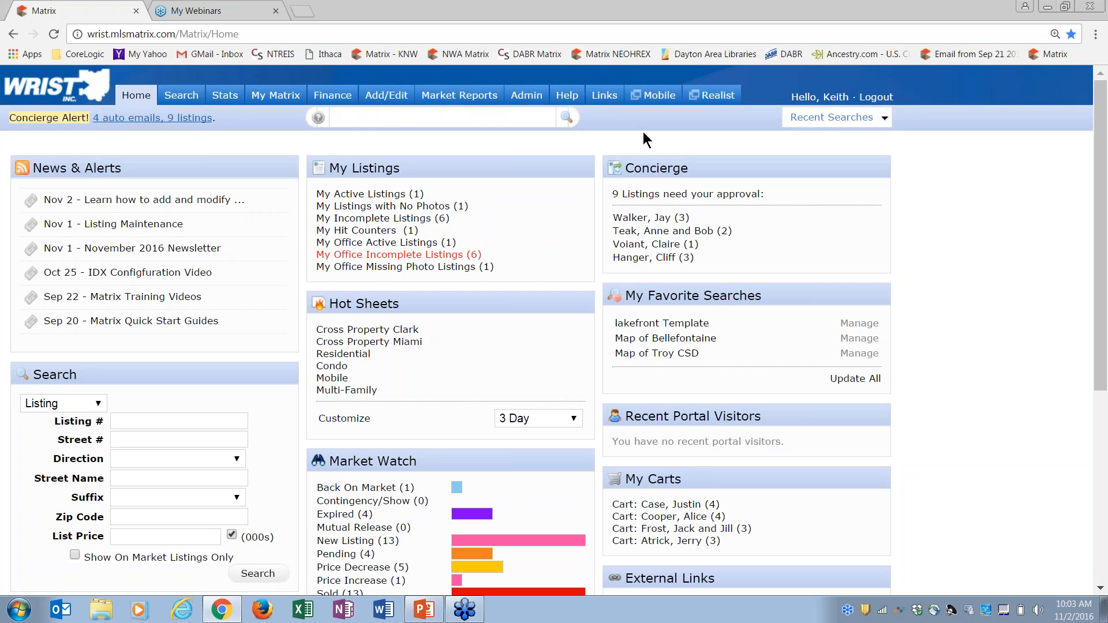
Show the Add/Edit menu from the top navigation on the Matrix home page
mouse_move(383, 99)
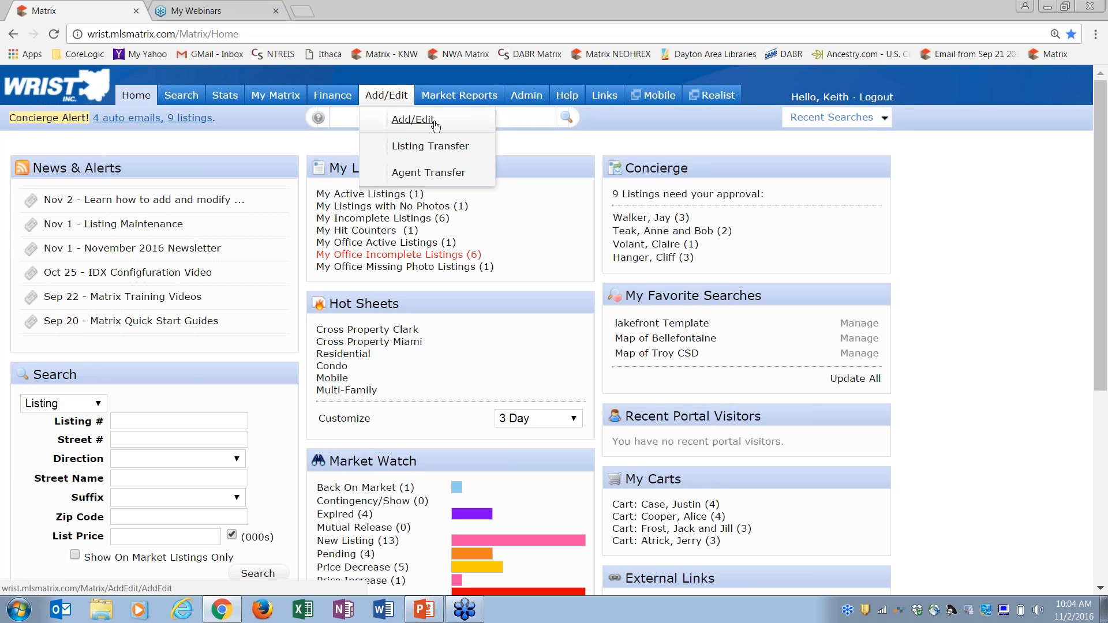
From Add/Edit, add a new listing using the Residential form
left_click(401, 113)
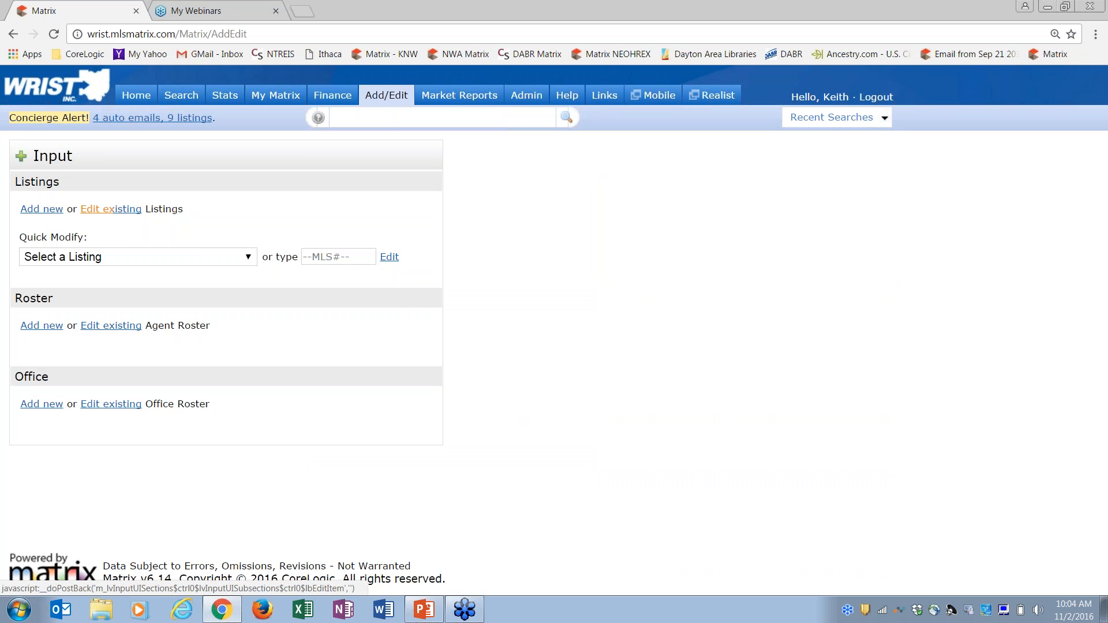
left_click(45, 216)
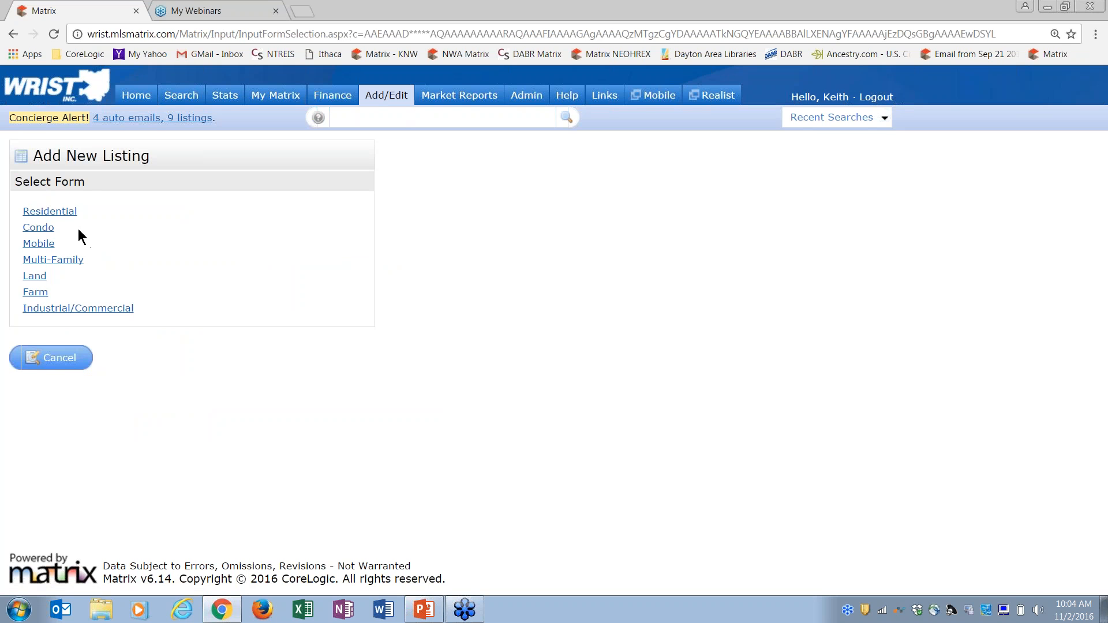
left_click(58, 215)
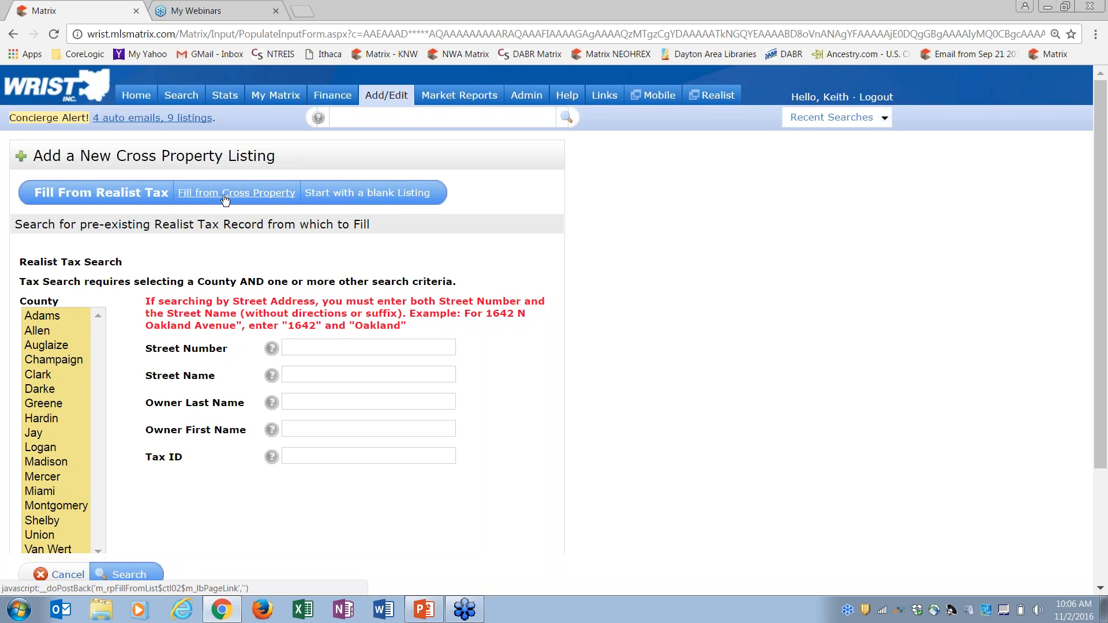
Keep the Fill From Realist Tax option selected on the new listing page
left_click(226, 194)
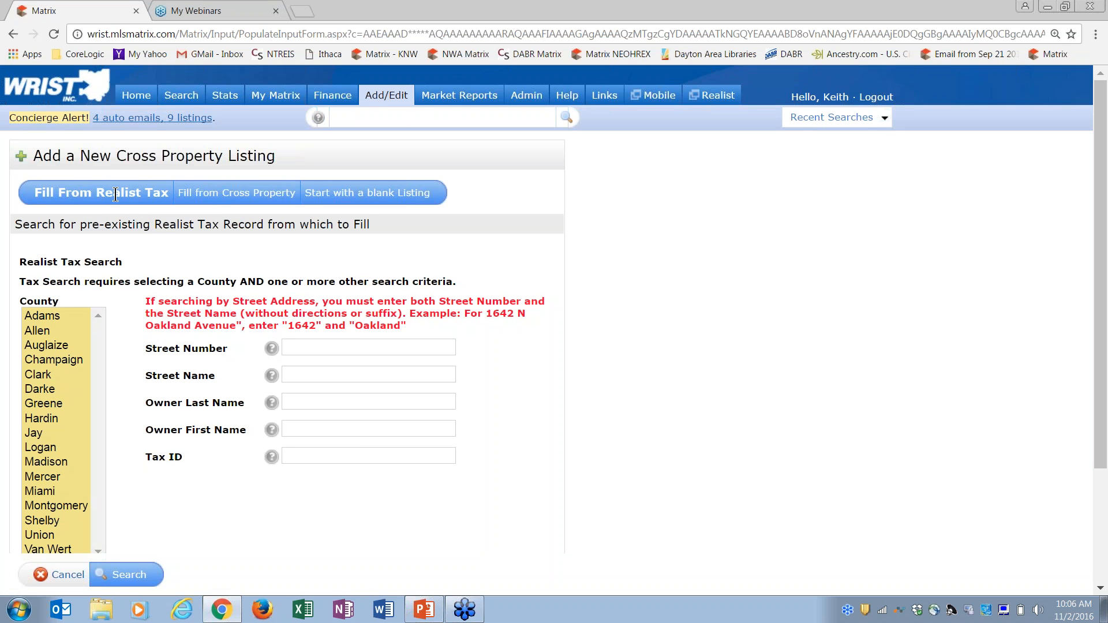
left_click(50, 491)
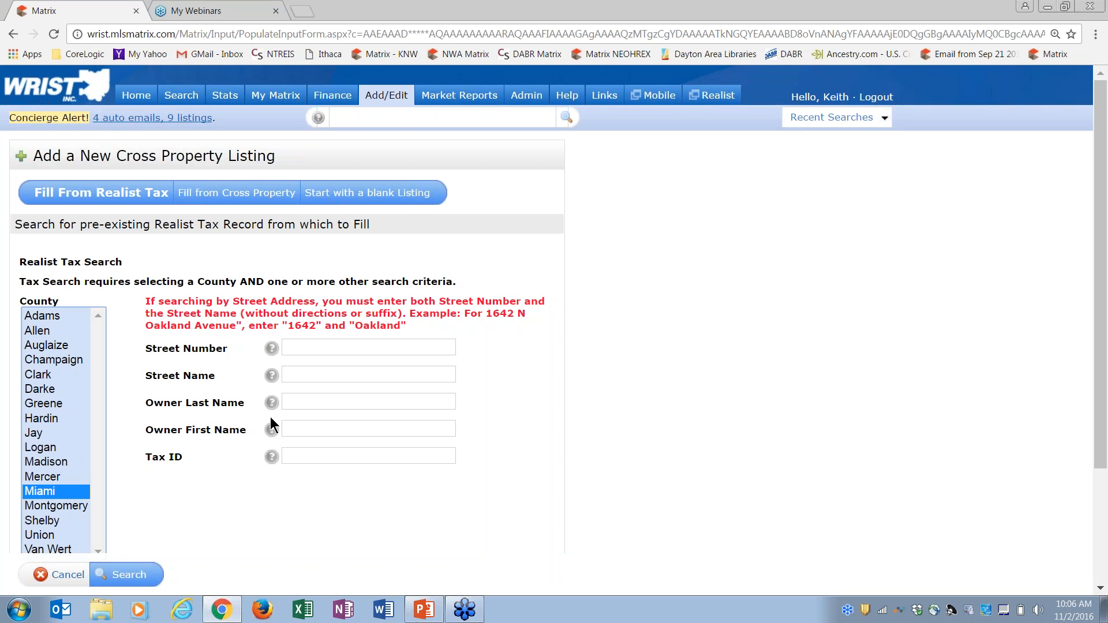
left_click(304, 345)
key("Tab")
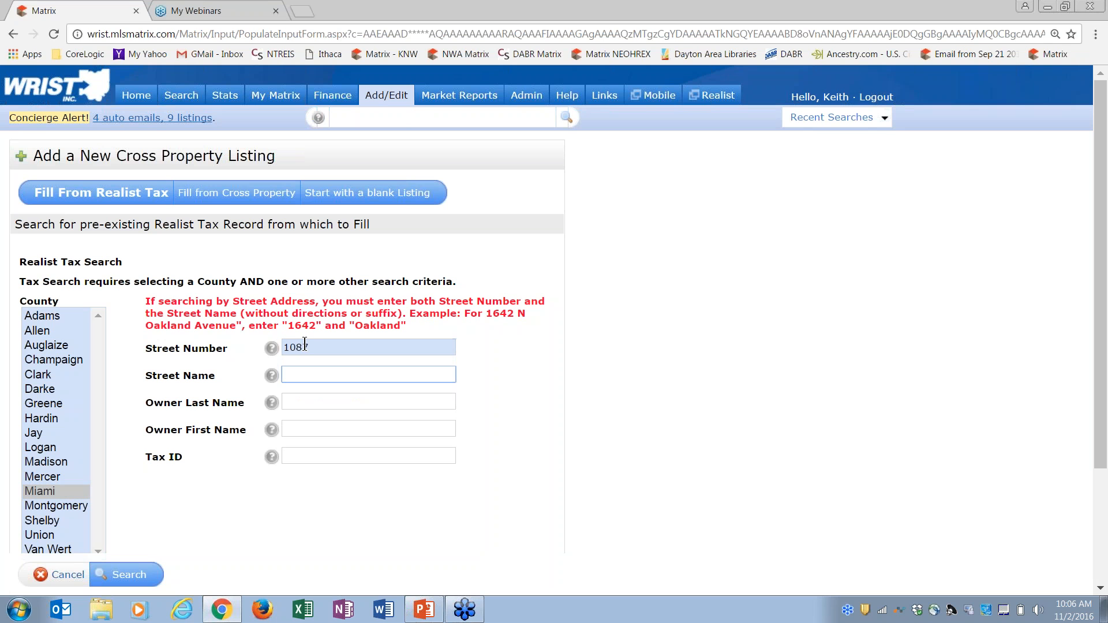
key("Tab")
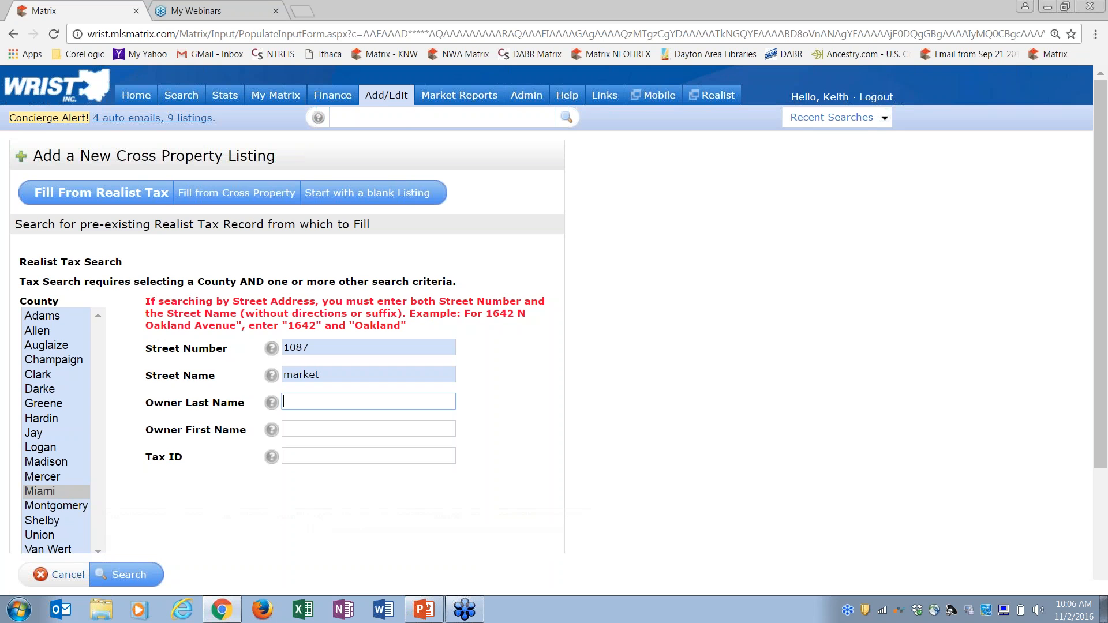
left_click(126, 575)
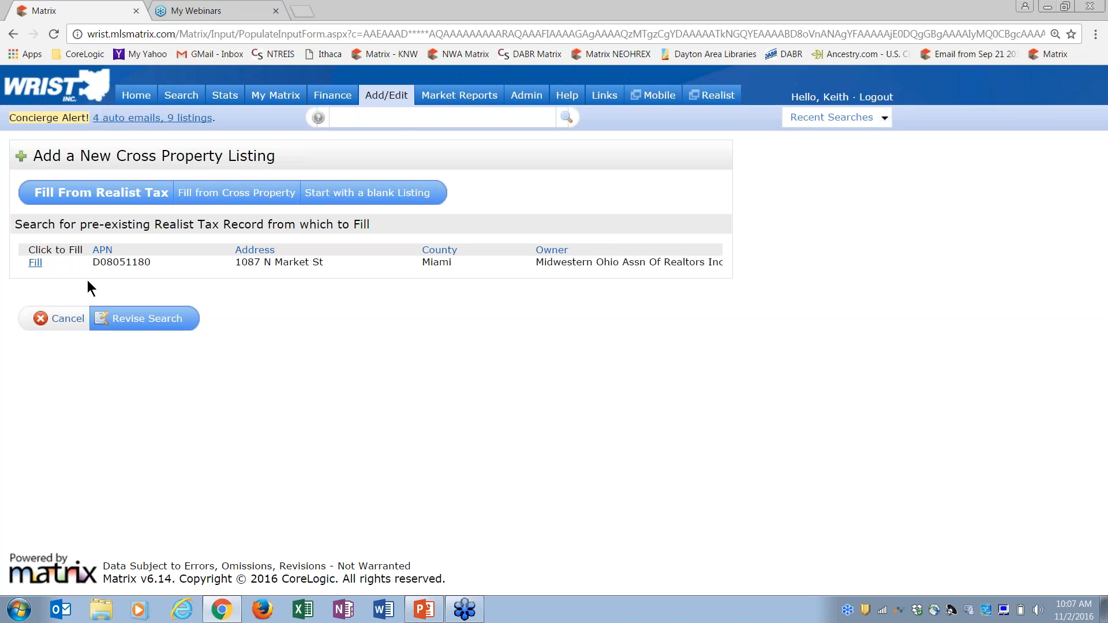
left_click(36, 265)
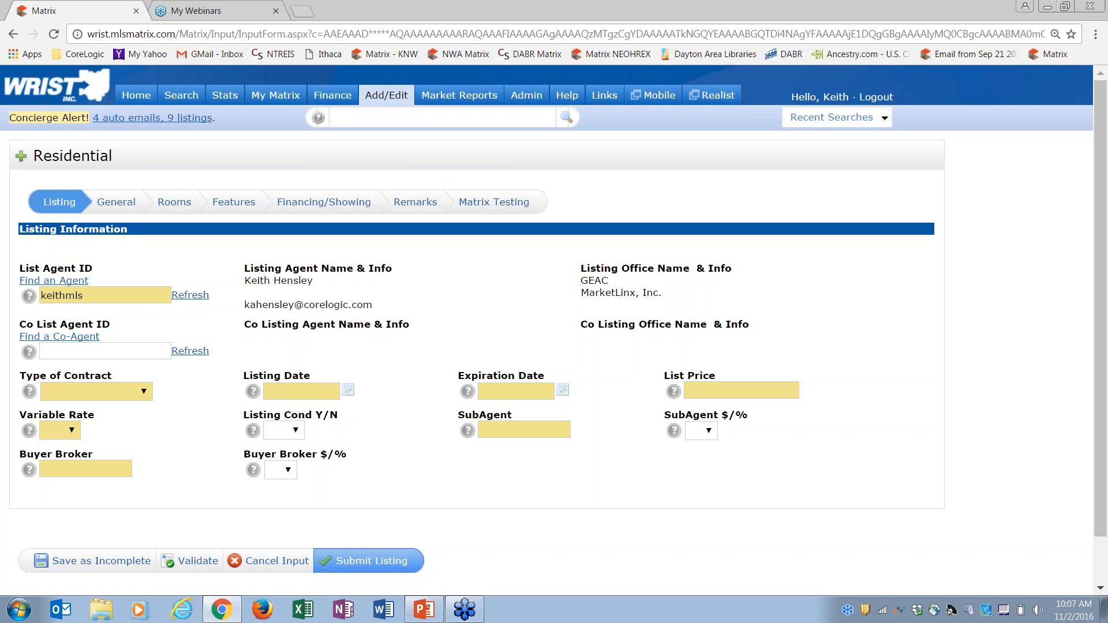
left_click(112, 205)
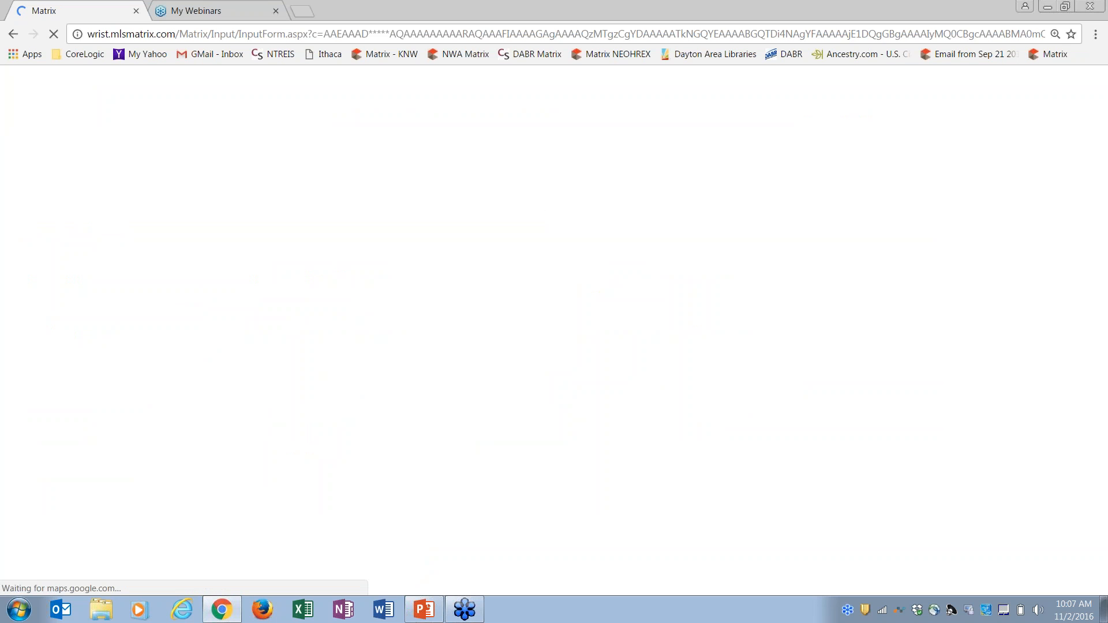
left_click(170, 205)
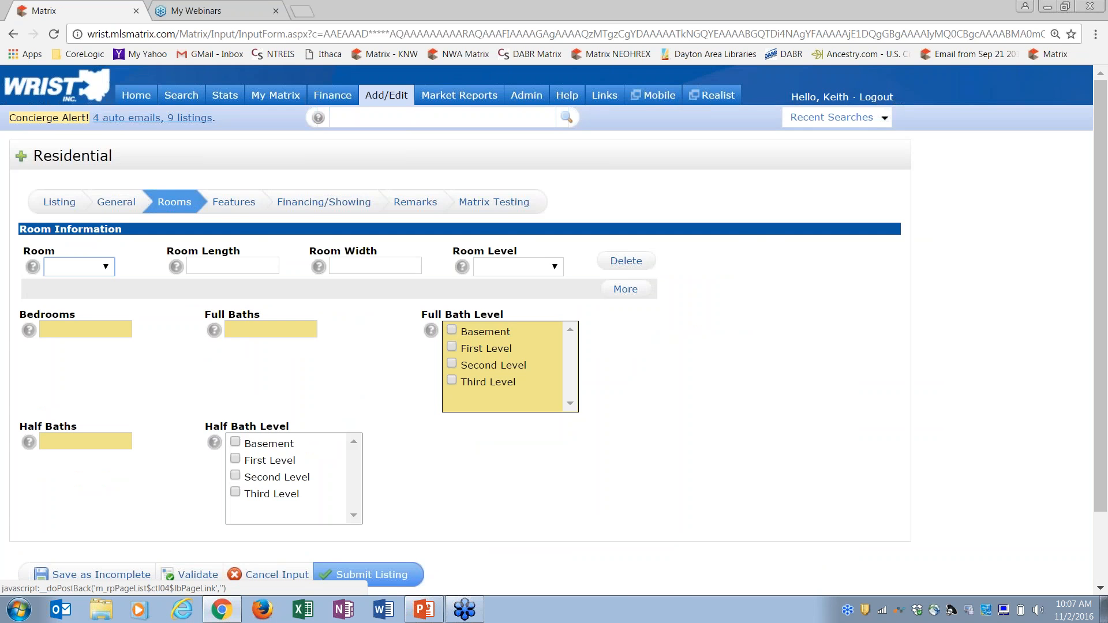
left_click(231, 203)
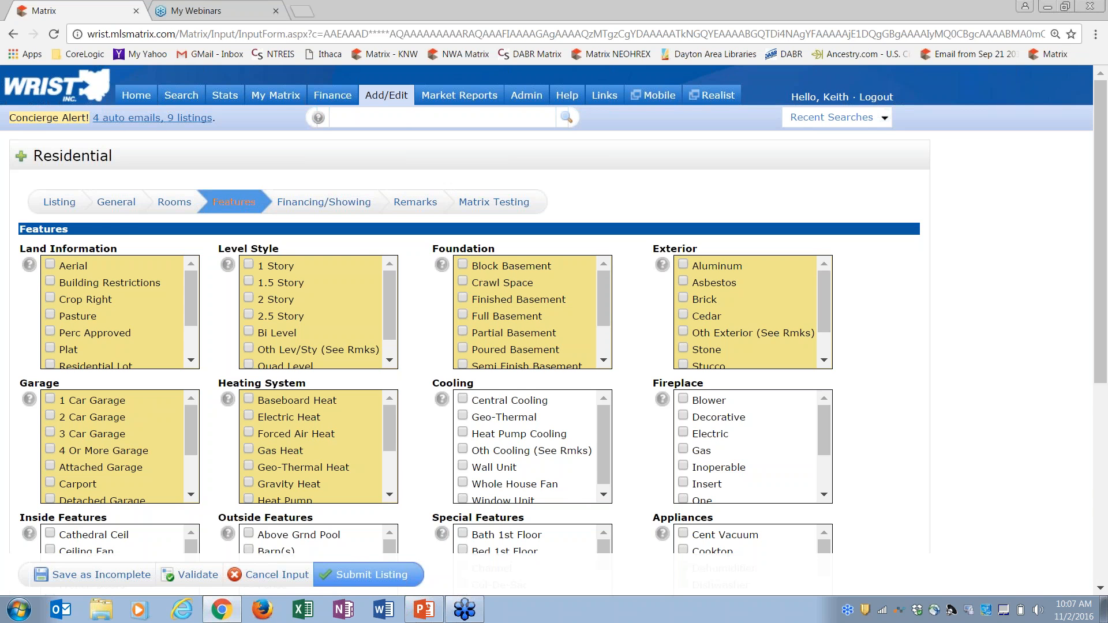
left_click(59, 202)
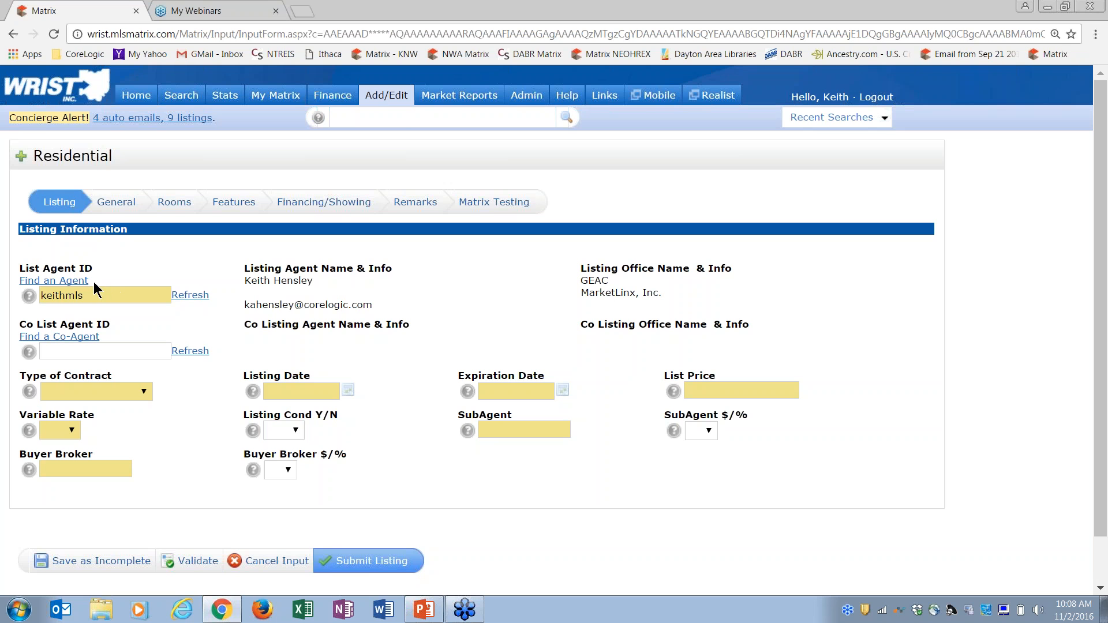
left_click(72, 282)
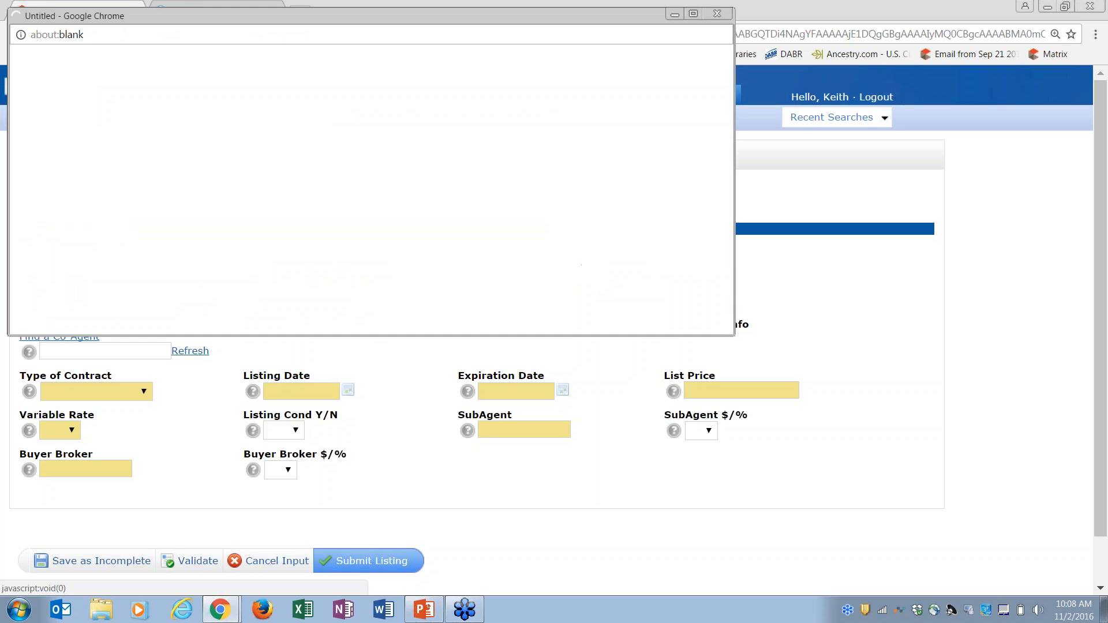
left_click(202, 151)
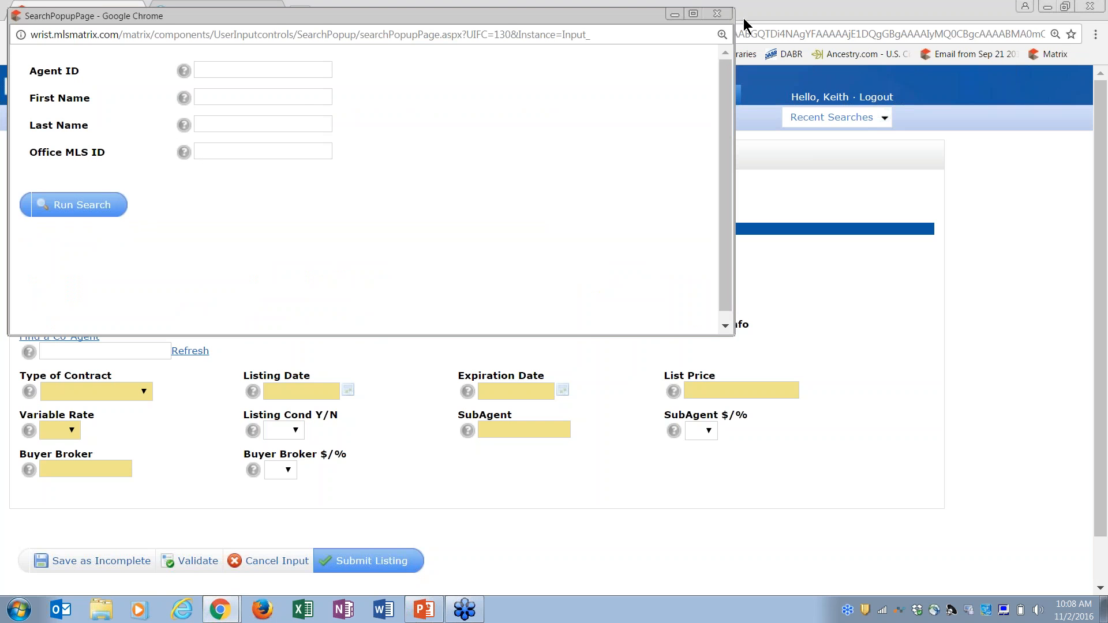
left_click(717, 13)
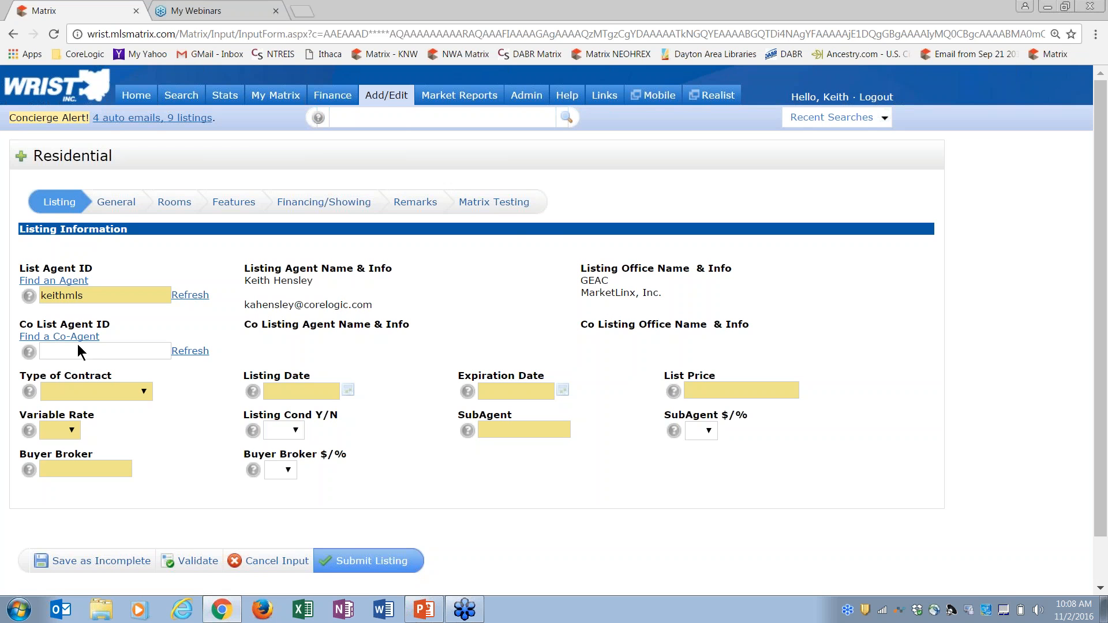
Leave the co-listing agent ID blank and set the contract type to Exclusive Right
left_click(59, 354)
left_click(147, 400)
left_click(144, 393)
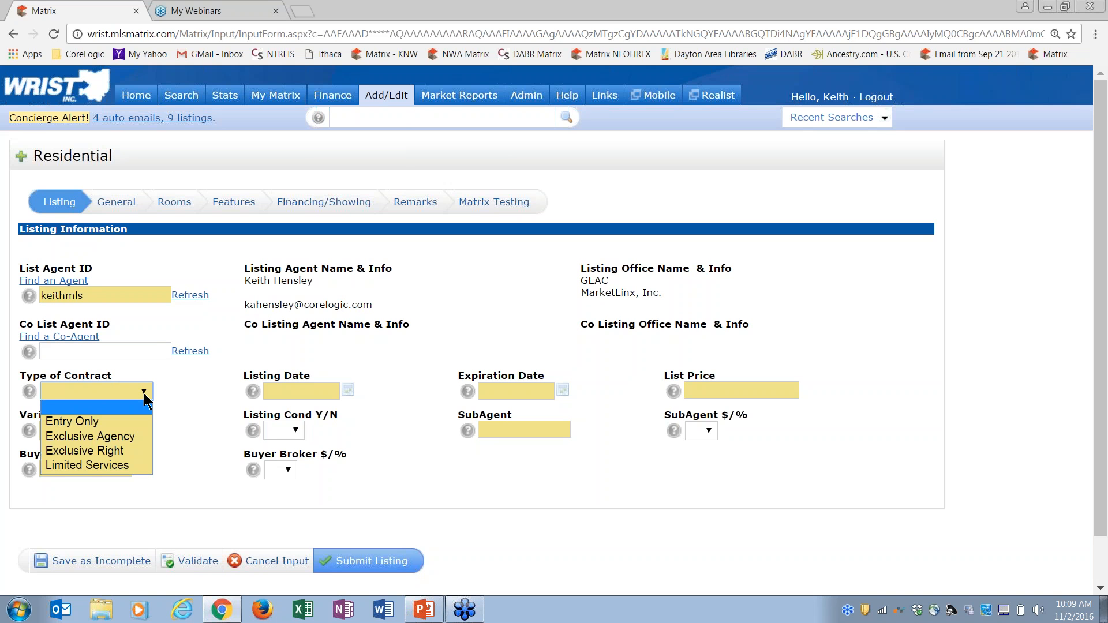
left_click(121, 448)
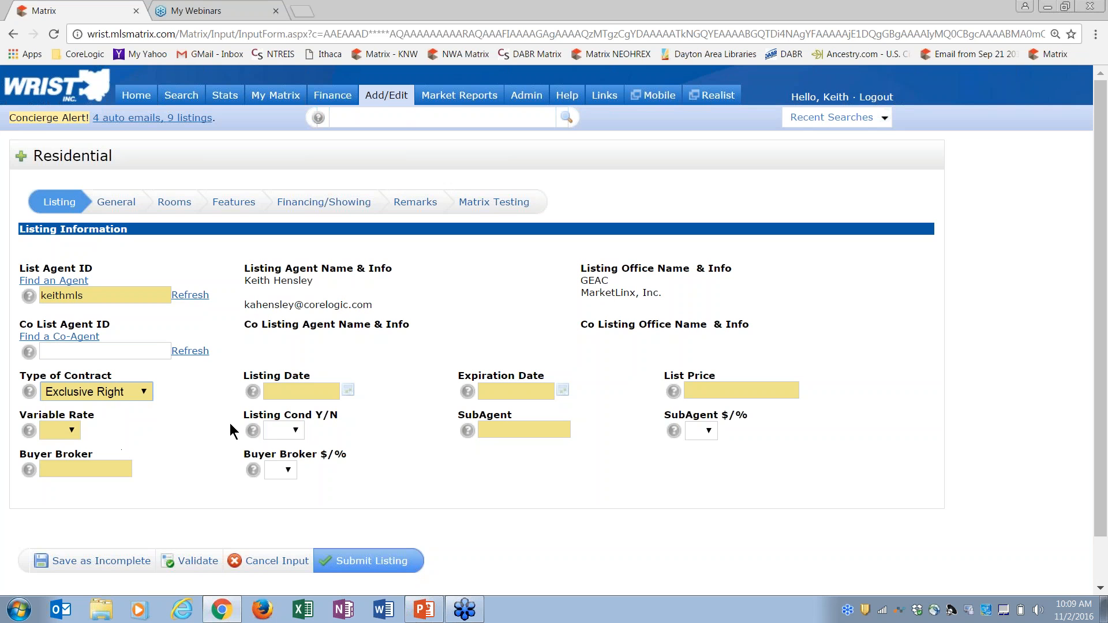
Set Listing Date to 11/02/2016 and Expiration Date to 11/03/2016 from the calendars
left_click(348, 392)
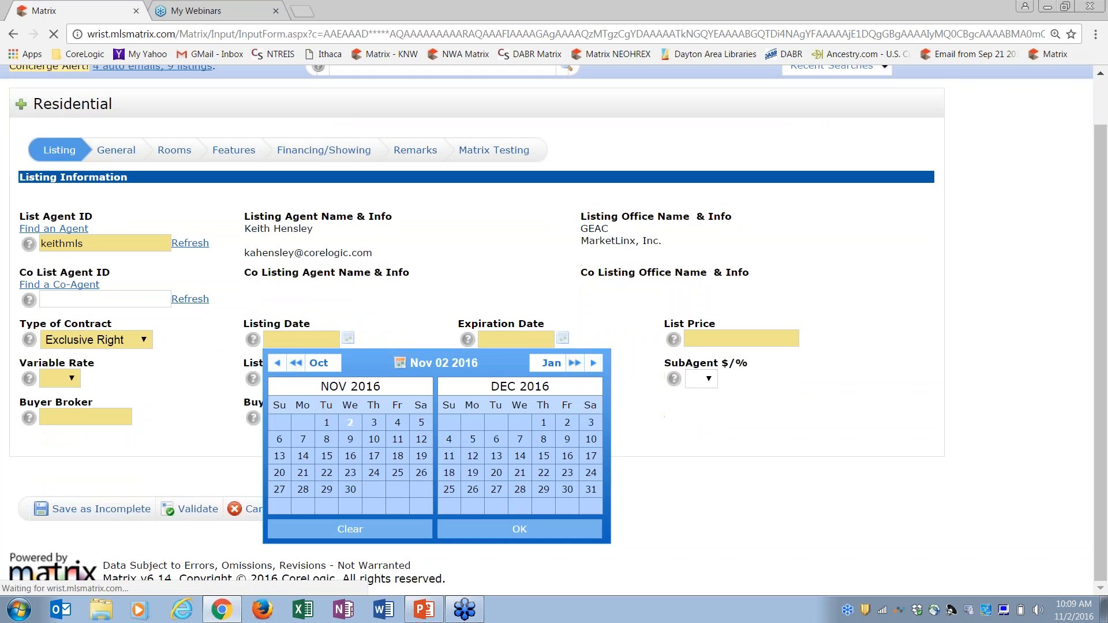
left_click(350, 425)
left_click(482, 523)
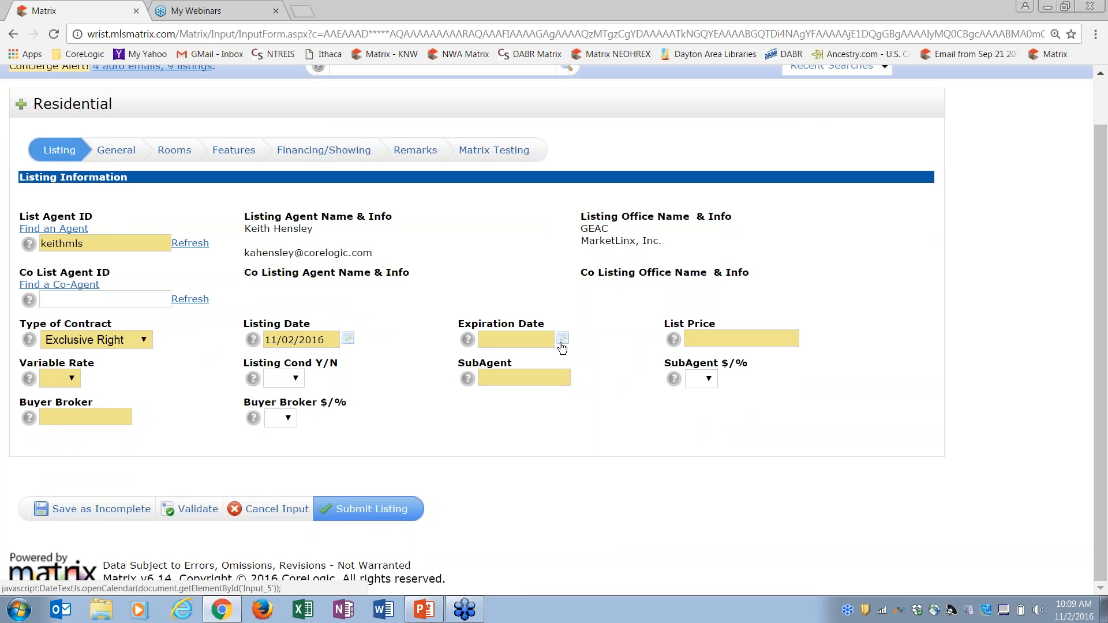
left_click(563, 340)
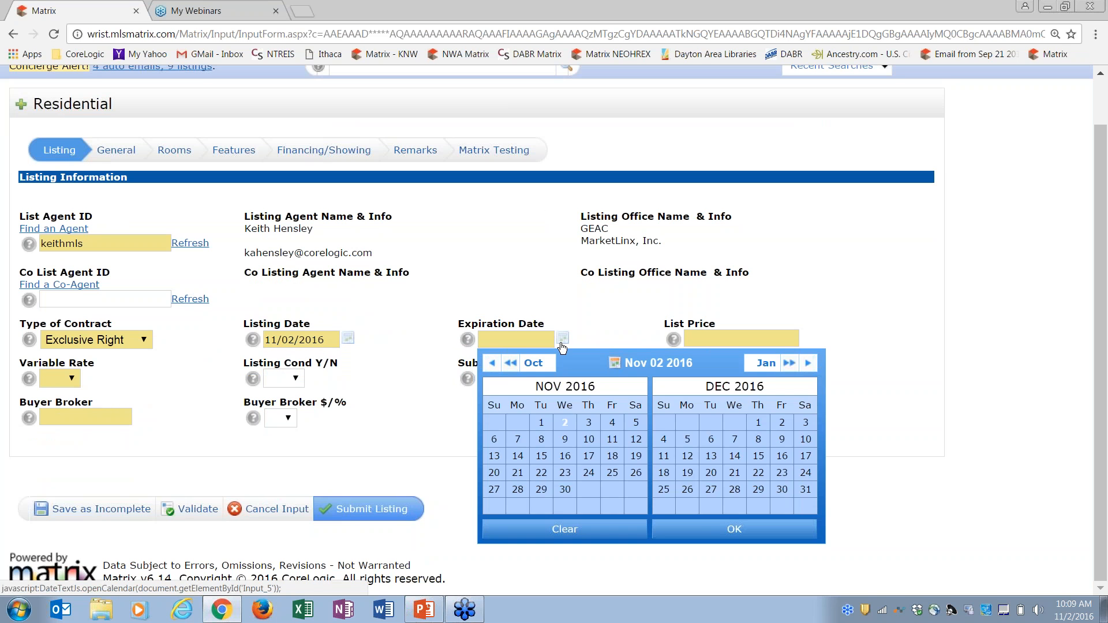
left_click(589, 422)
left_click(686, 531)
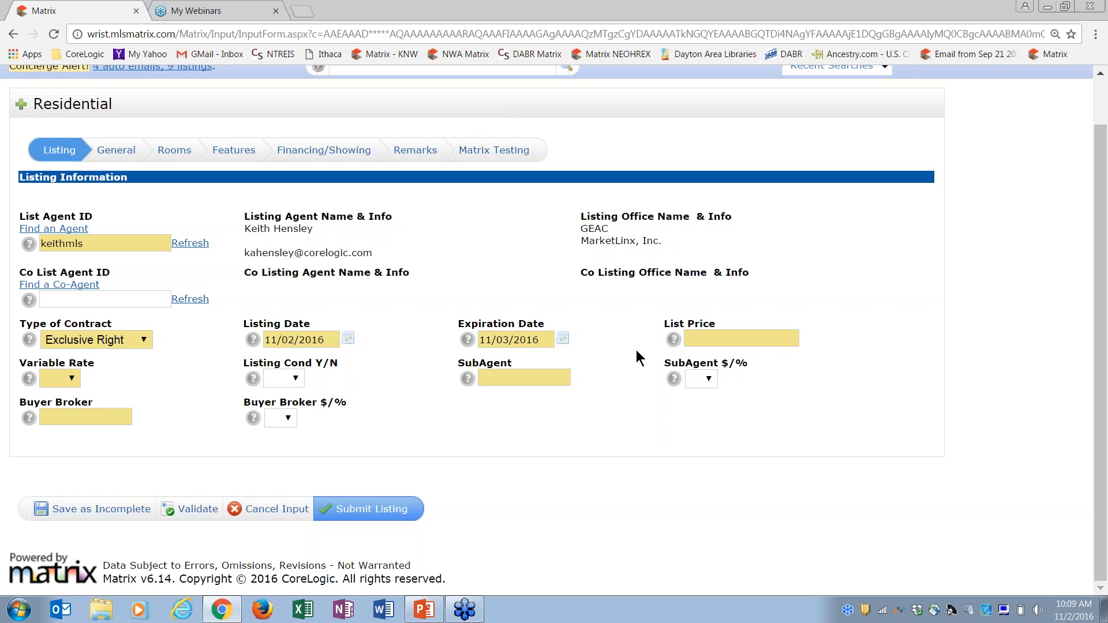
mouse_move(673, 347)
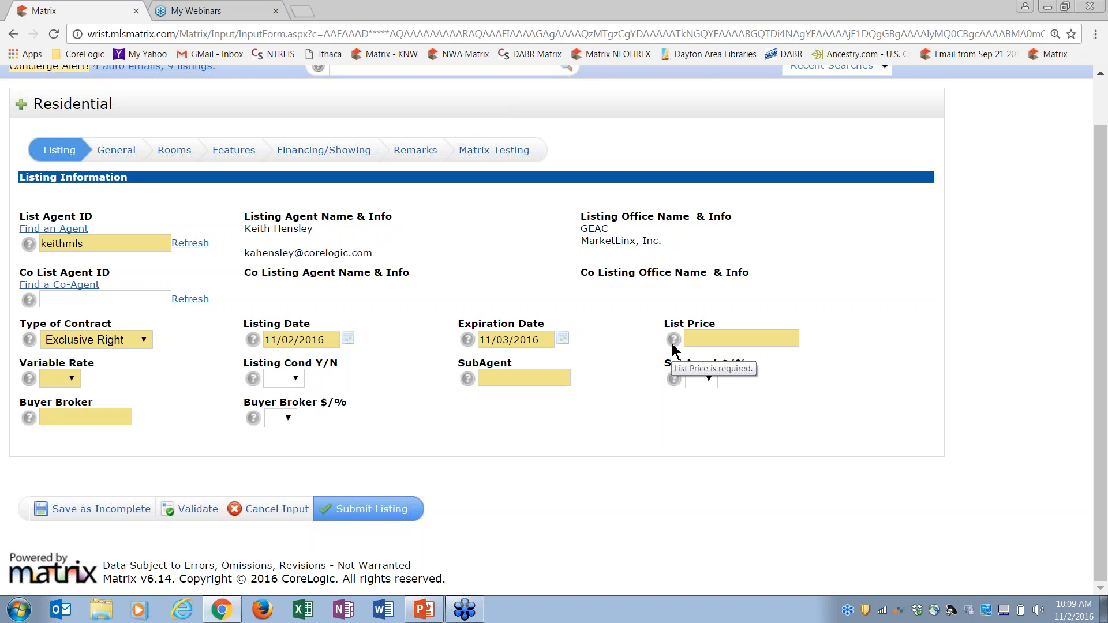
mouse_move(472, 385)
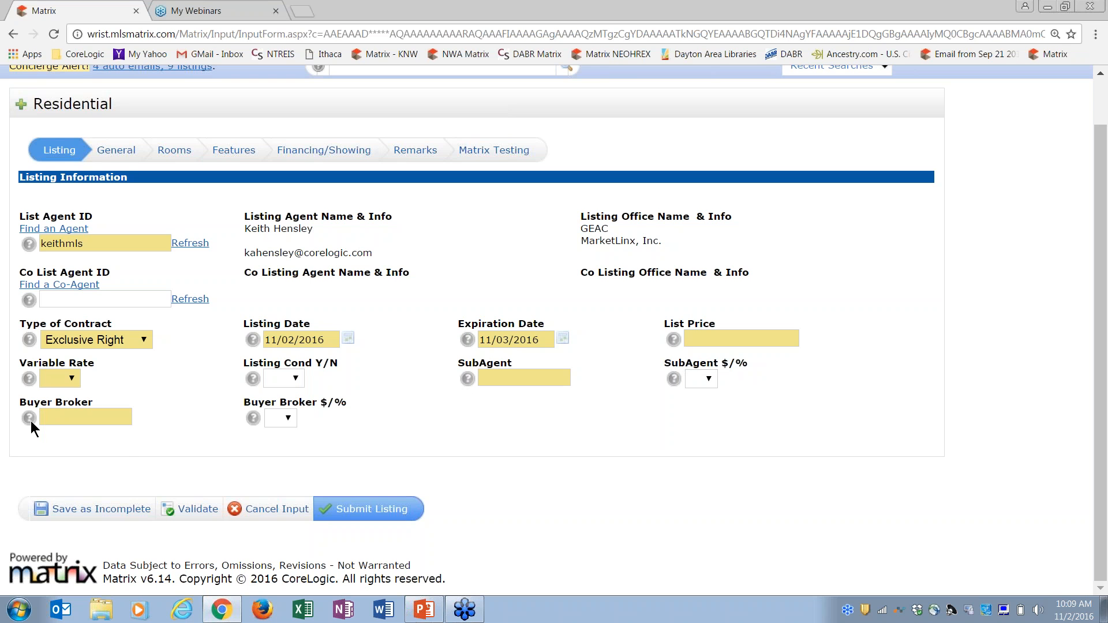
Set Variable Rate to No and enter 3 for both Buyer Broker and SubAgent
mouse_move(32, 423)
left_click(73, 379)
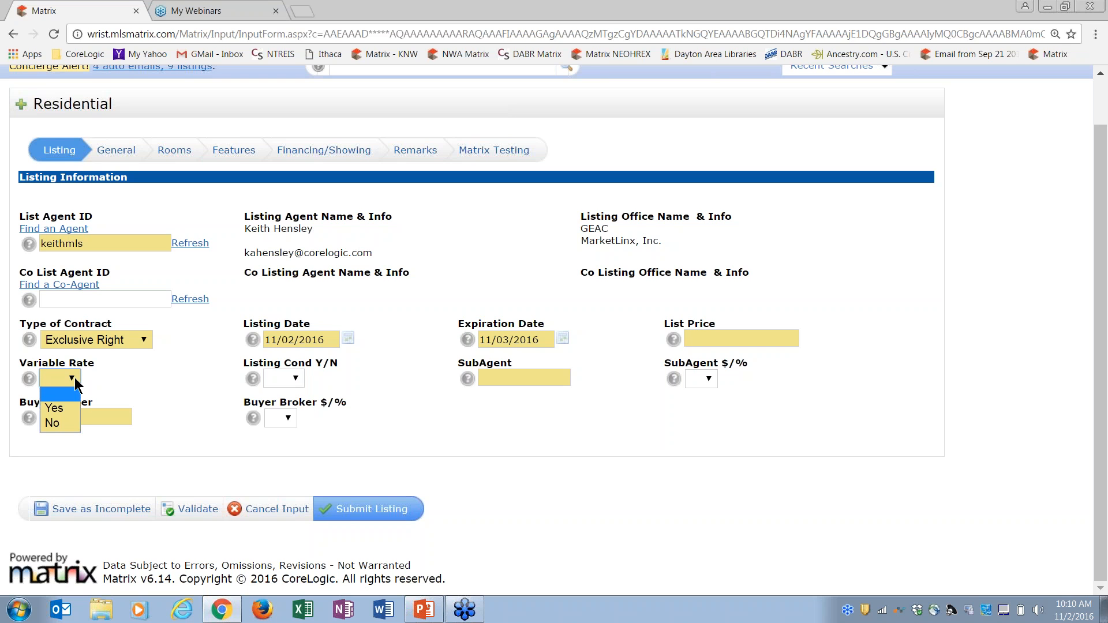
left_click(58, 424)
left_click(83, 420)
type("3")
key("Tab")
left_click(497, 384)
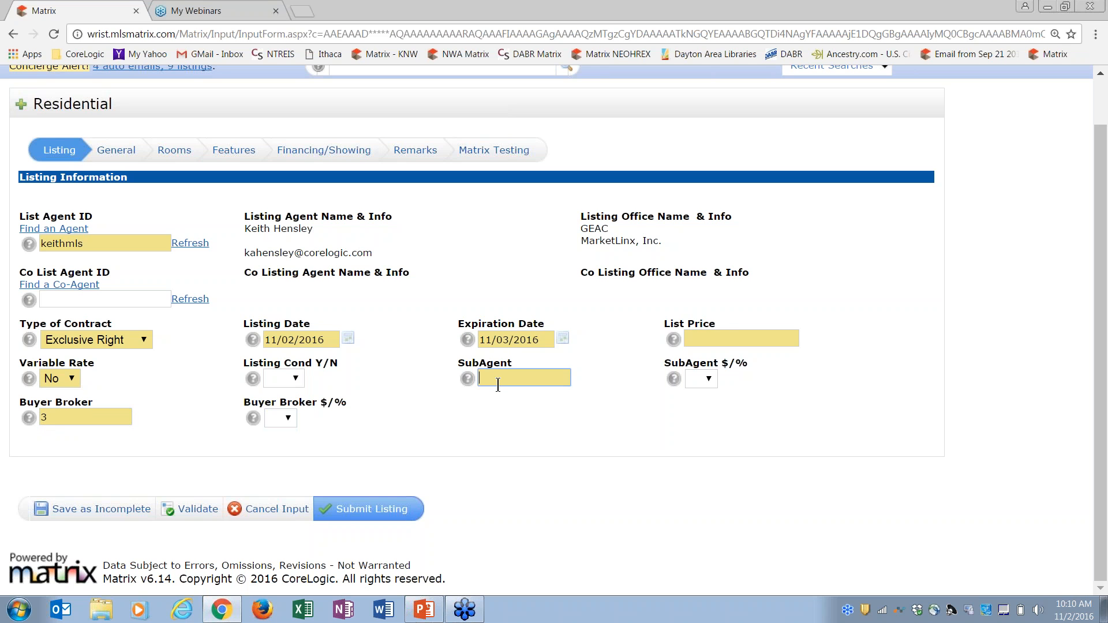
type("3")
Make the SubAgent and Buyer Broker amounts percentages, then show the General section
left_click(705, 382)
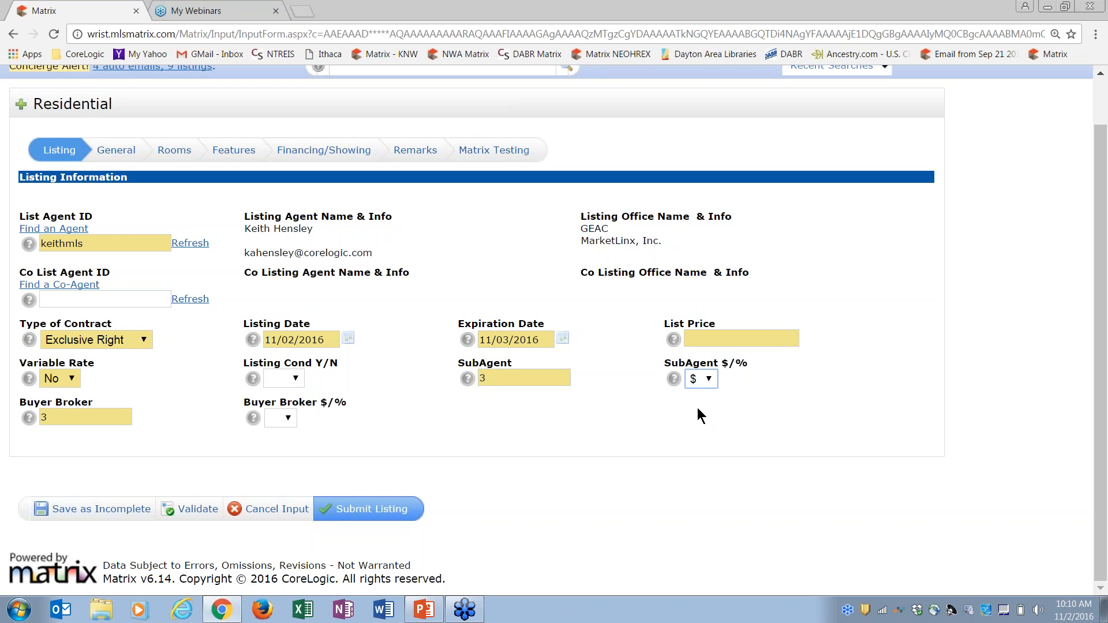
left_click(704, 384)
left_click(696, 424)
left_click(275, 417)
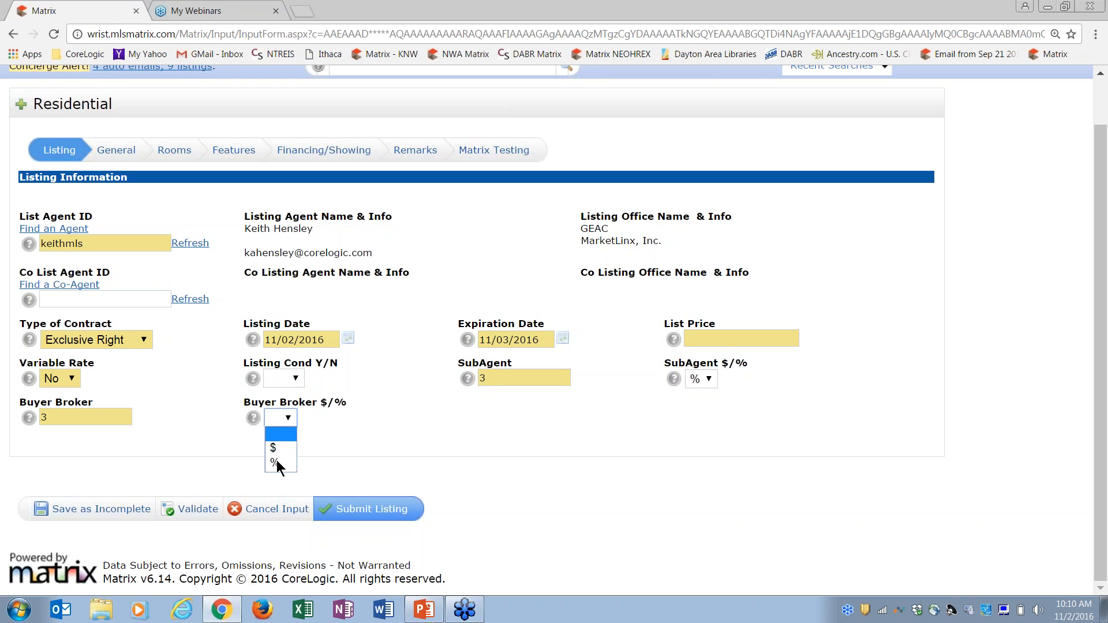
left_click(277, 463)
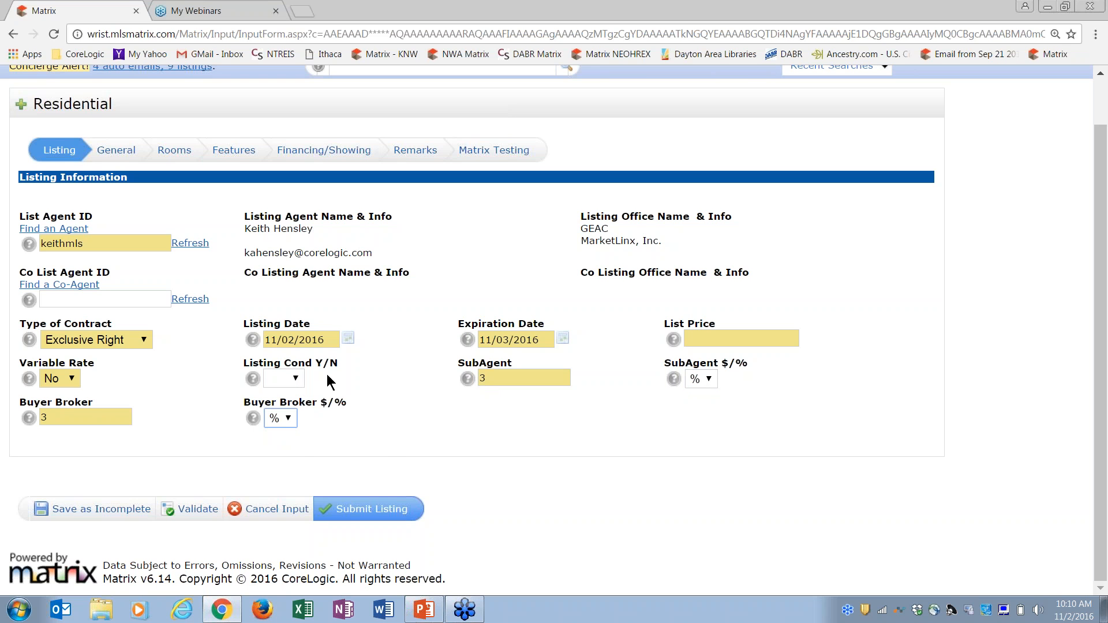
left_click(115, 151)
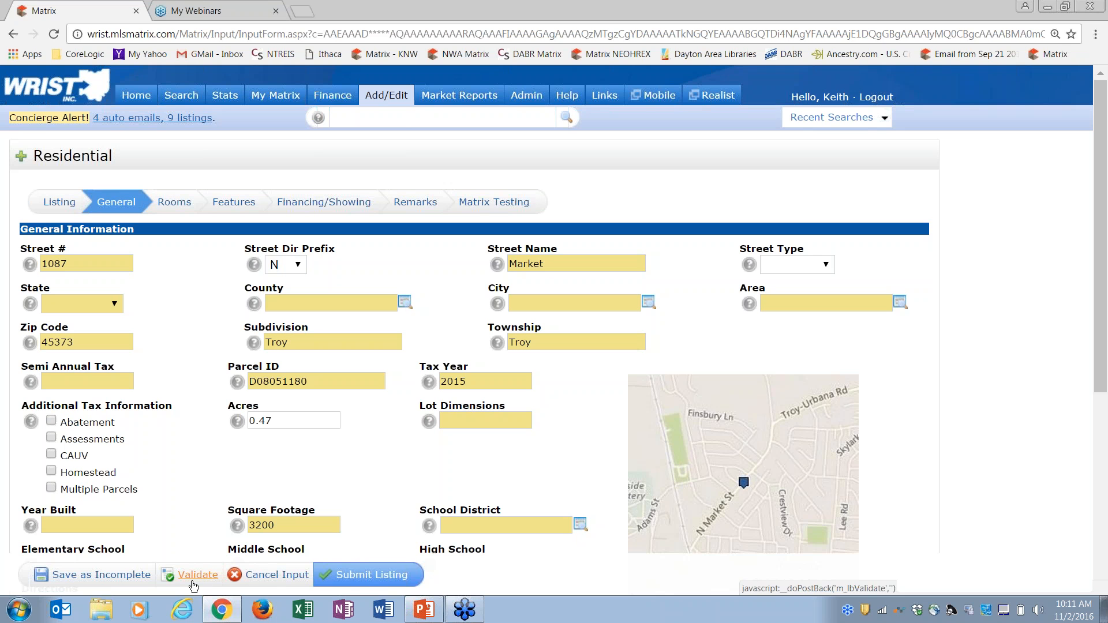
Change Square Footage from 3200 to 3200.00 and scroll down to the location map
left_click(283, 525)
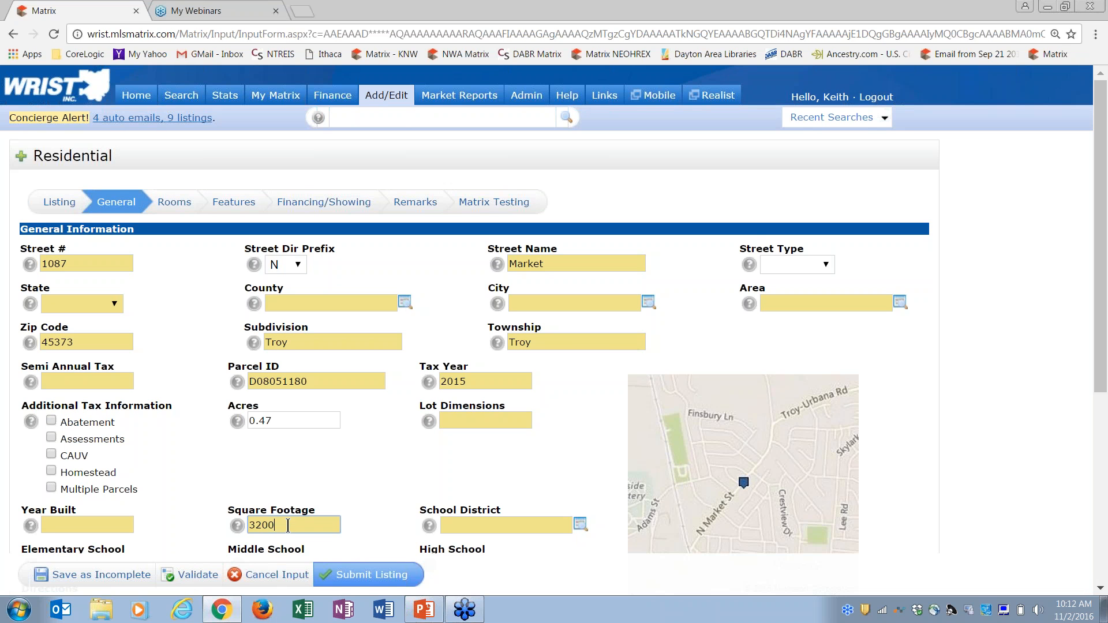
left_click(254, 526)
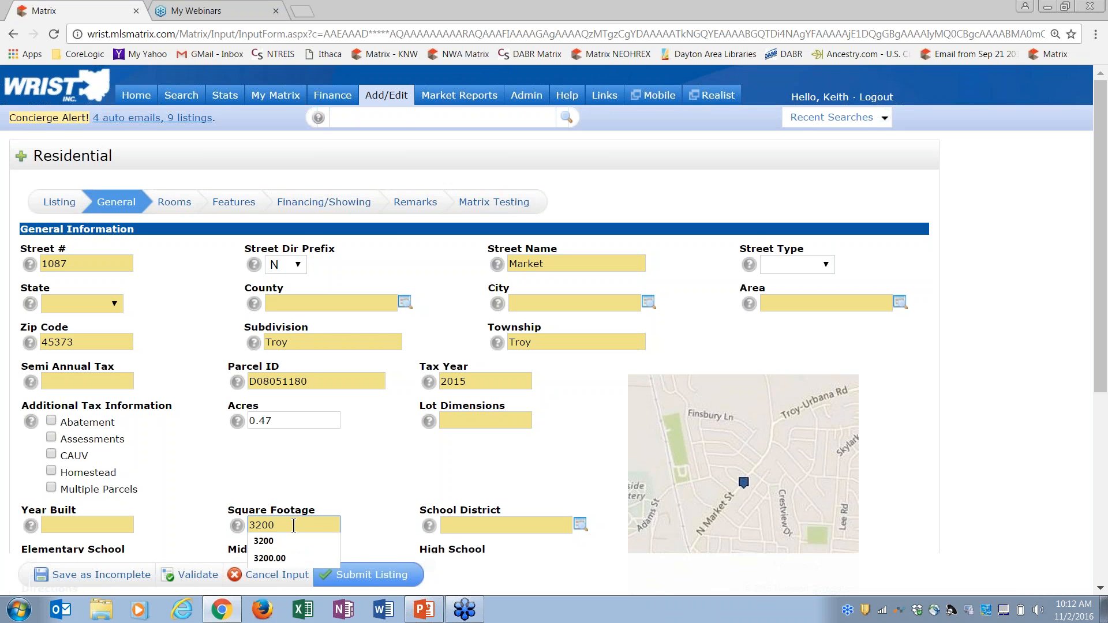
type(".00")
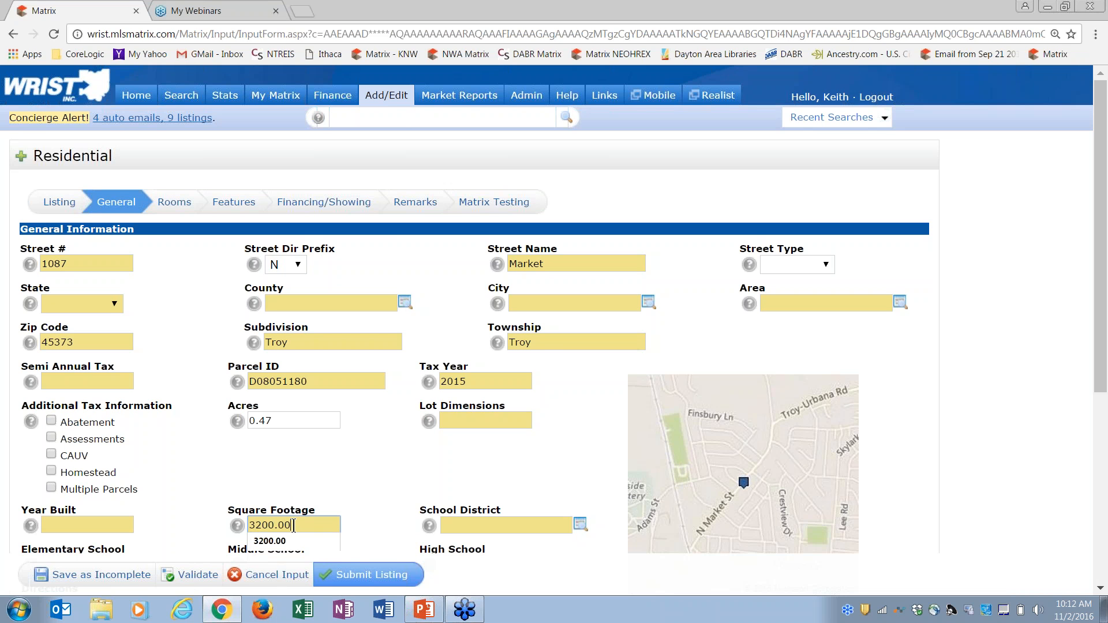
key("Tab")
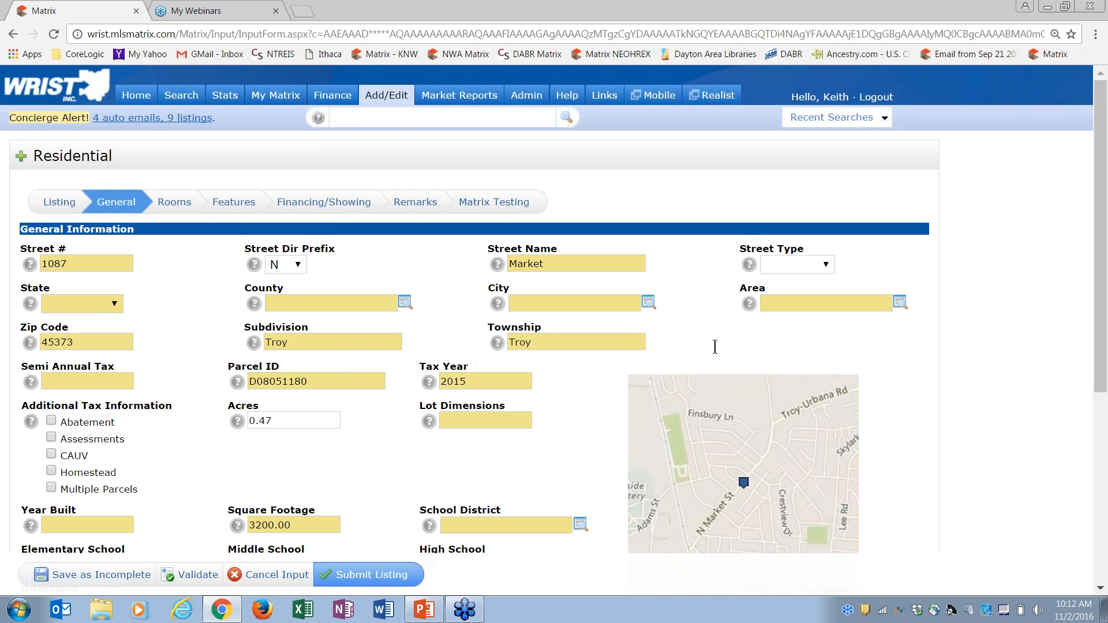
left_click_drag(1102, 381, 1101, 491)
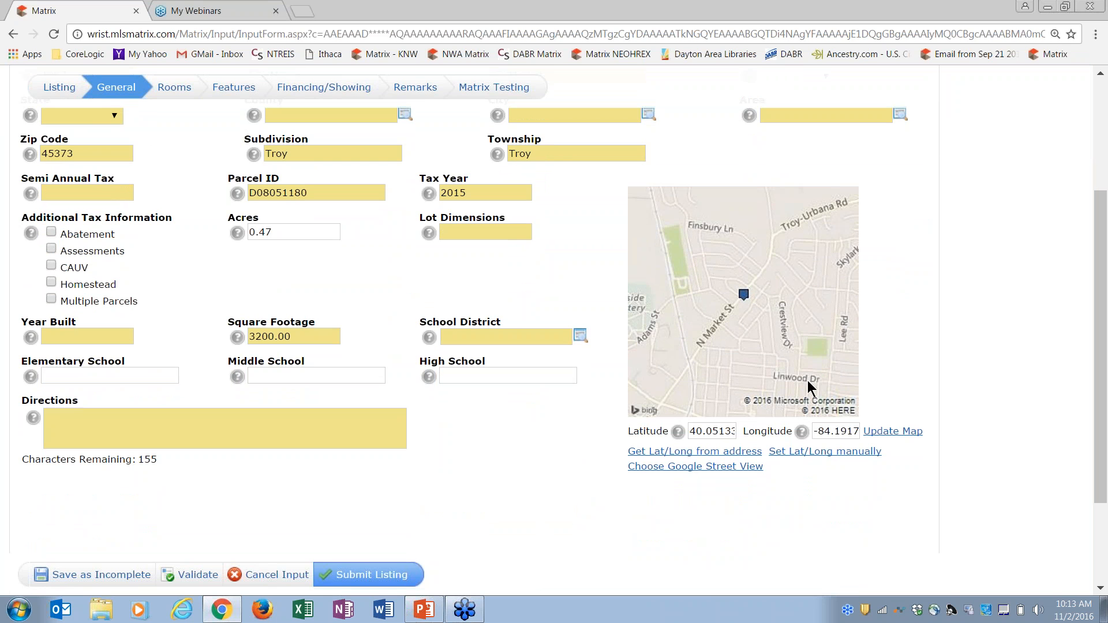
Open the manual lat/long map window using 'Set Lat/Long manually' below the map
left_click(822, 456)
left_click(795, 453)
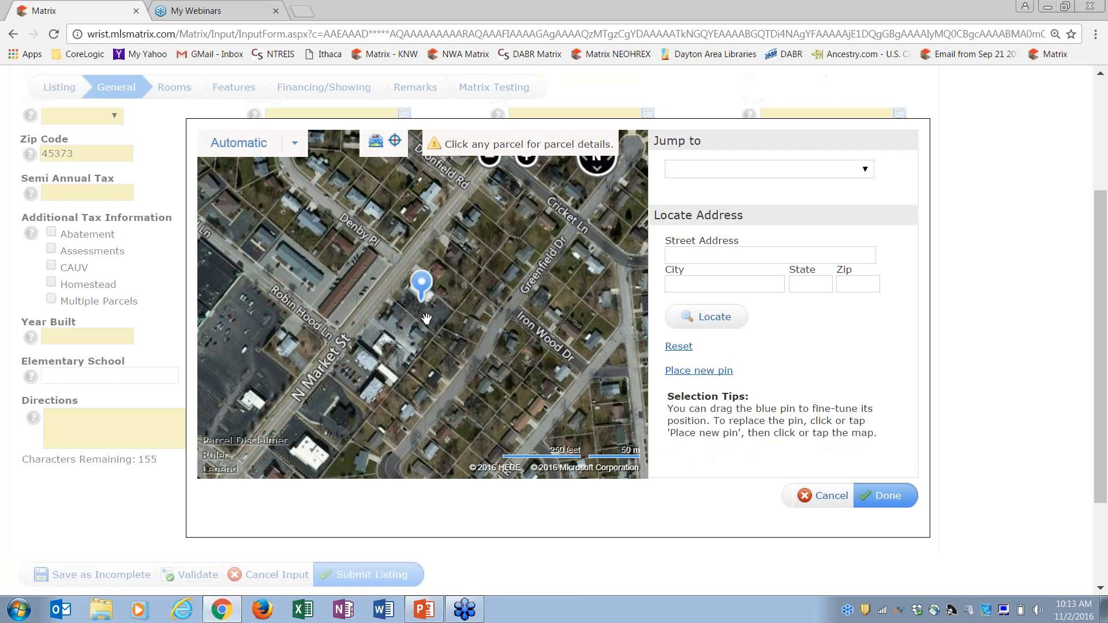
Zoom into the aerial map, drag the pin onto the building, and show the parcel's details
left_click(527, 158)
left_click(530, 169)
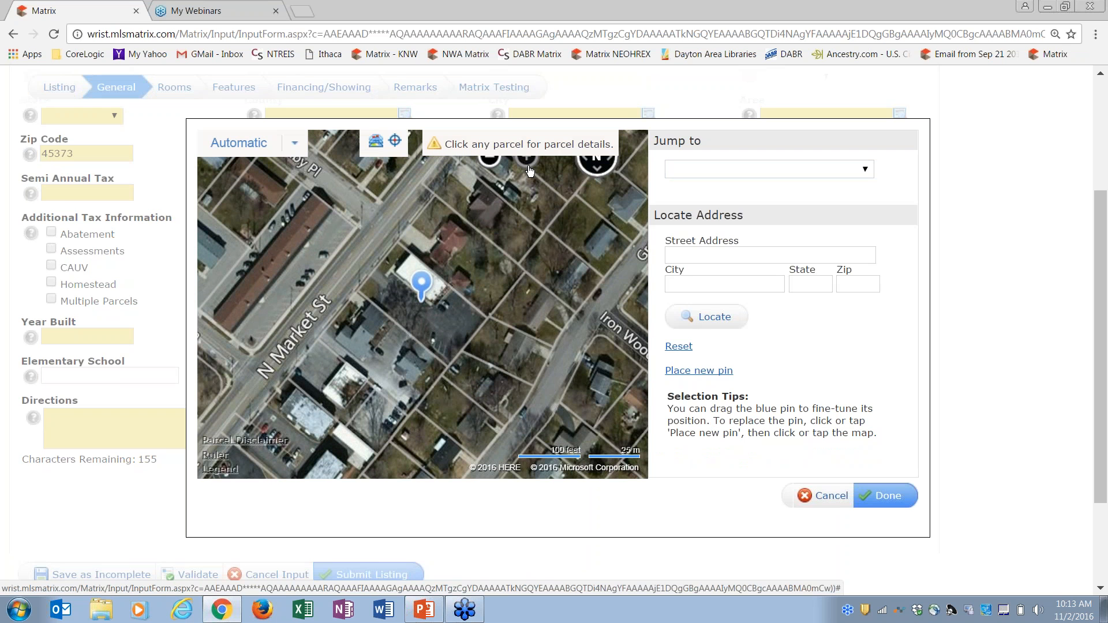
left_click(489, 166)
left_click(489, 166)
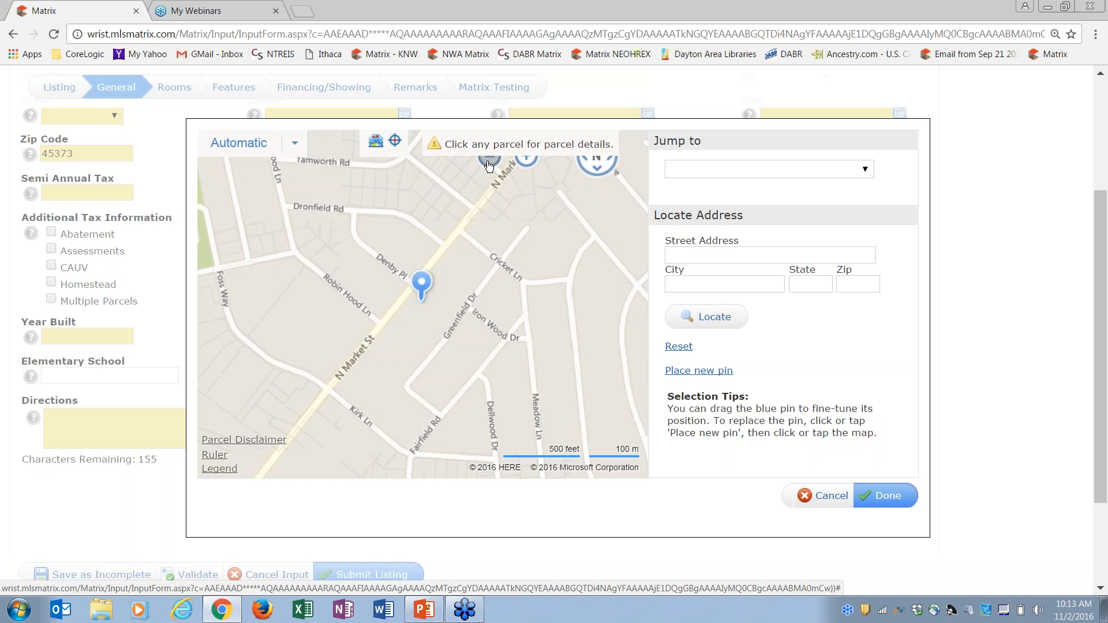
left_click(528, 165)
scroll(422, 284, "up", 1)
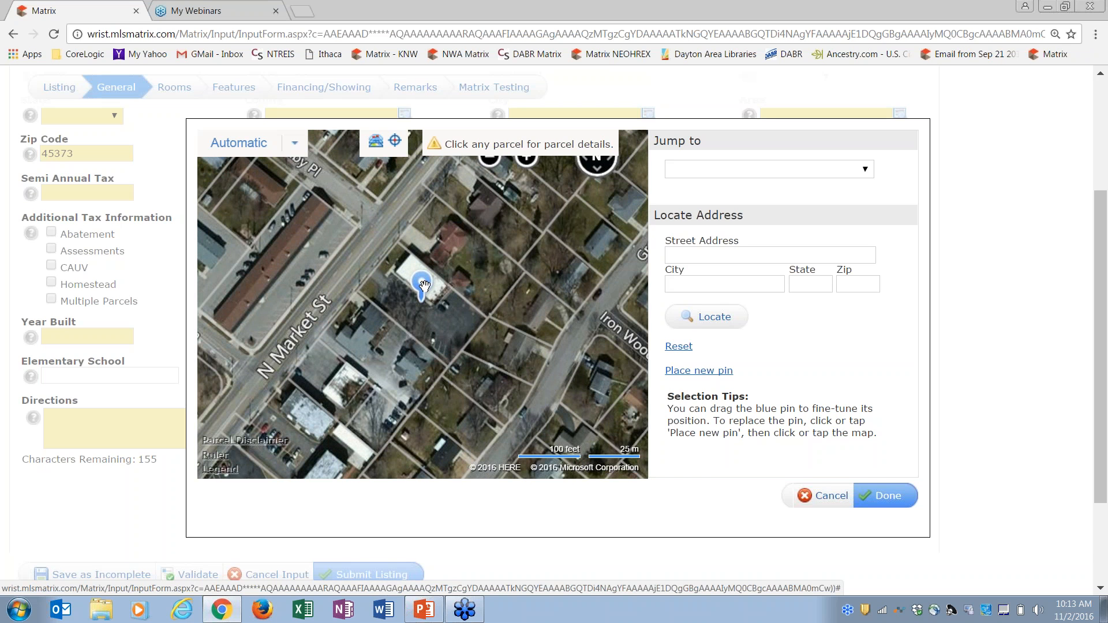
mouse_move(424, 285)
left_mouse_down()
mouse_move(455, 236)
mouse_move(374, 219)
mouse_move(328, 228)
mouse_move(426, 298)
left_mouse_up()
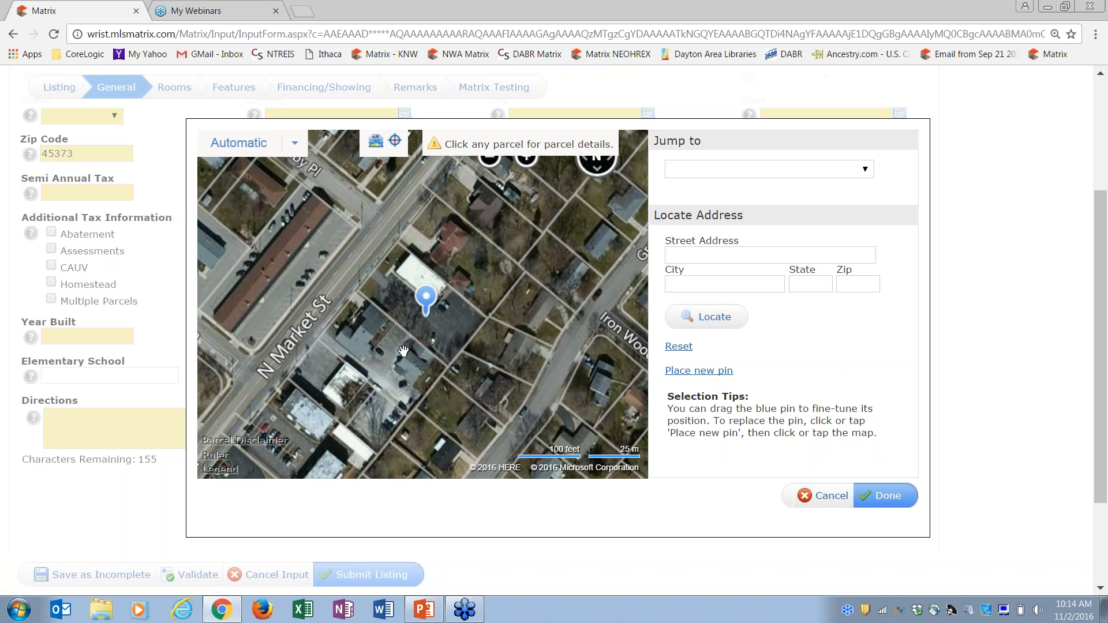
left_click(448, 322)
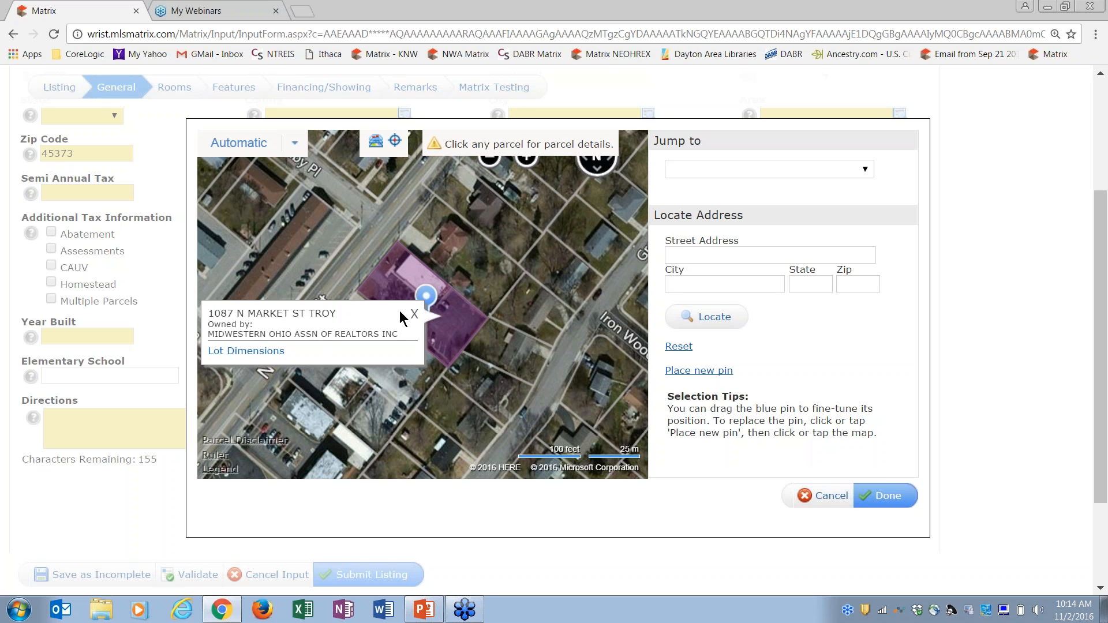
left_click(472, 280)
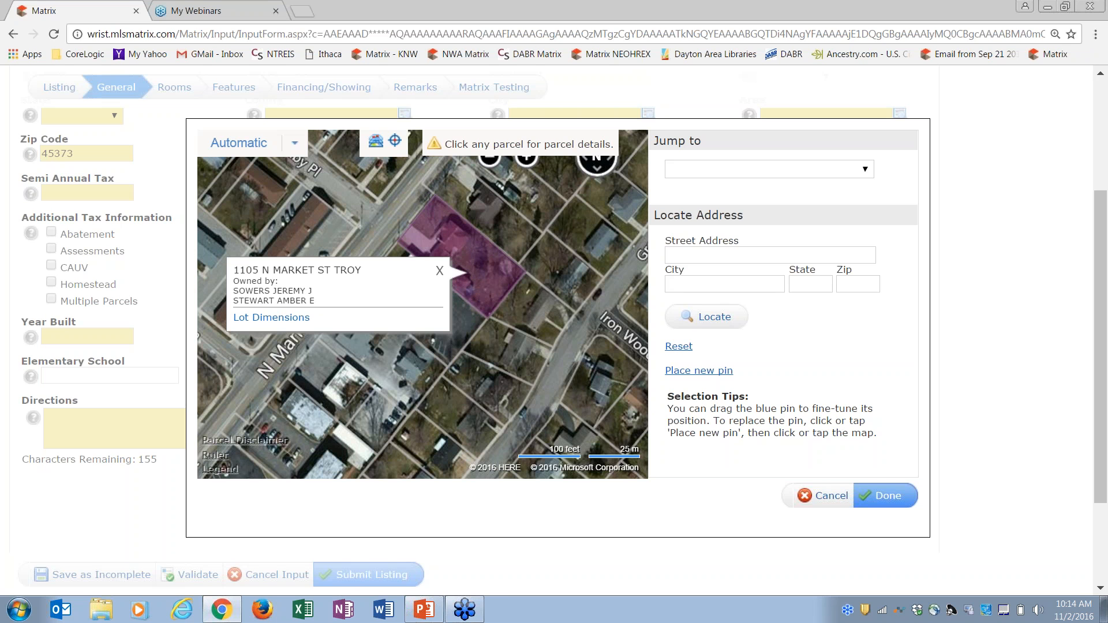
left_click(519, 233)
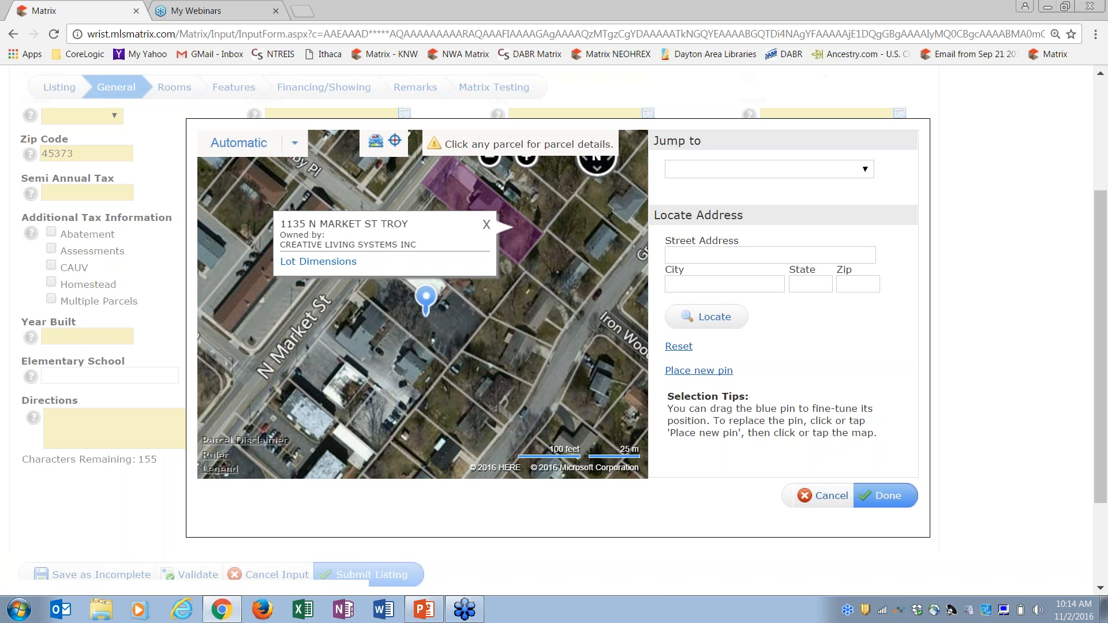
left_click(441, 335)
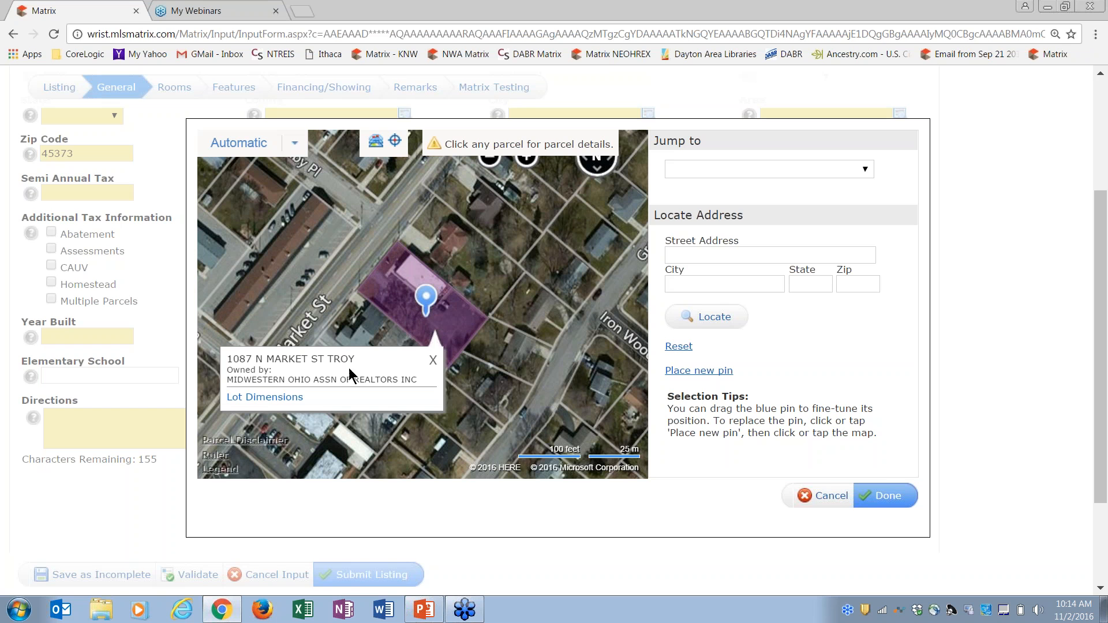
left_click(276, 398)
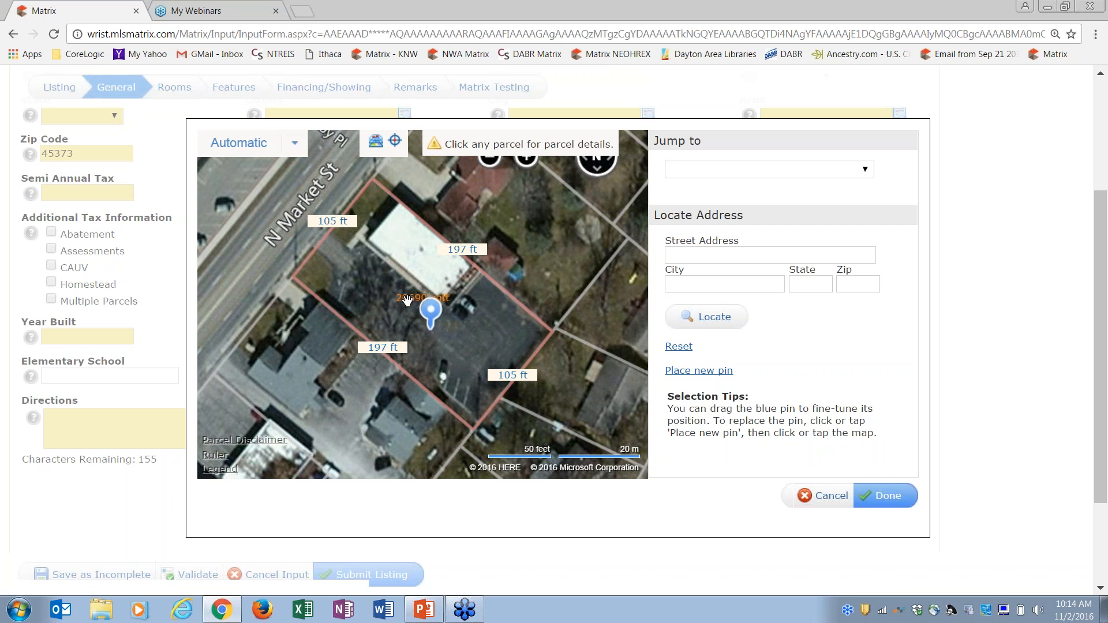
left_click(545, 233)
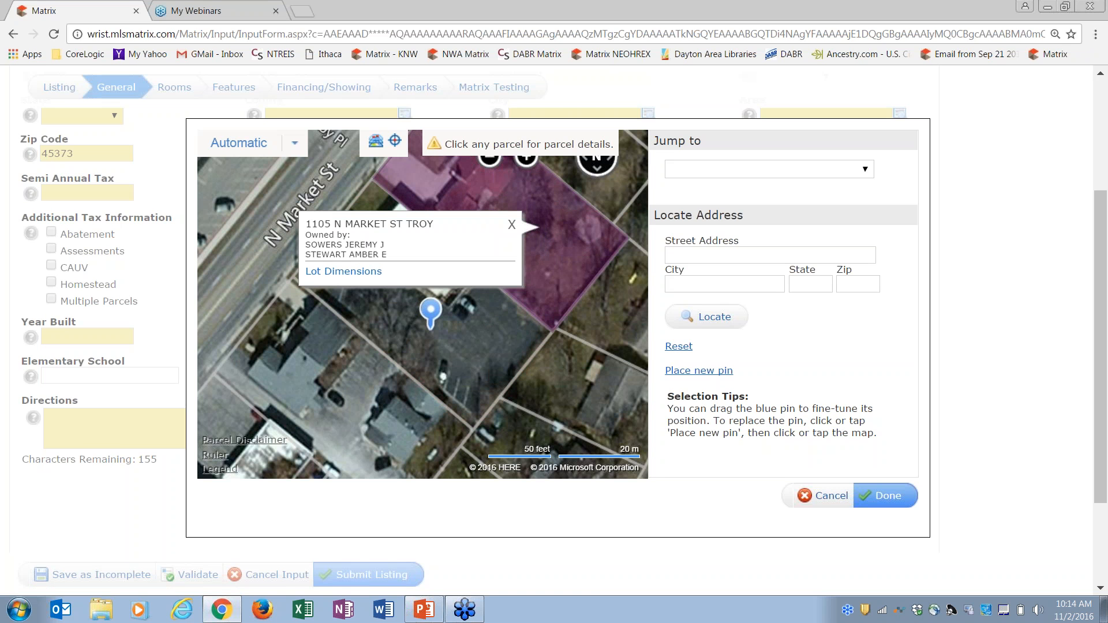
left_click(356, 271)
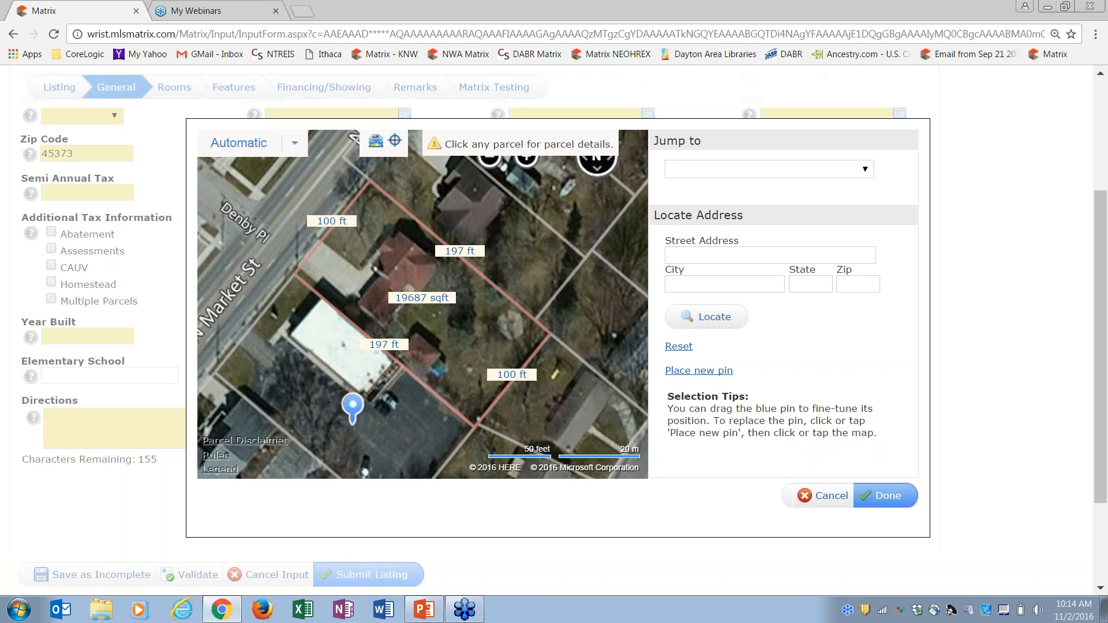
left_click(387, 428)
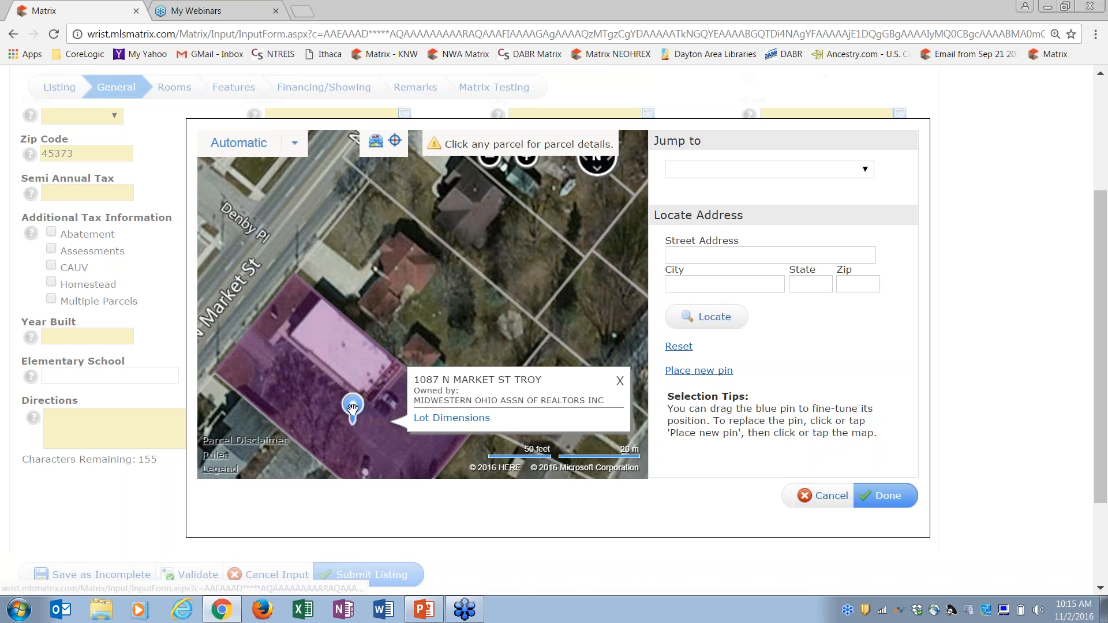
left_click_drag(354, 407, 407, 262)
left_click(702, 375)
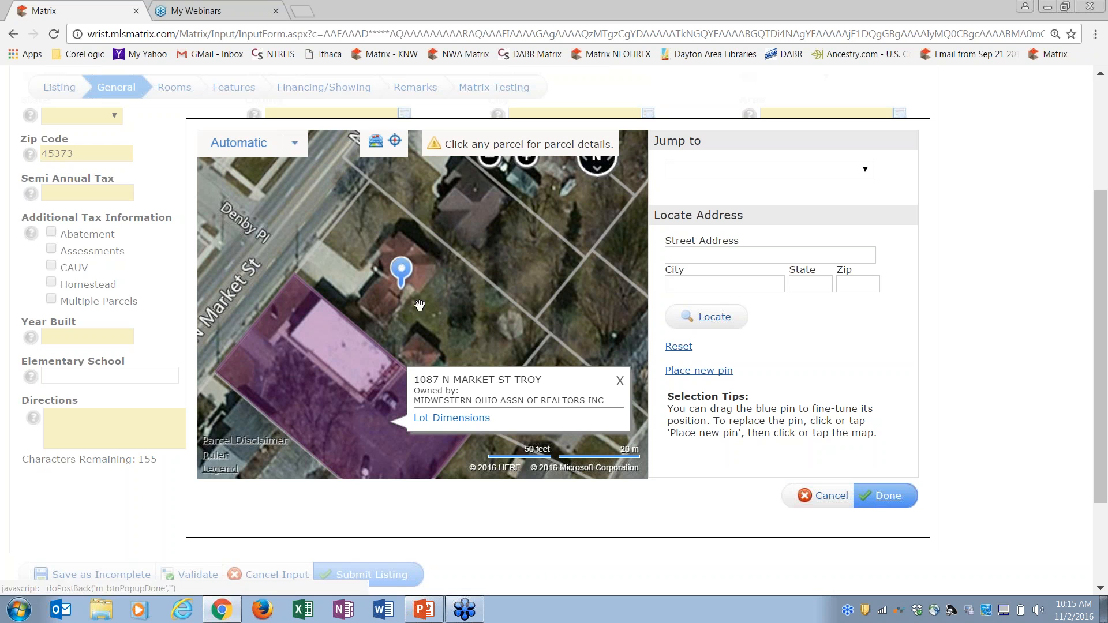
left_click_drag(404, 286, 336, 407)
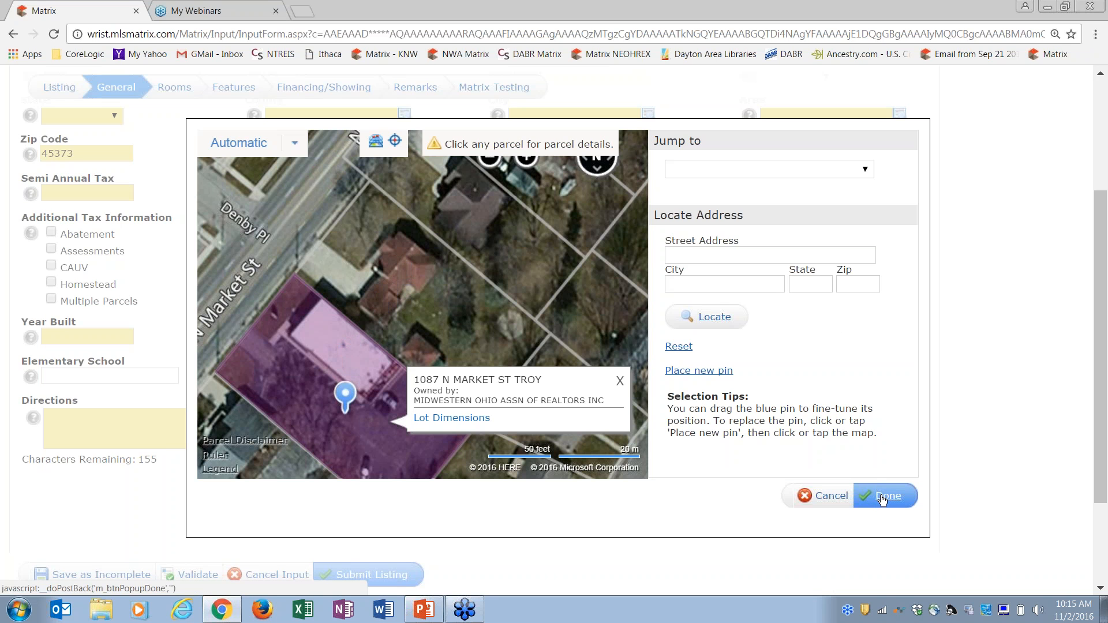
left_click(817, 496)
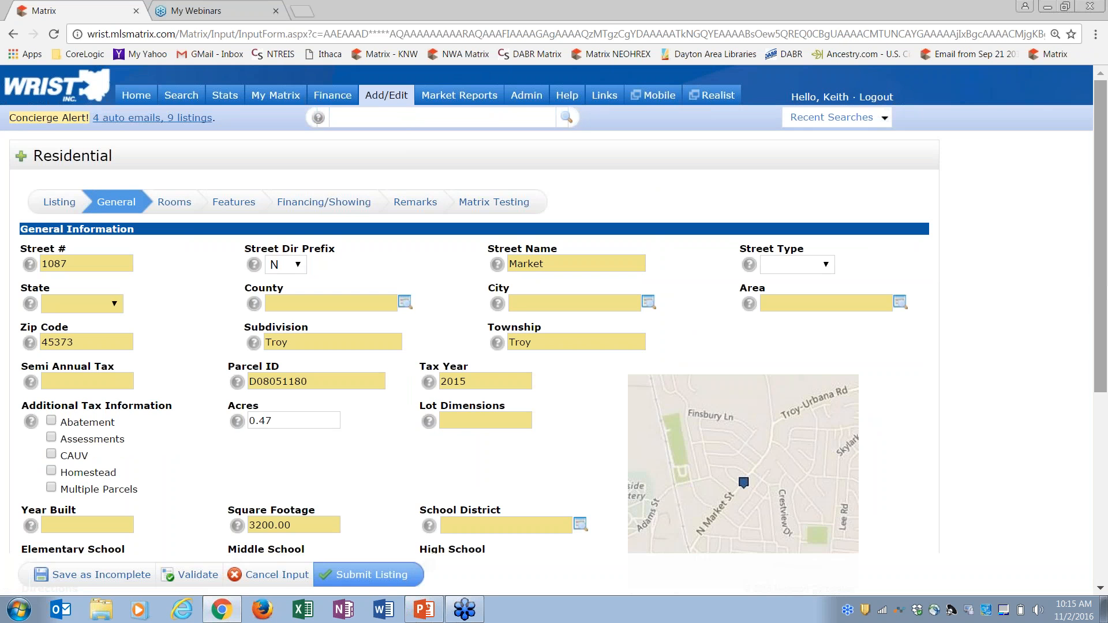
Open the 'Choose Google Street View' chooser below the property map
scroll(1102, 282, "down", 3)
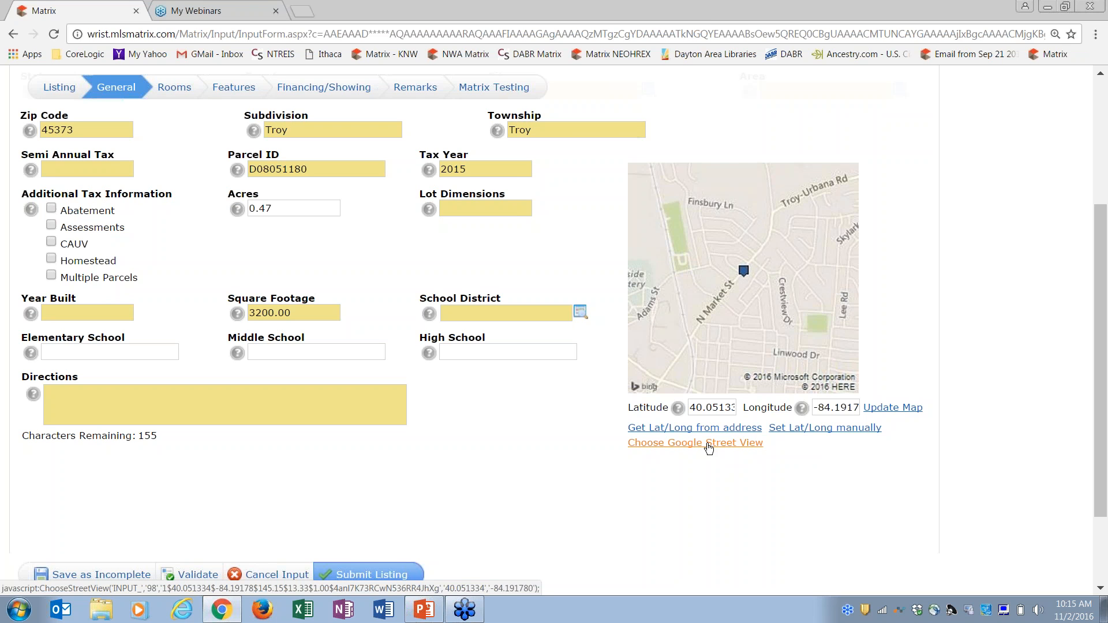
left_click(709, 449)
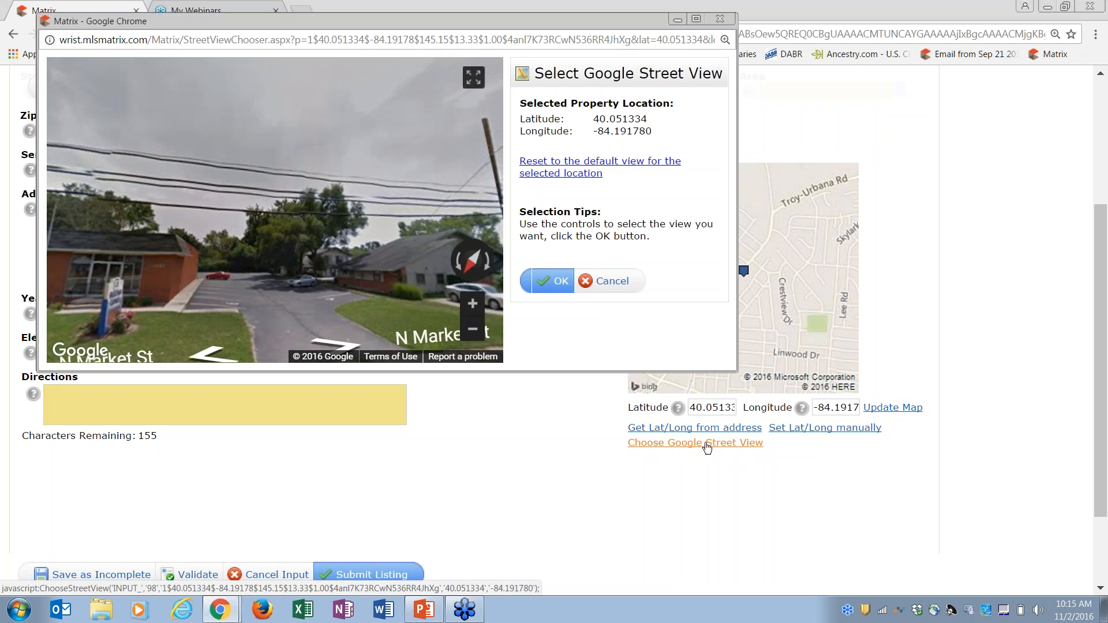
Navigate the Street View panorama along N Market St toward the brick building
left_click_drag(379, 19, 424, 88)
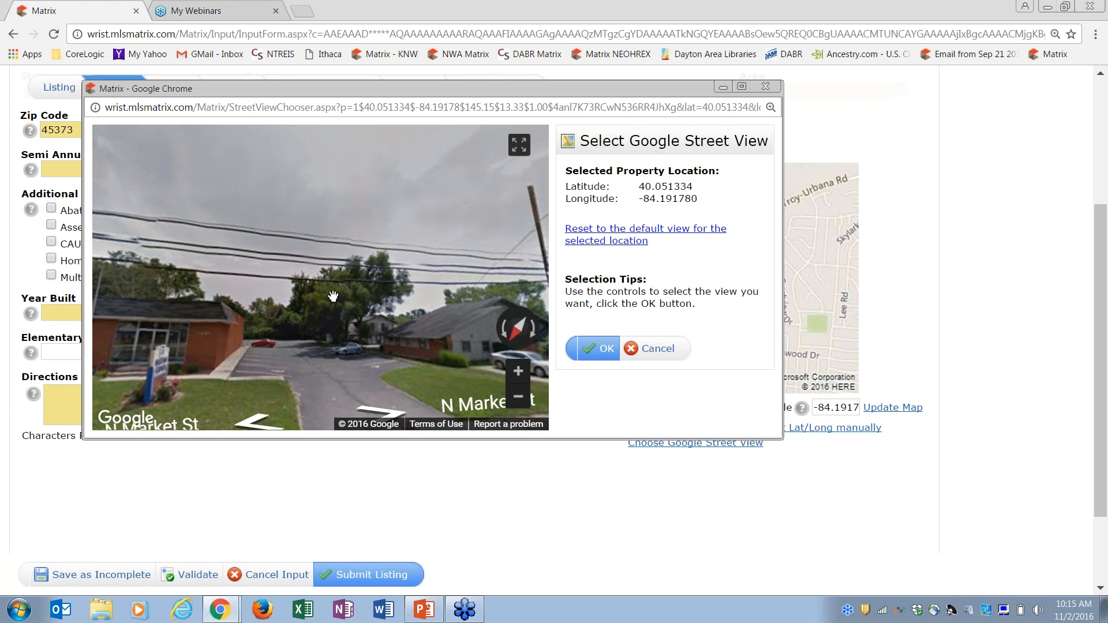
left_click_drag(320, 296, 254, 298)
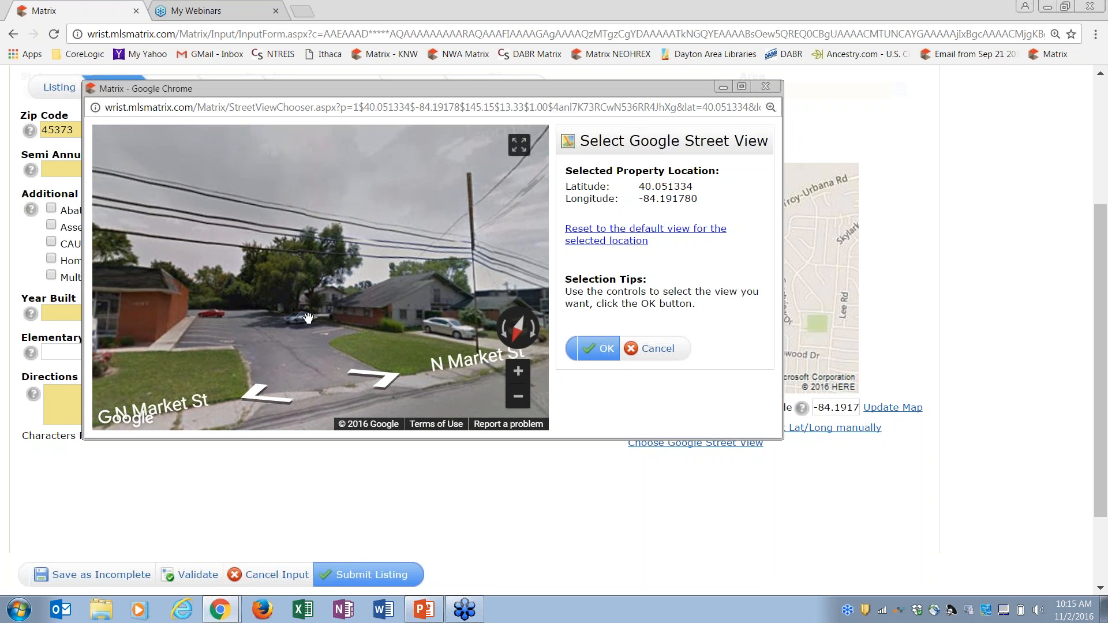
left_click_drag(260, 322, 378, 296)
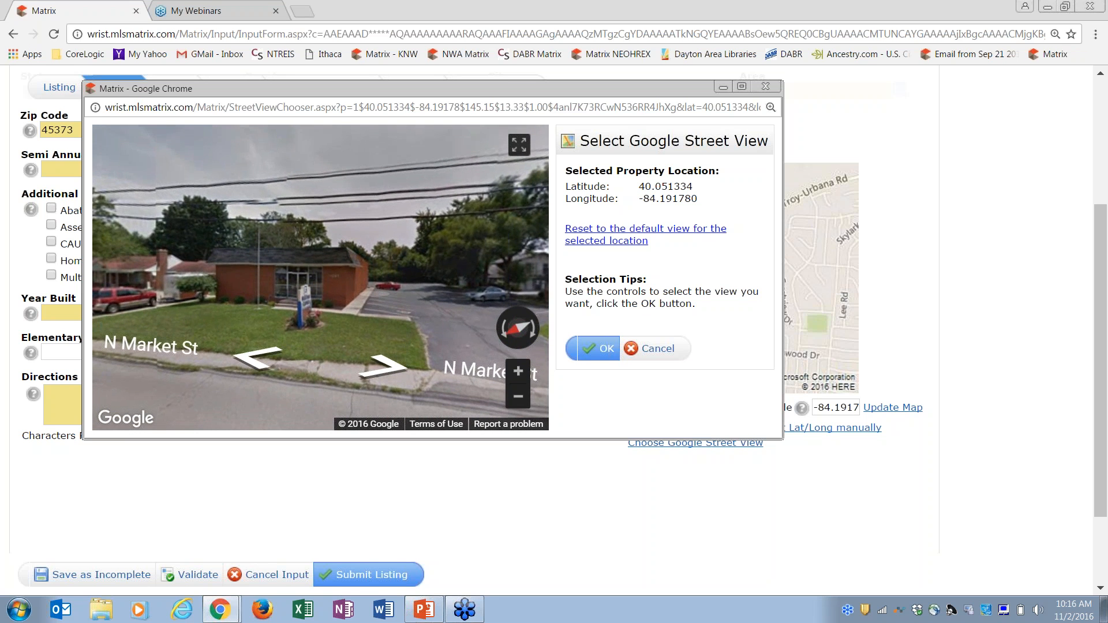
left_click(517, 375)
left_click_drag(444, 300, 467, 276)
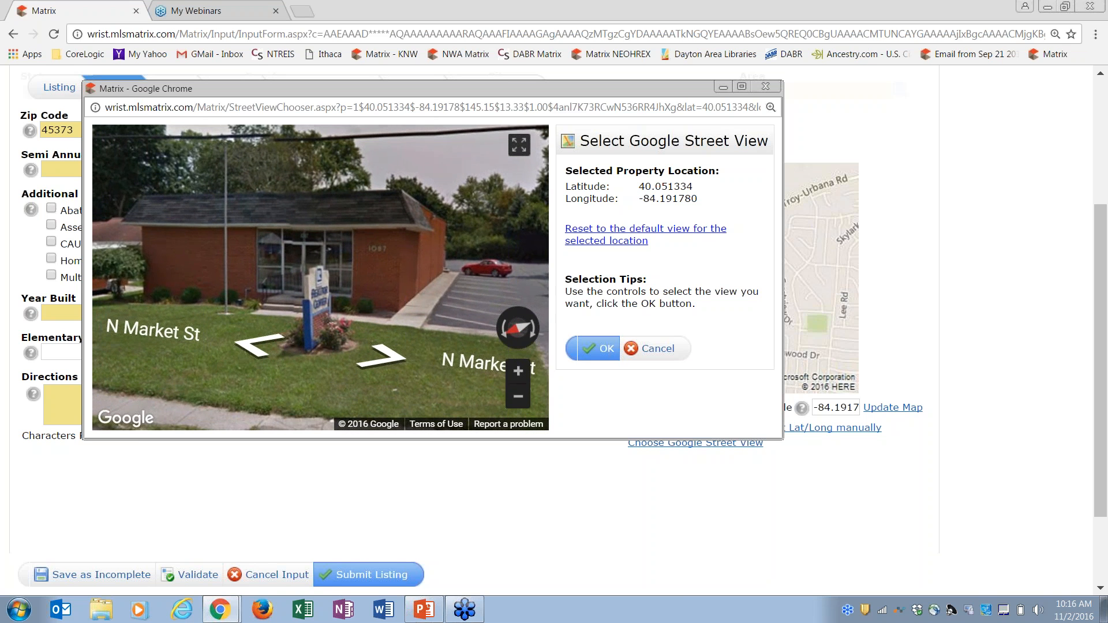
left_click(257, 349)
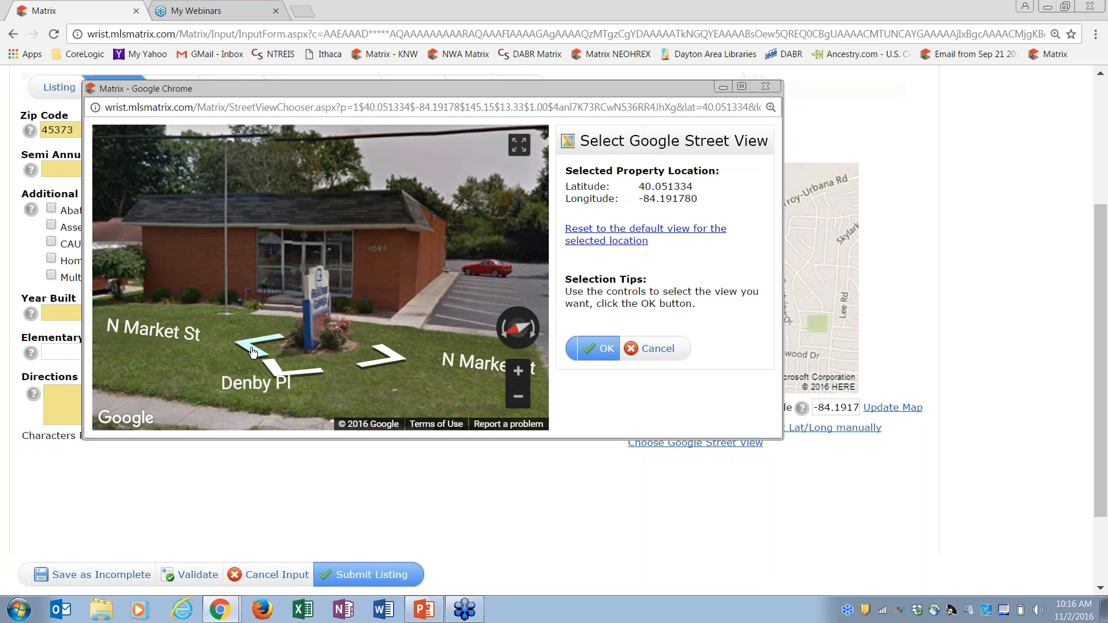
left_click(254, 350)
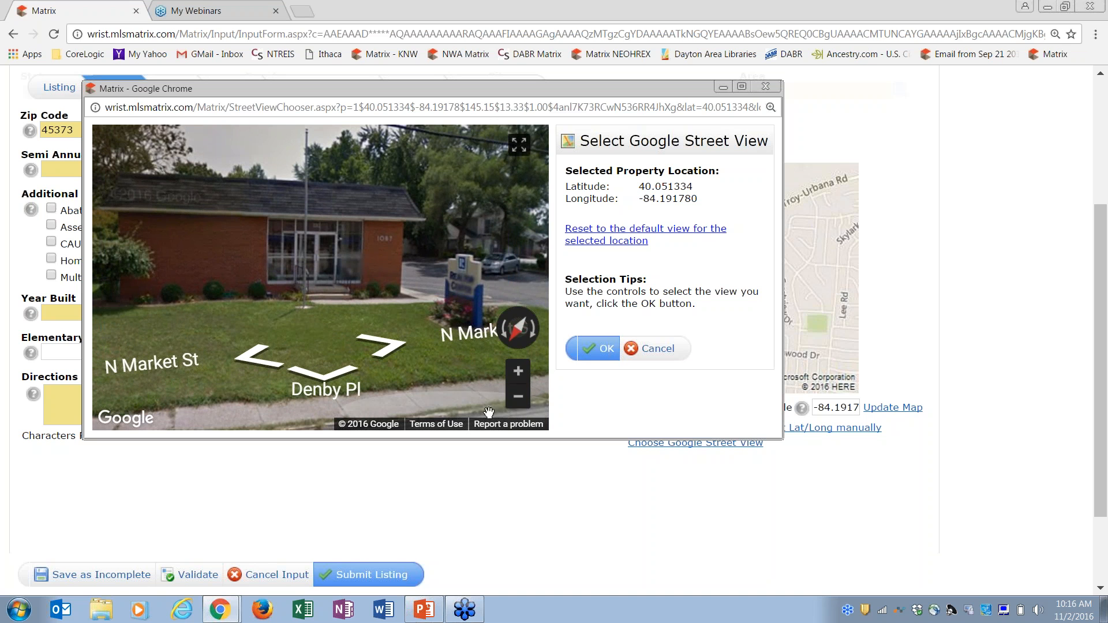
left_click(522, 406)
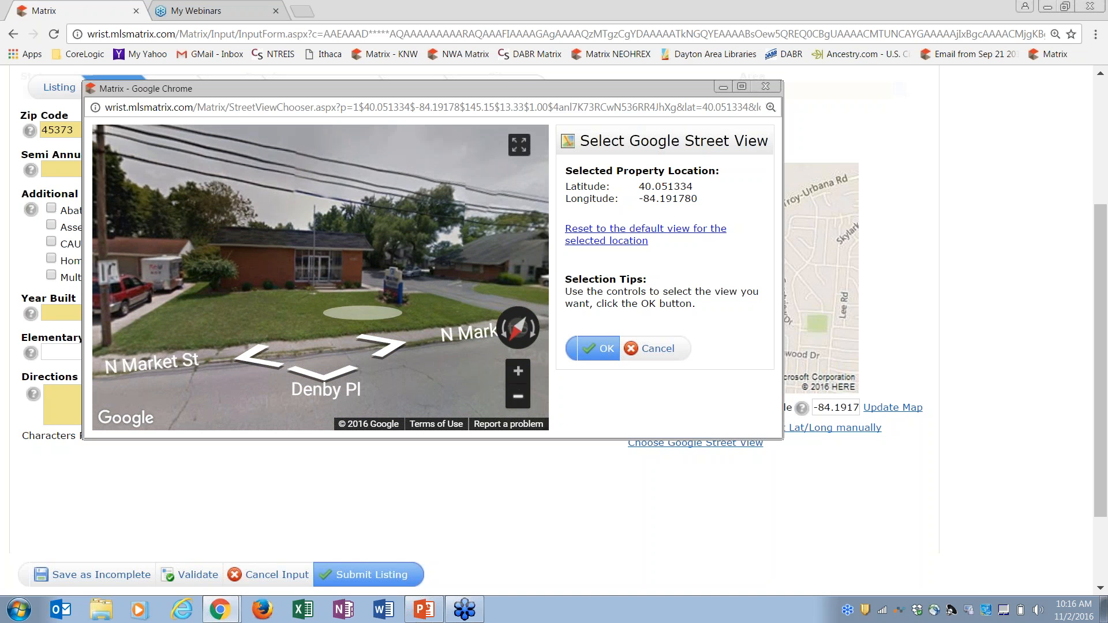
left_click(392, 300)
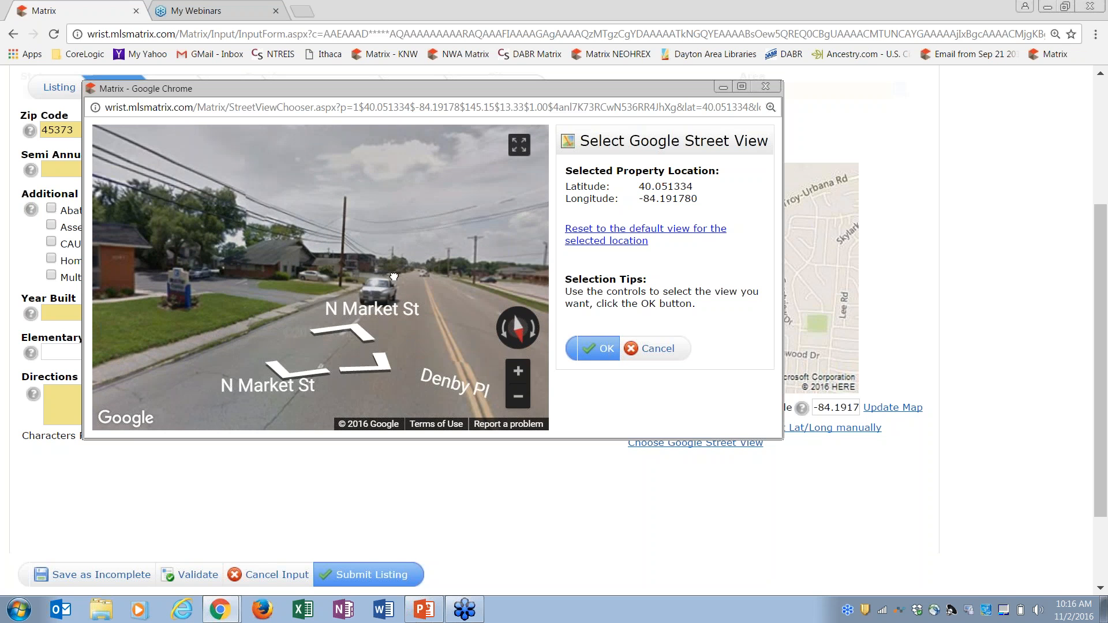
Turn the Street View to face the brick building front-on and accept it
left_click_drag(395, 276, 269, 275)
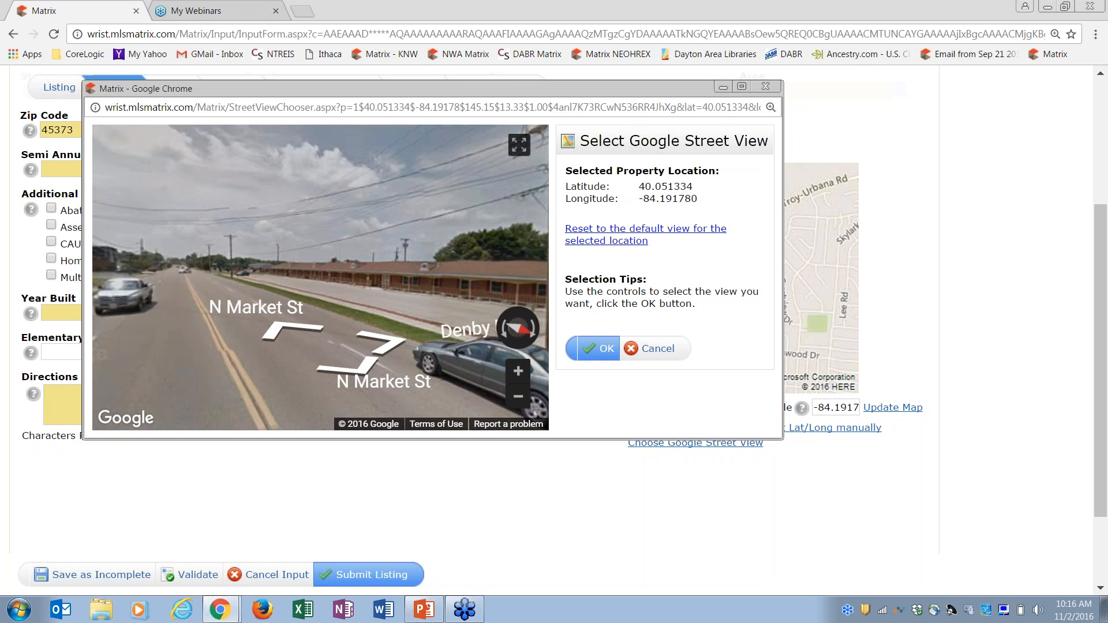
left_click_drag(265, 274, 370, 283)
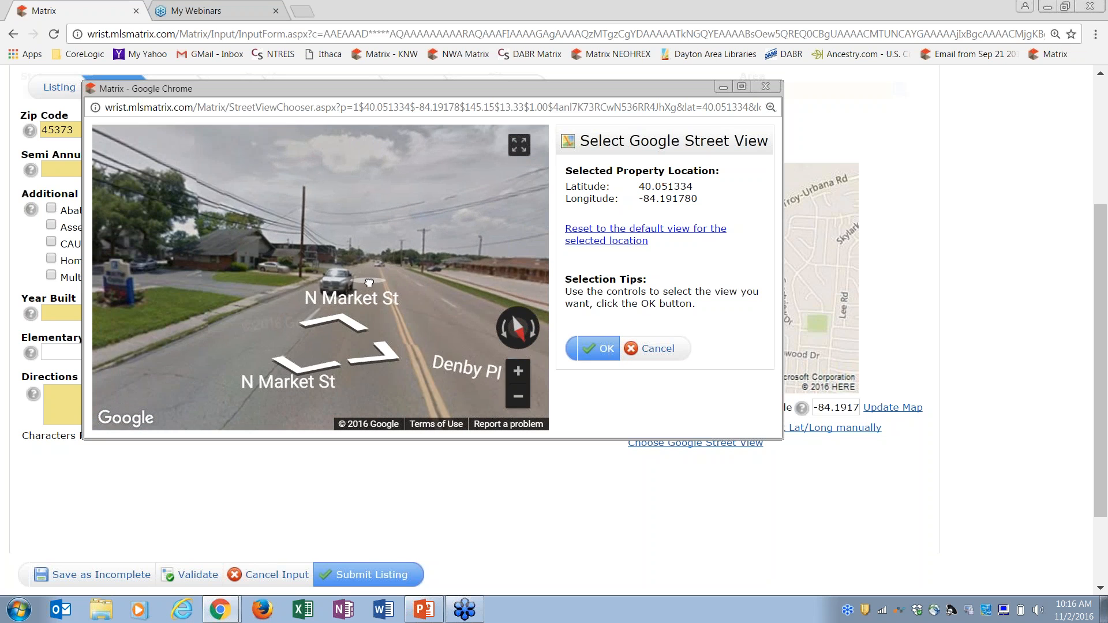
left_click(219, 289)
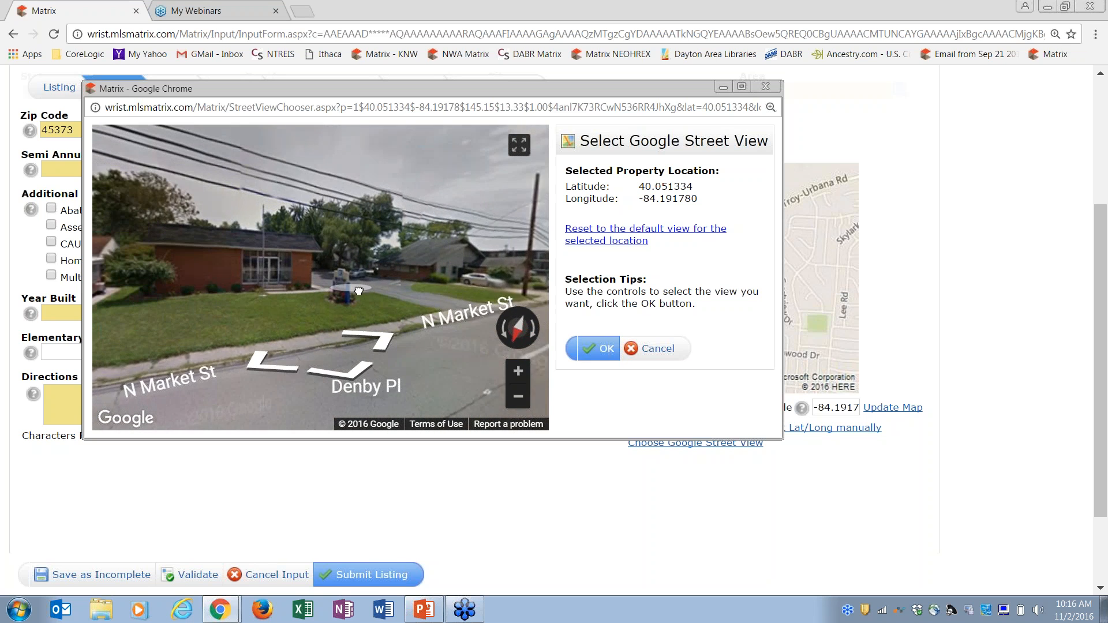
left_click_drag(349, 292, 401, 292)
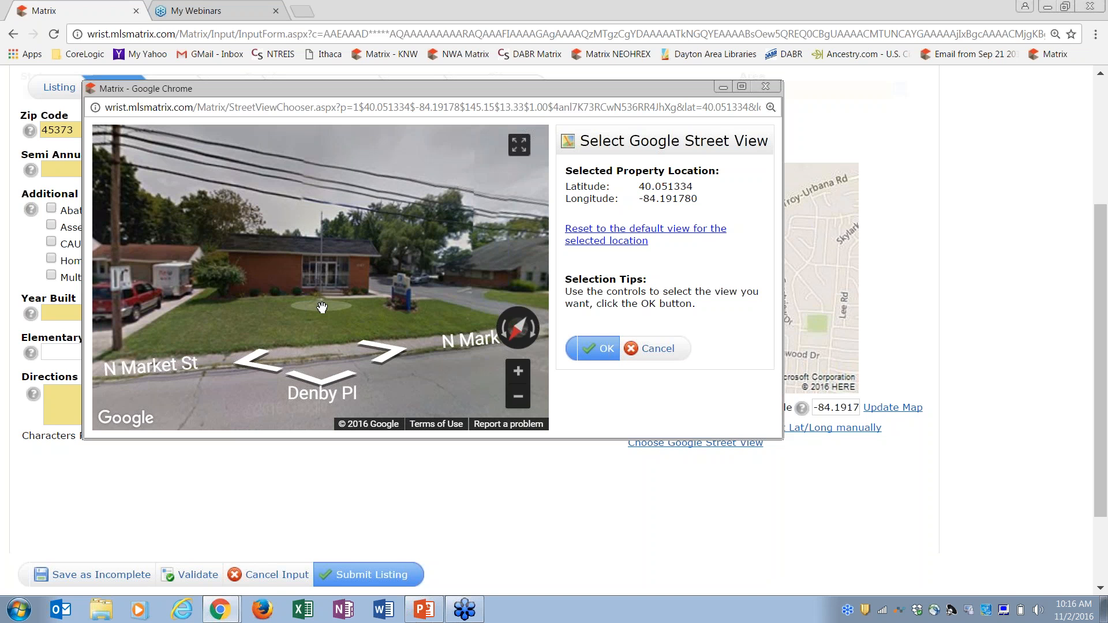
left_click(382, 352)
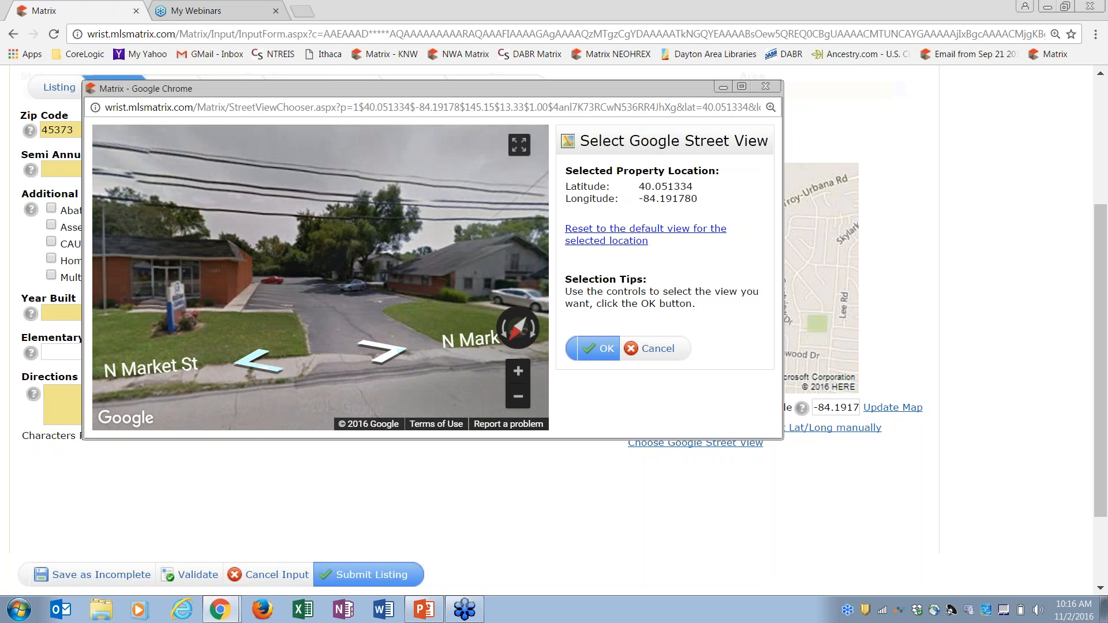
left_click(206, 322)
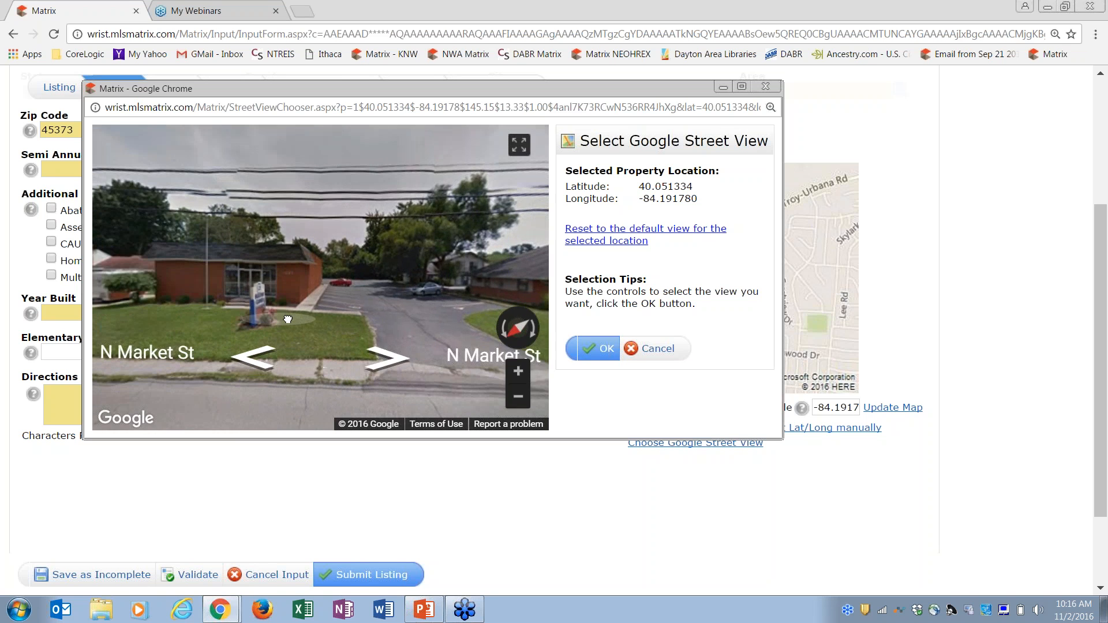
left_click(287, 319)
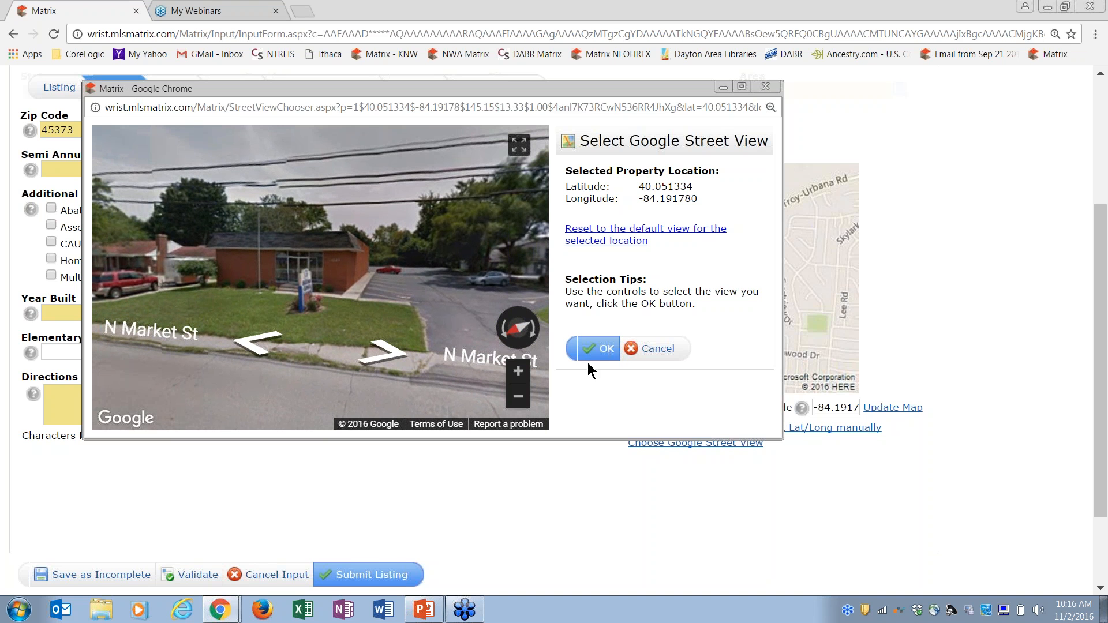
left_click(604, 351)
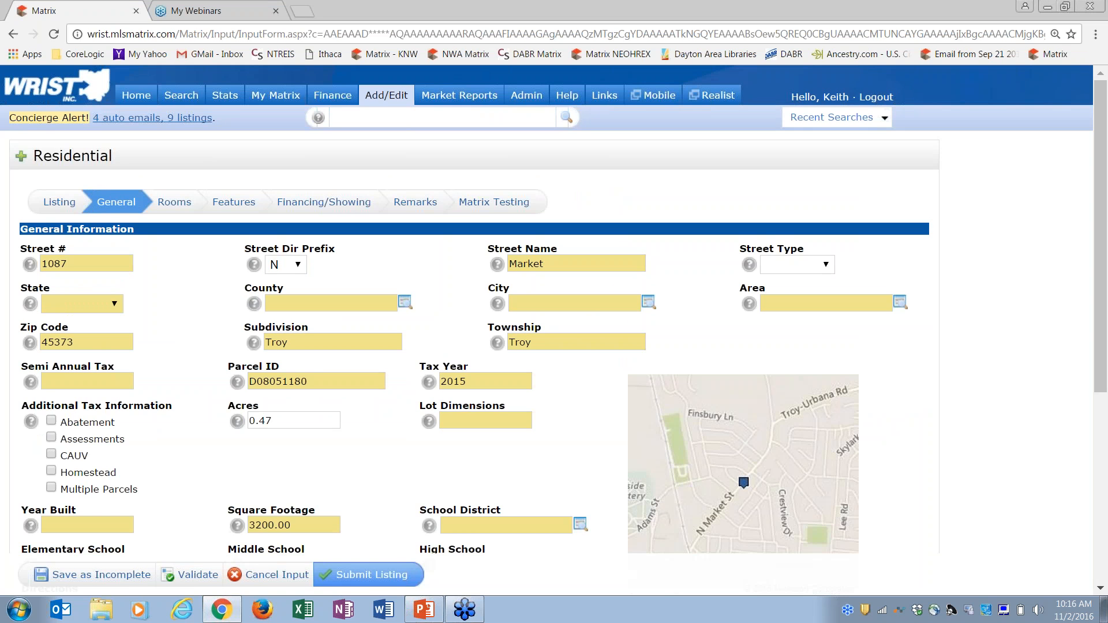
Scroll up the General tab and set State to OH - Ohio
left_click_drag(1105, 298, 1107, 404)
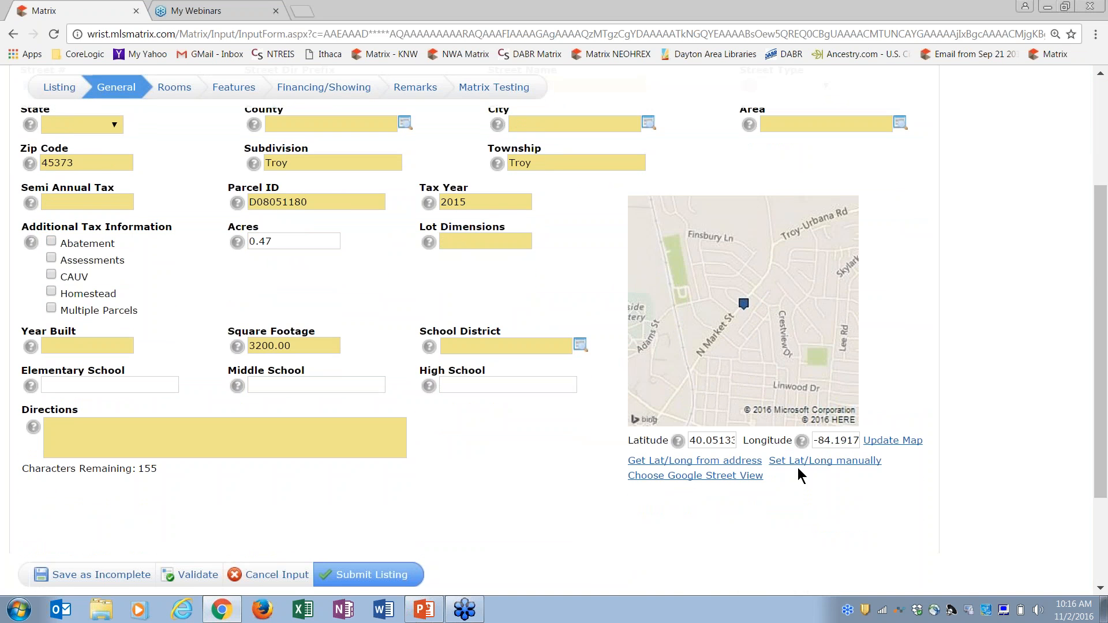
left_click(831, 462)
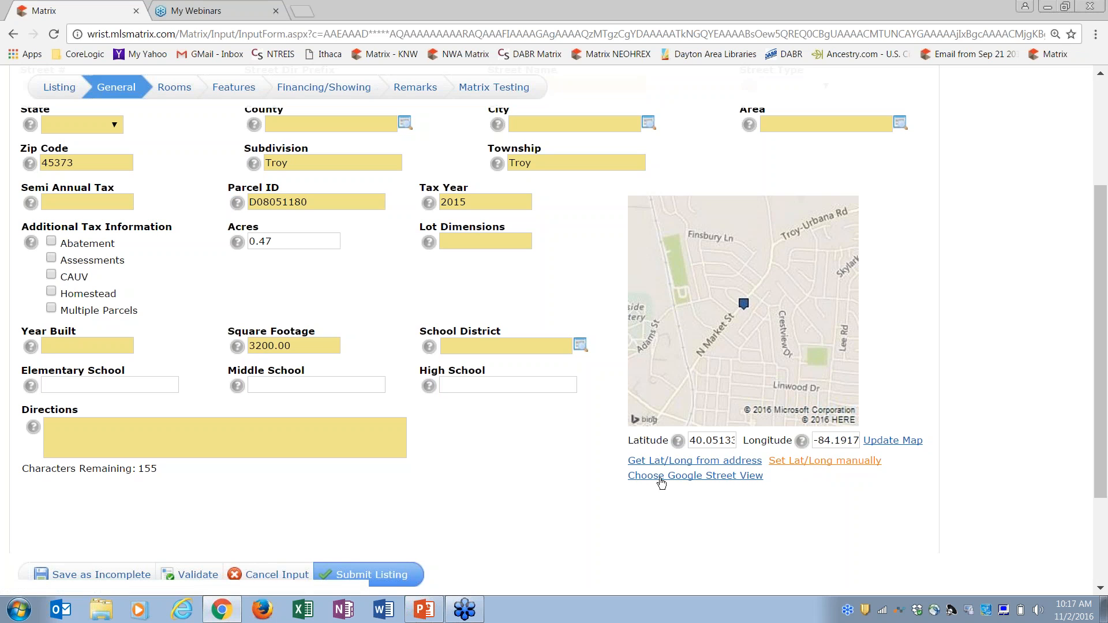
left_click(698, 484)
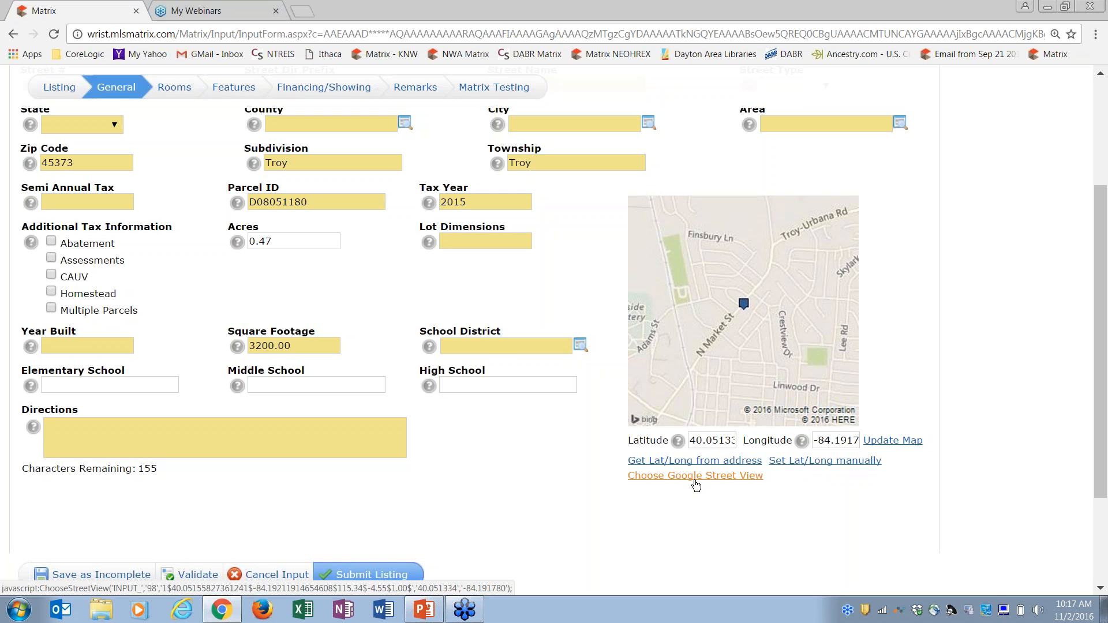
left_click_drag(1103, 364, 1103, 338)
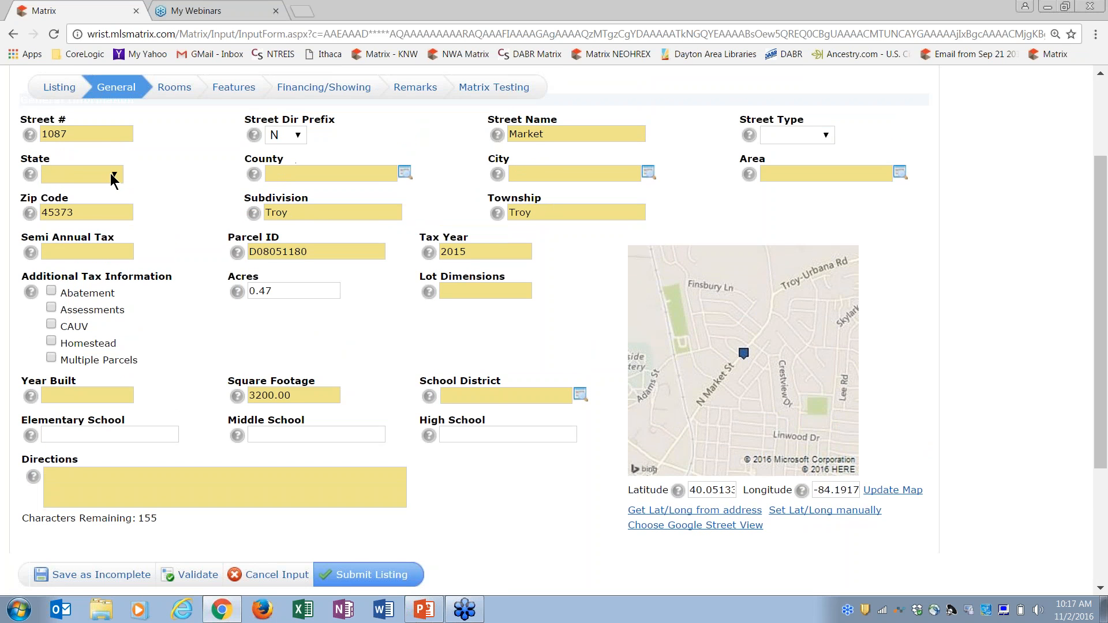
left_click(113, 174)
left_click(86, 219)
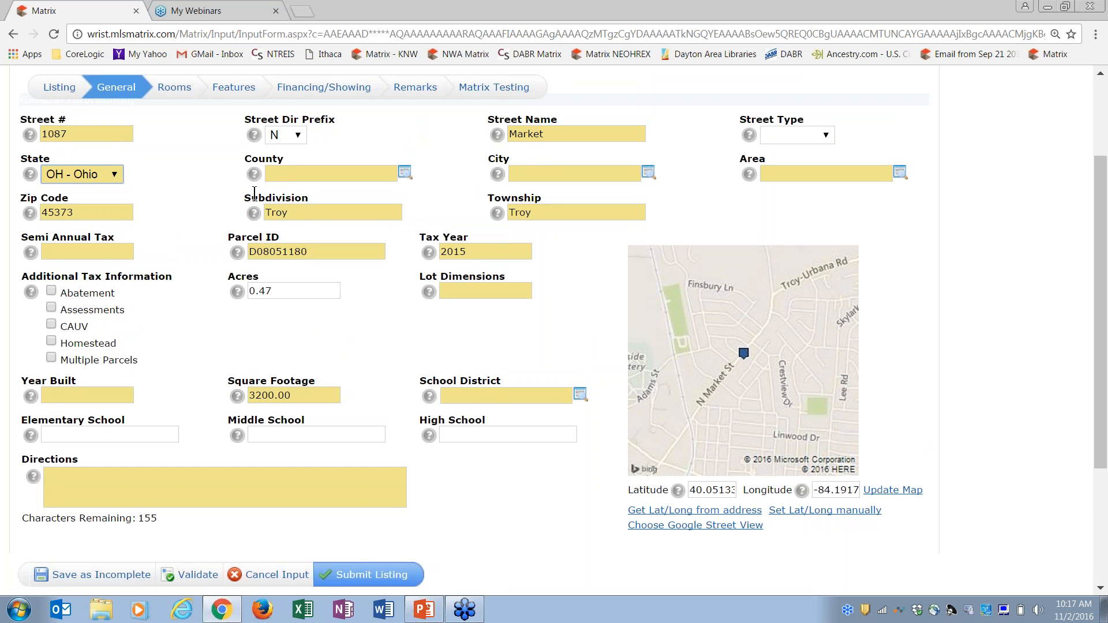
Move through the County and City fields, closing the city chooser without a pick
left_click(304, 176)
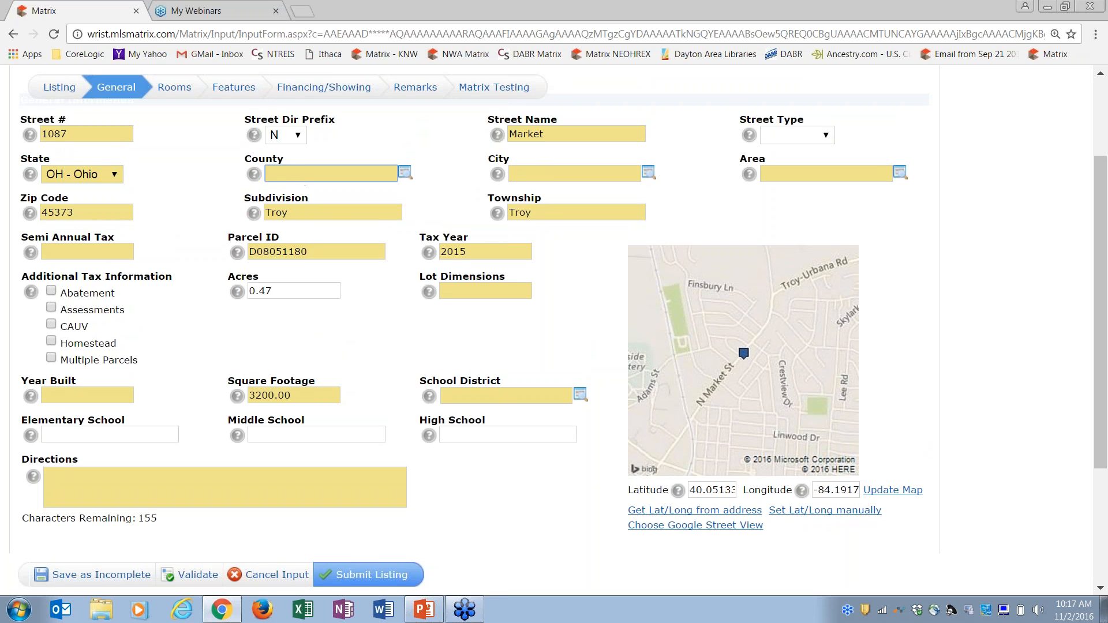
left_click(545, 173)
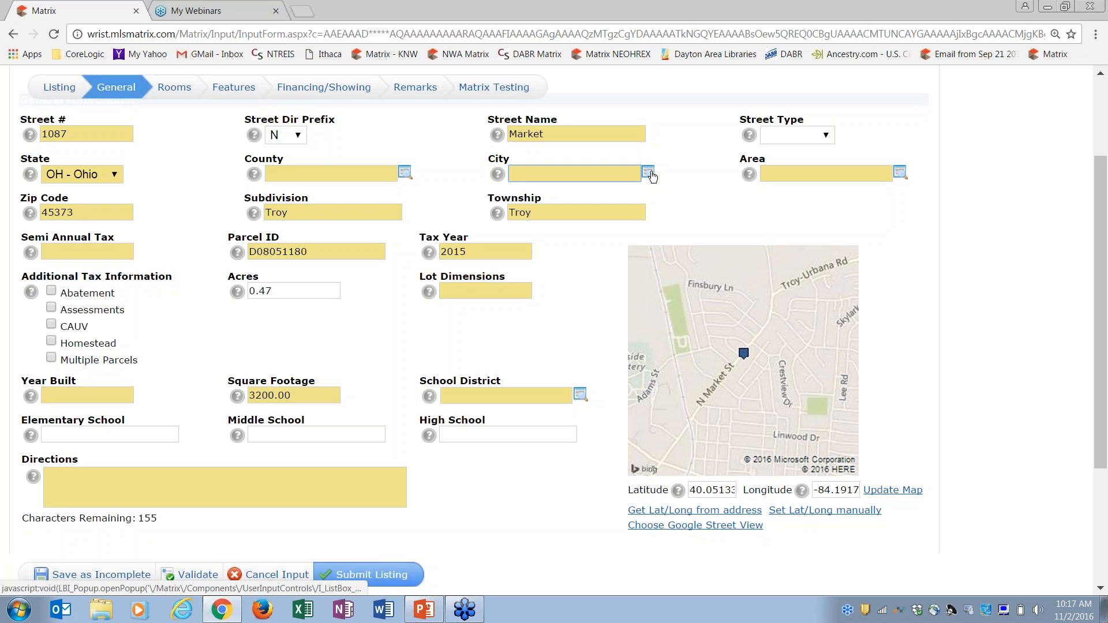
left_click(651, 175)
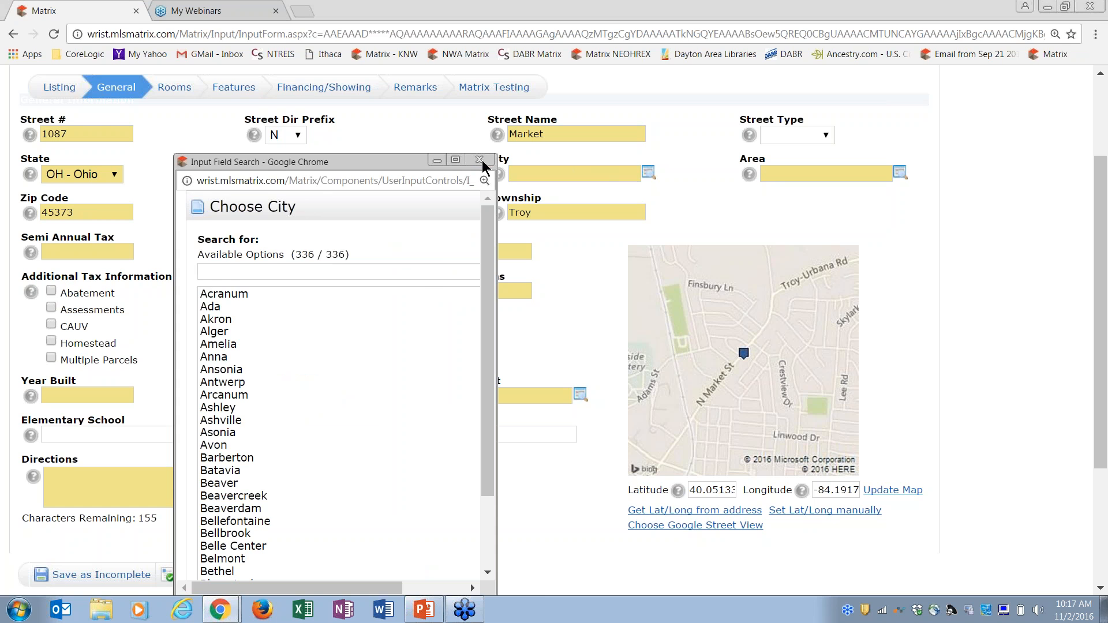
left_click(481, 161)
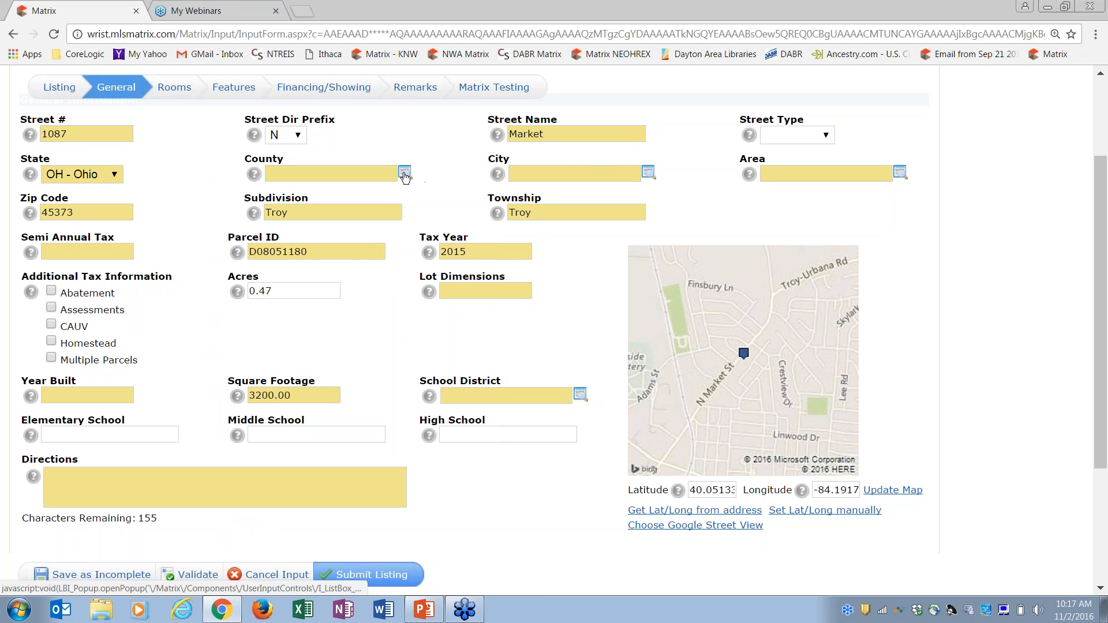
Choose Miami County from the county lookup
left_click(405, 174)
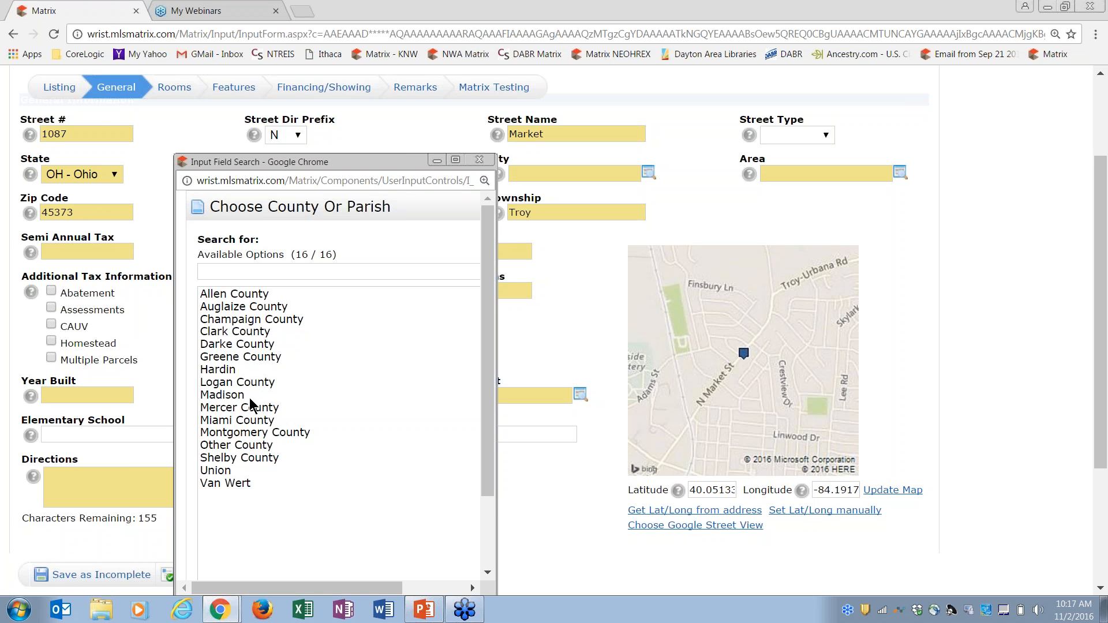
left_click(246, 423)
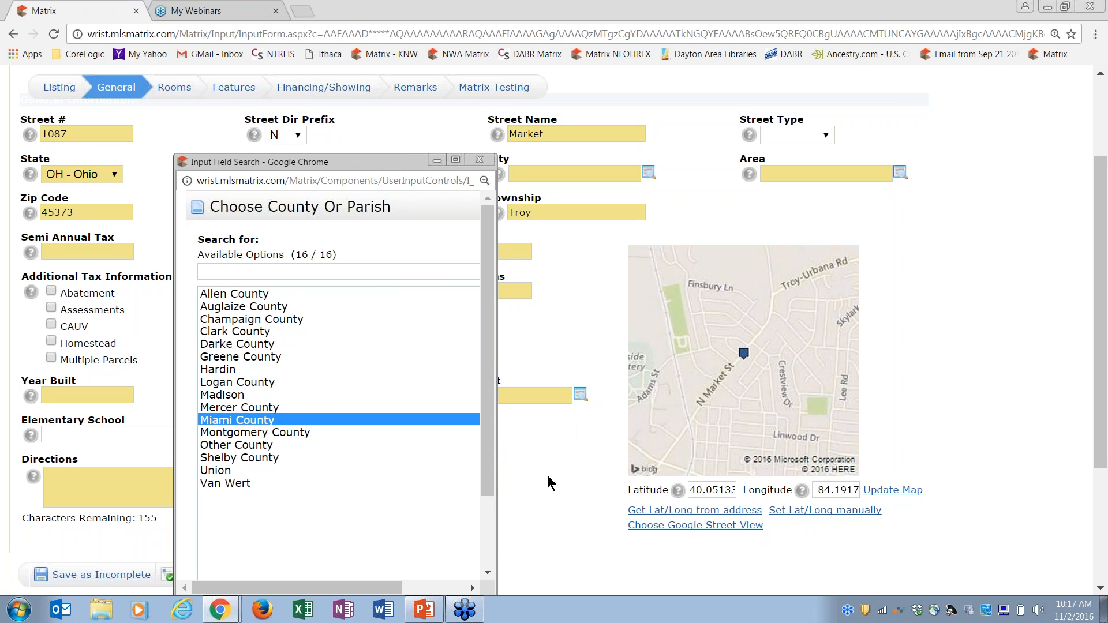
left_click_drag(491, 475, 491, 551)
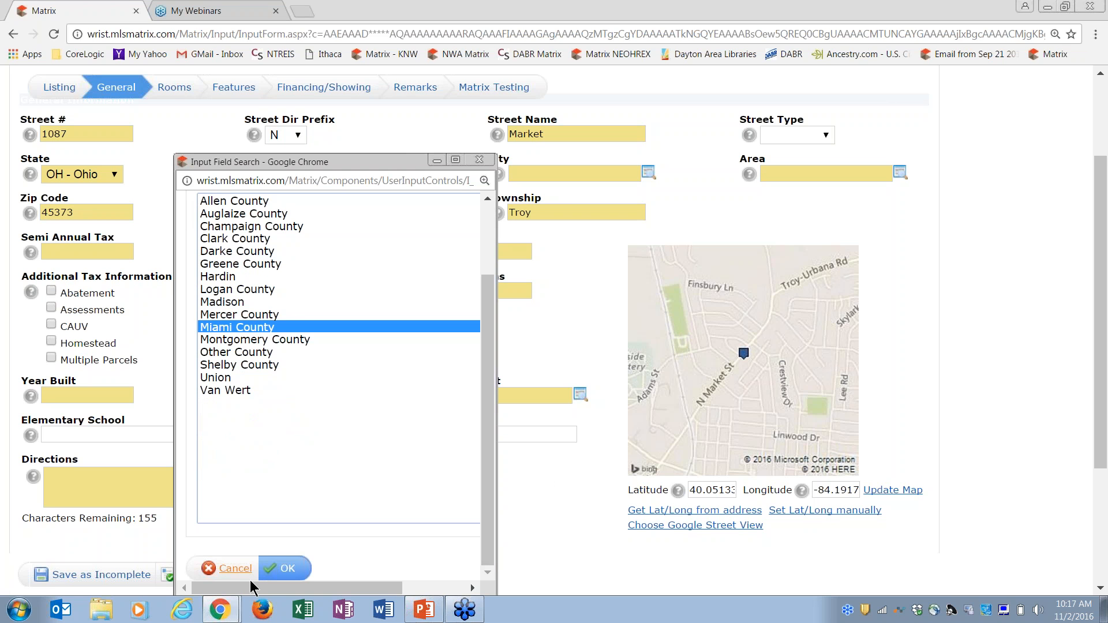
left_click(286, 570)
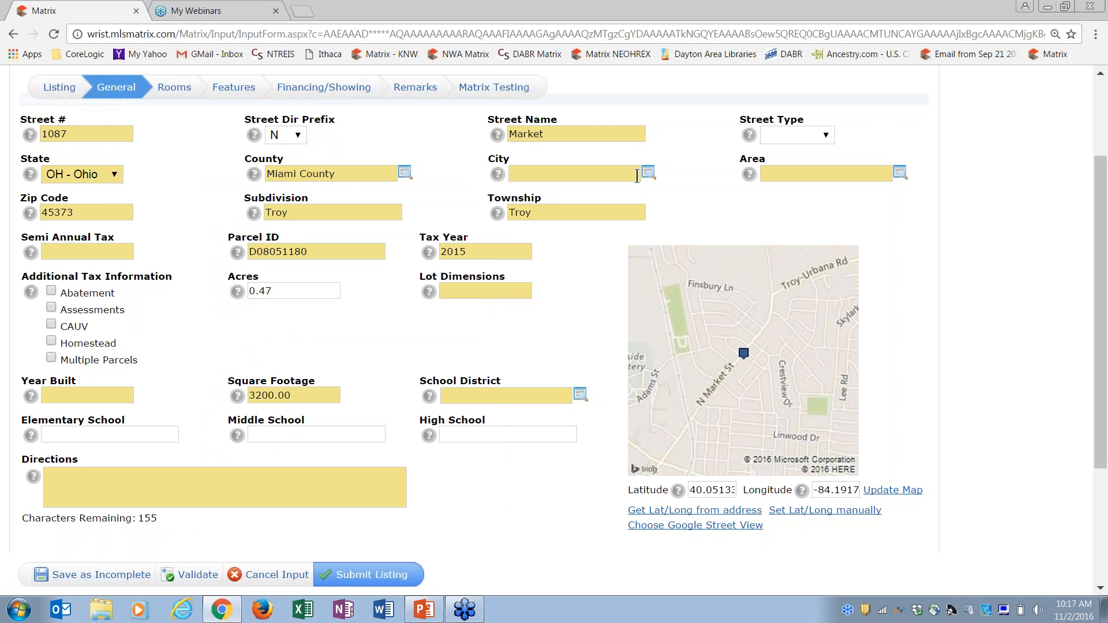
Search the city lookup for 'troy' and select Troy as the City
left_click(650, 174)
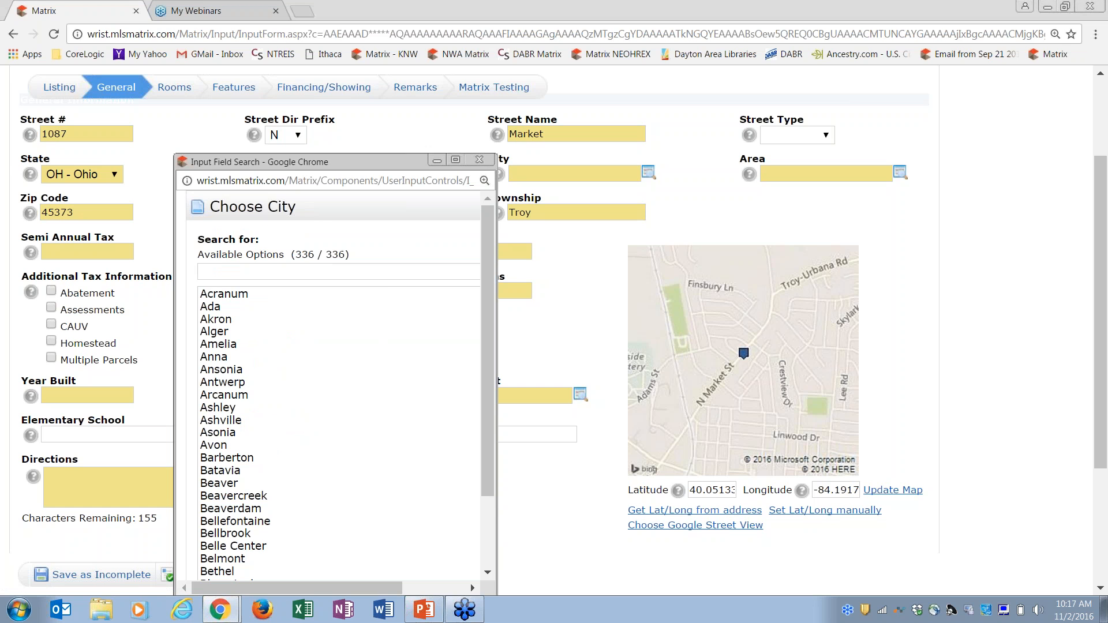
left_click(378, 276)
type("troy")
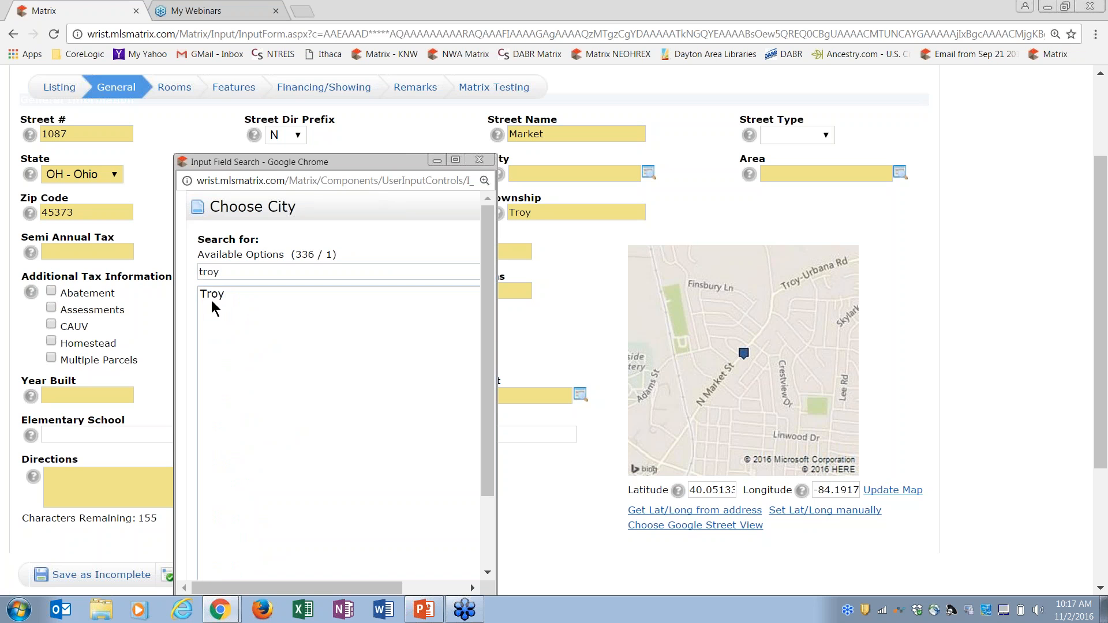
left_click(222, 296)
left_click_drag(488, 344, 487, 474)
left_click(287, 567)
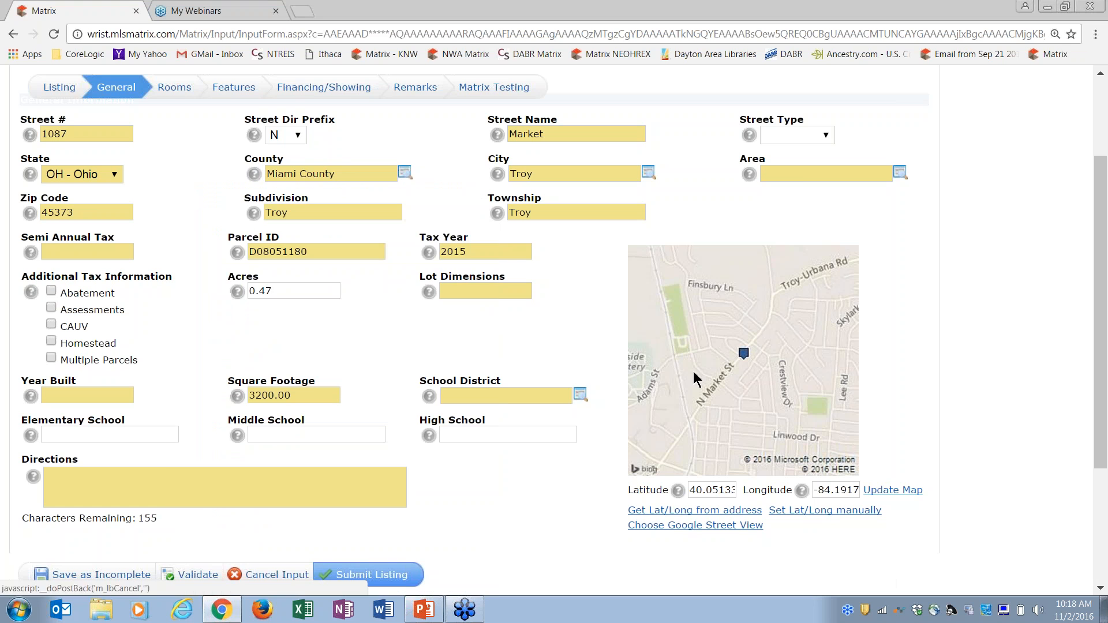
Set the Area to 701 - Troy from the area chooser
left_click(802, 176)
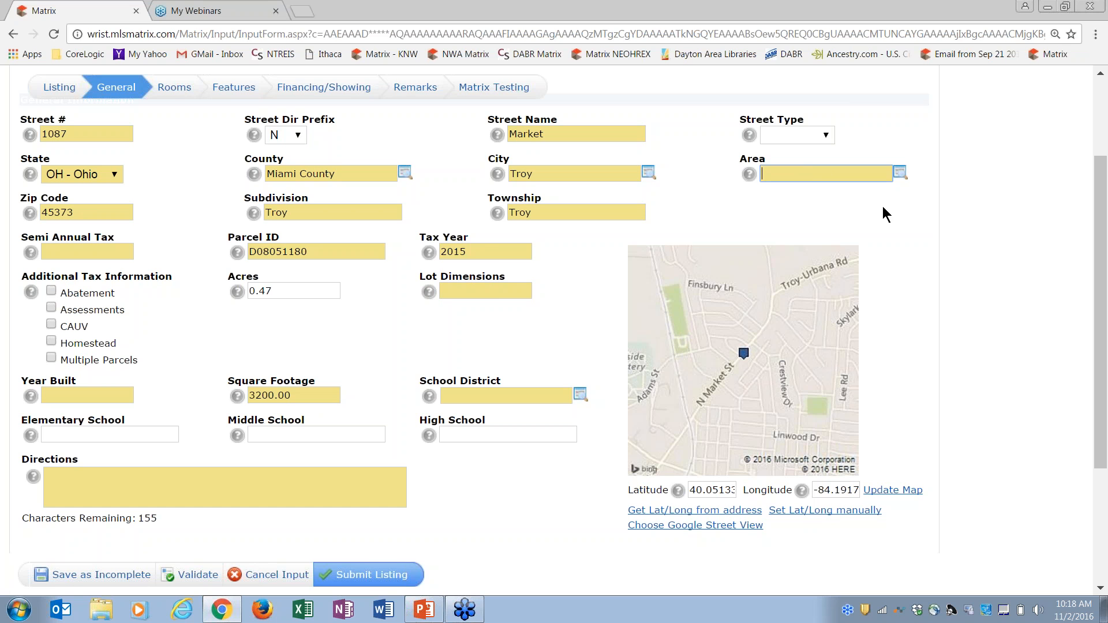
left_click(899, 175)
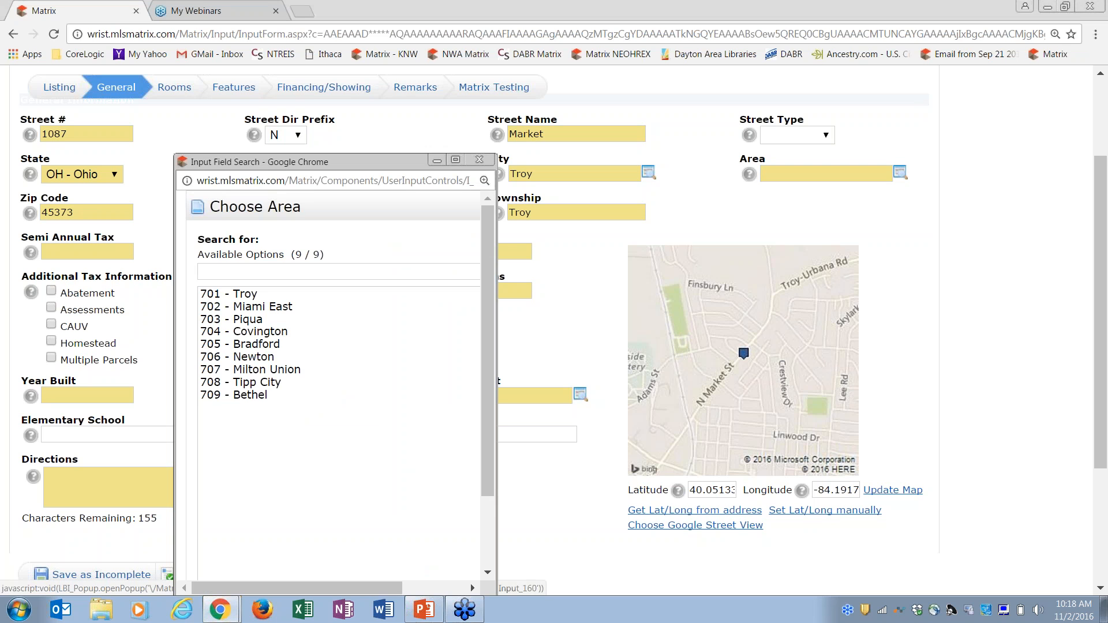
left_click(247, 296)
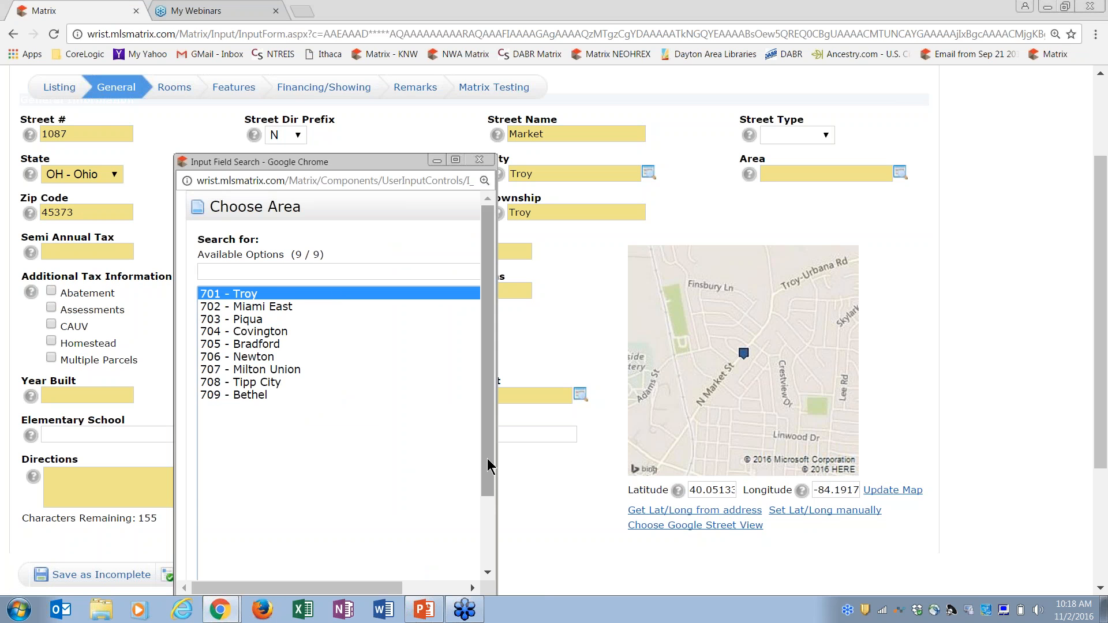
left_click_drag(487, 465, 491, 577)
left_click(306, 571)
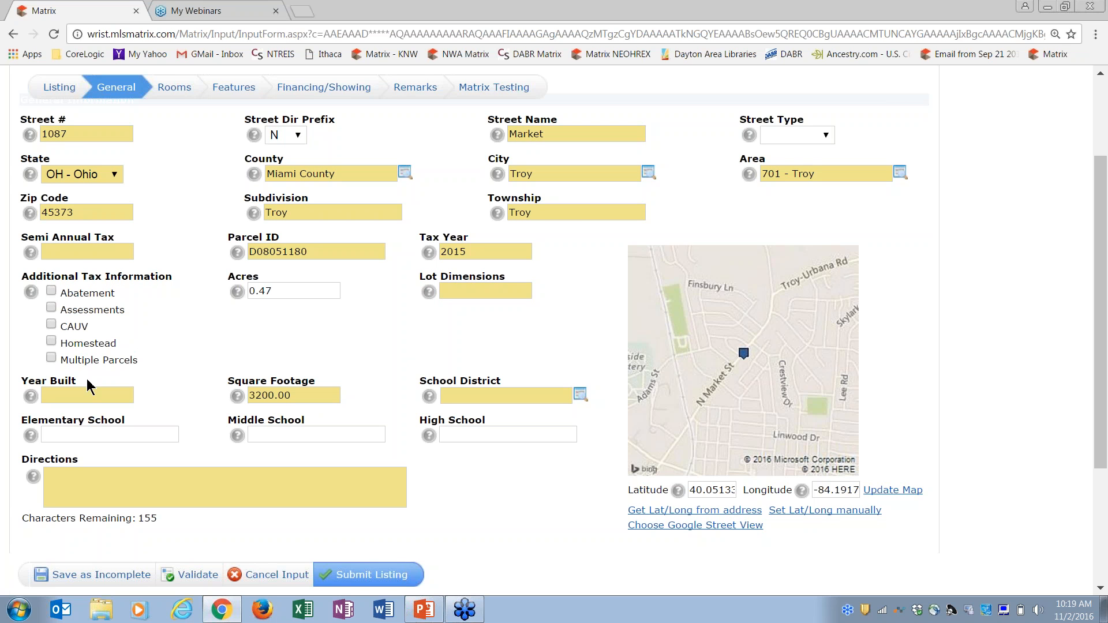
Enter 1999 as the Year Built
left_click(87, 396)
type("1")
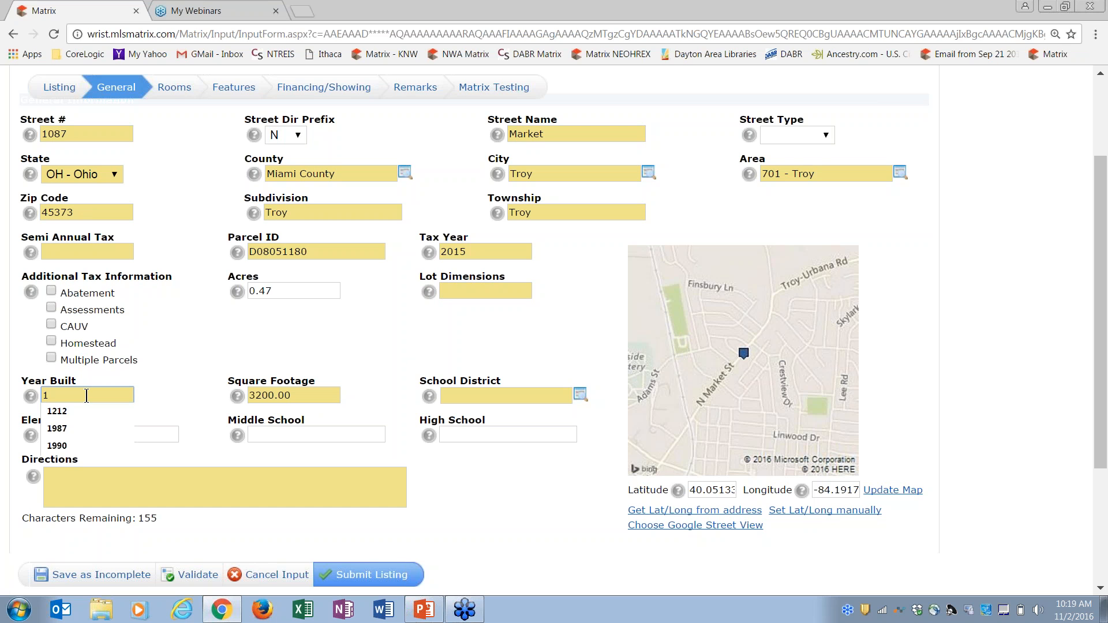
type("999")
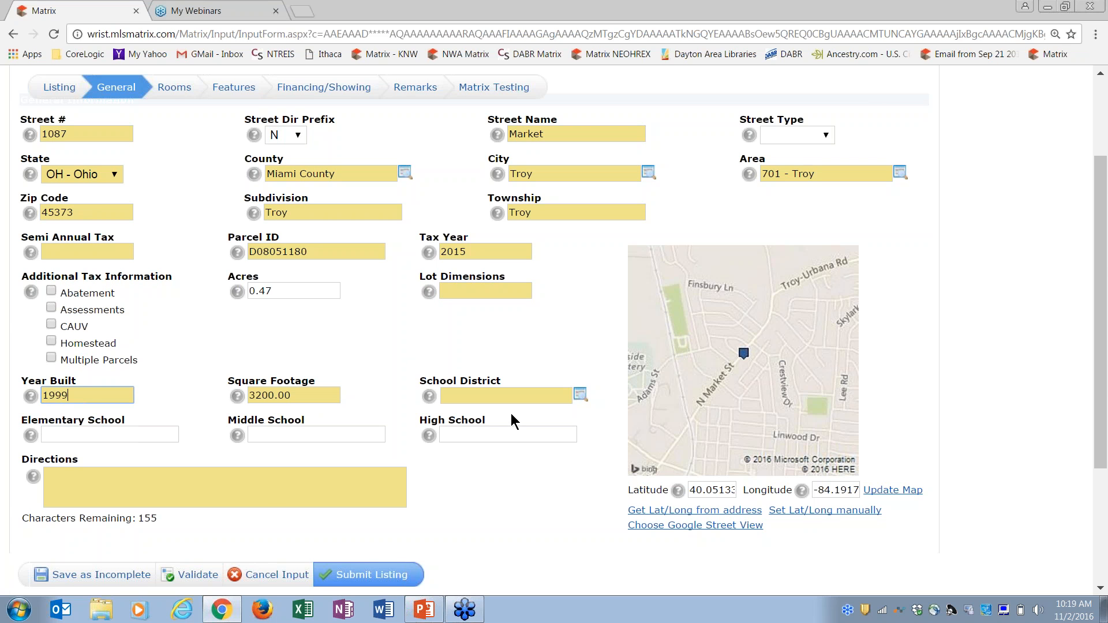
left_click(506, 480)
In Rooms, record a First Floor Bed room and add a second room row
left_click(178, 93)
mouse_move(180, 94)
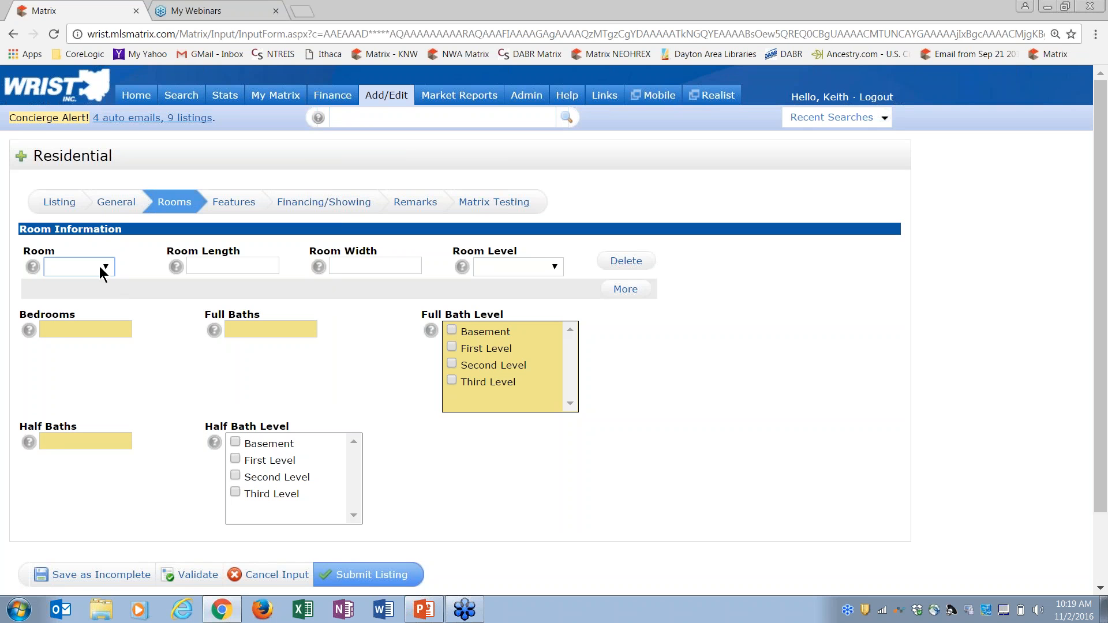
left_click(102, 272)
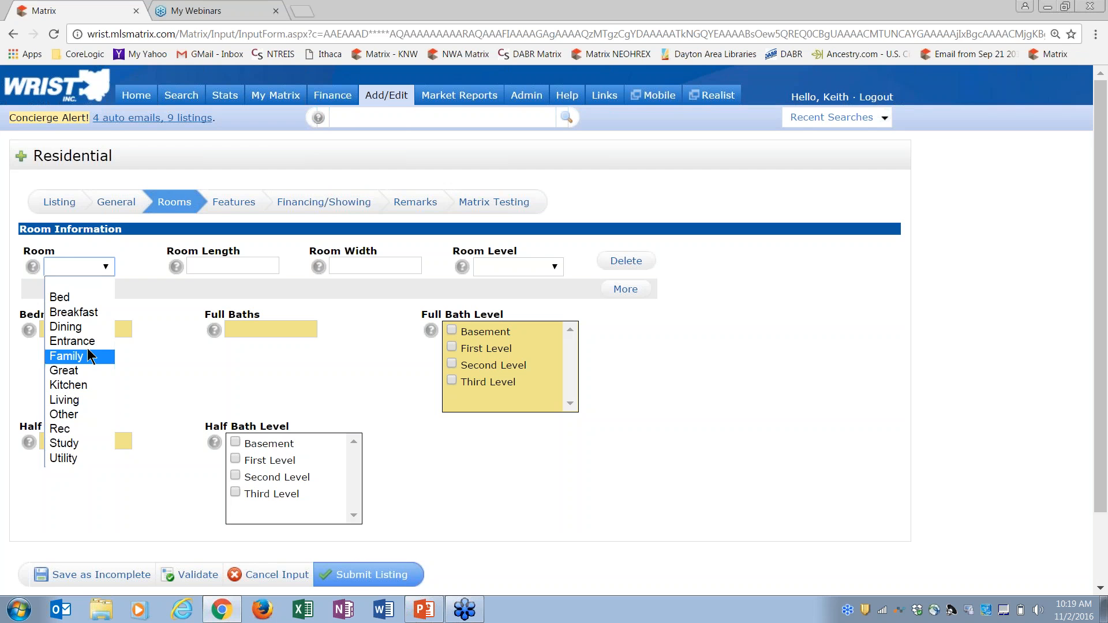
left_click(75, 299)
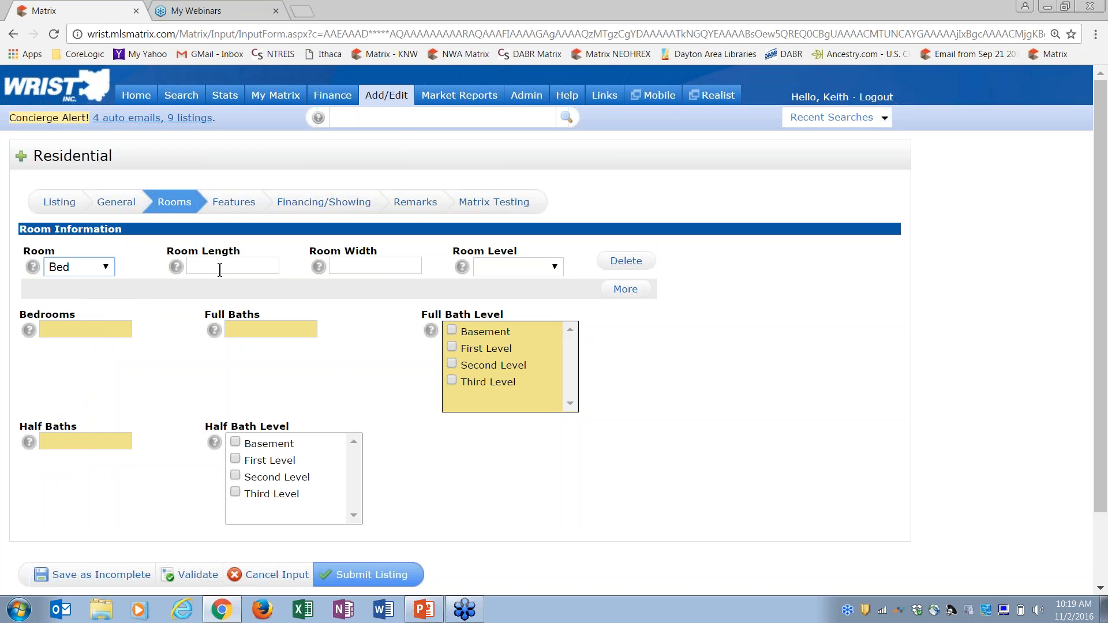
left_click(526, 270)
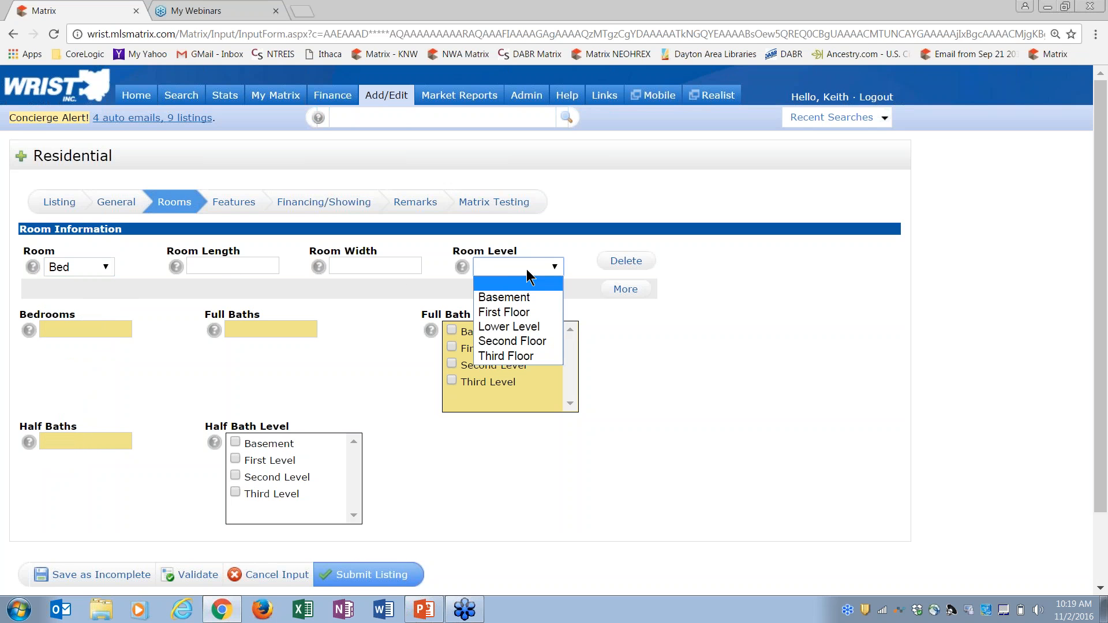
left_click(519, 314)
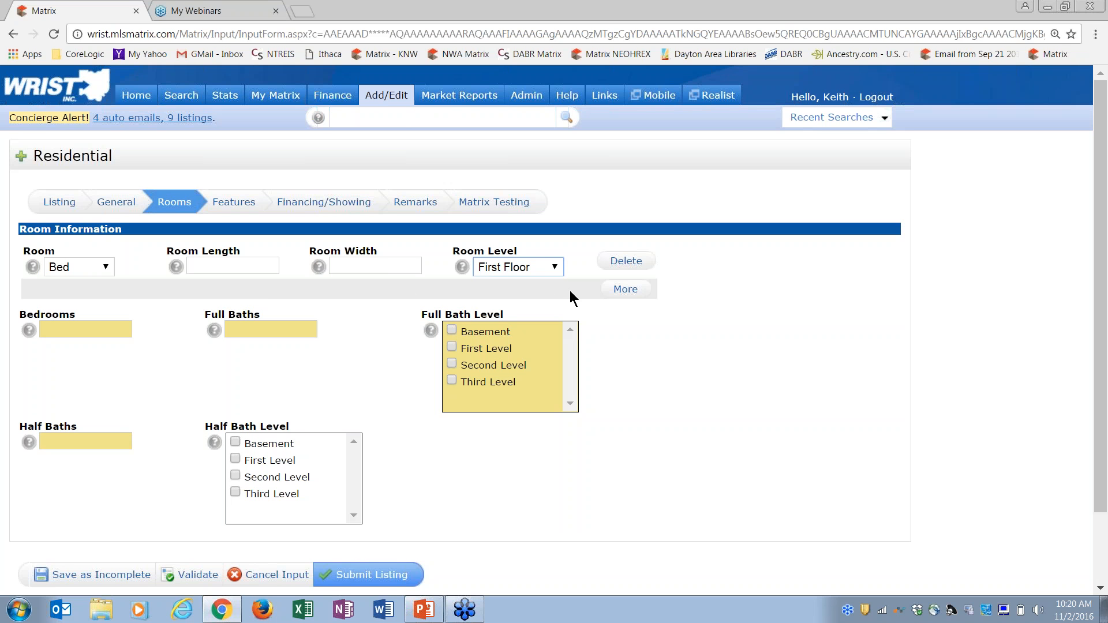
left_click(627, 290)
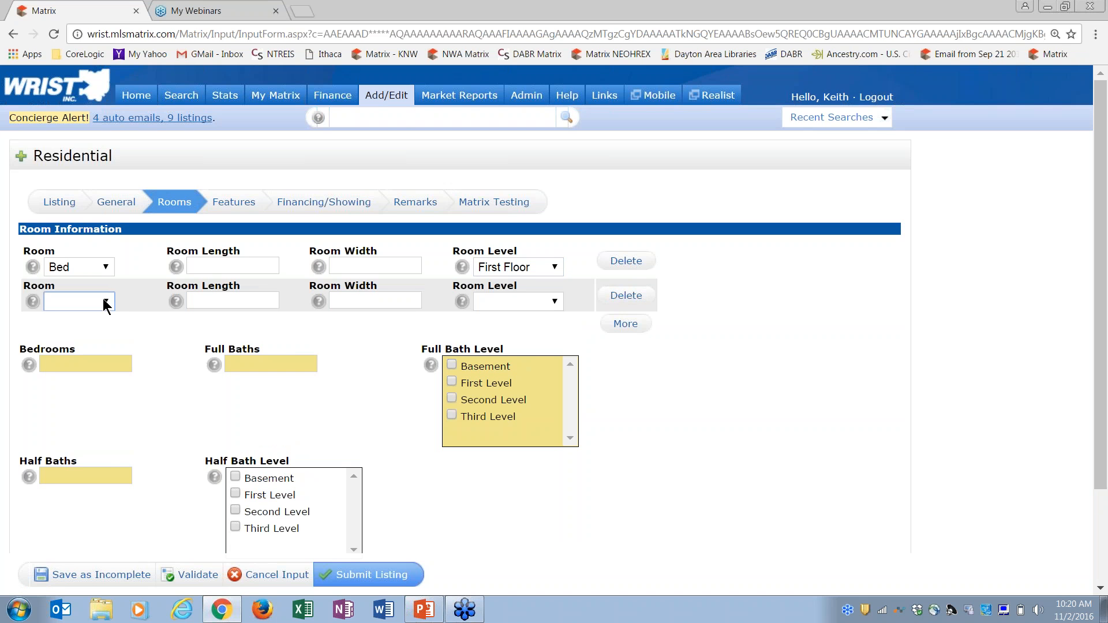
Add a second Bed room and an Entrance, both on the First Floor
left_click(105, 303)
left_click(81, 329)
left_click(517, 299)
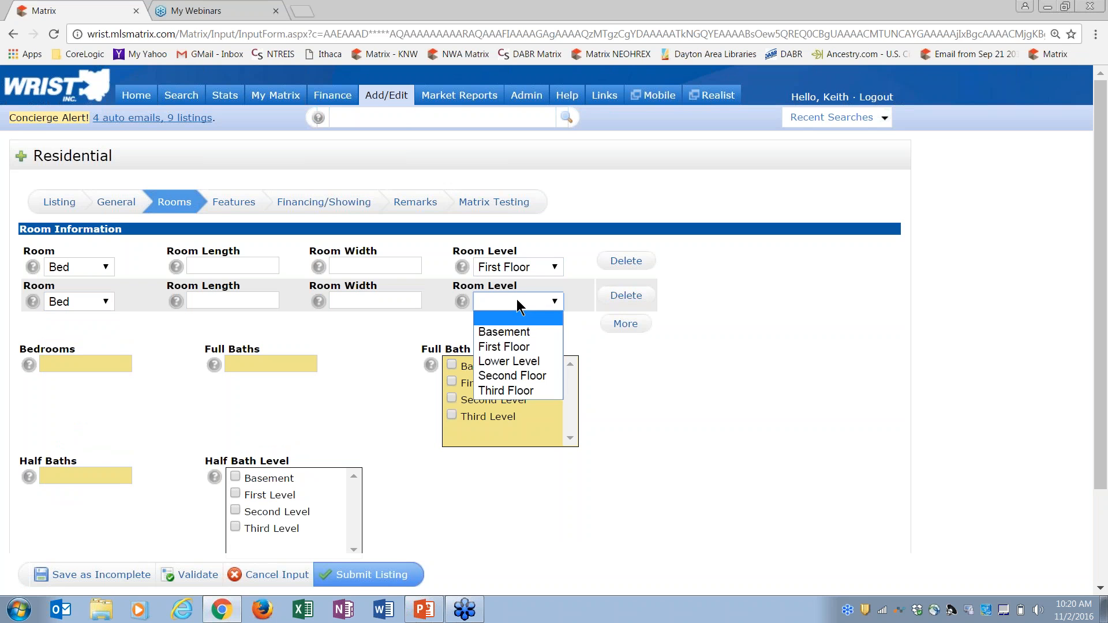
left_click(517, 348)
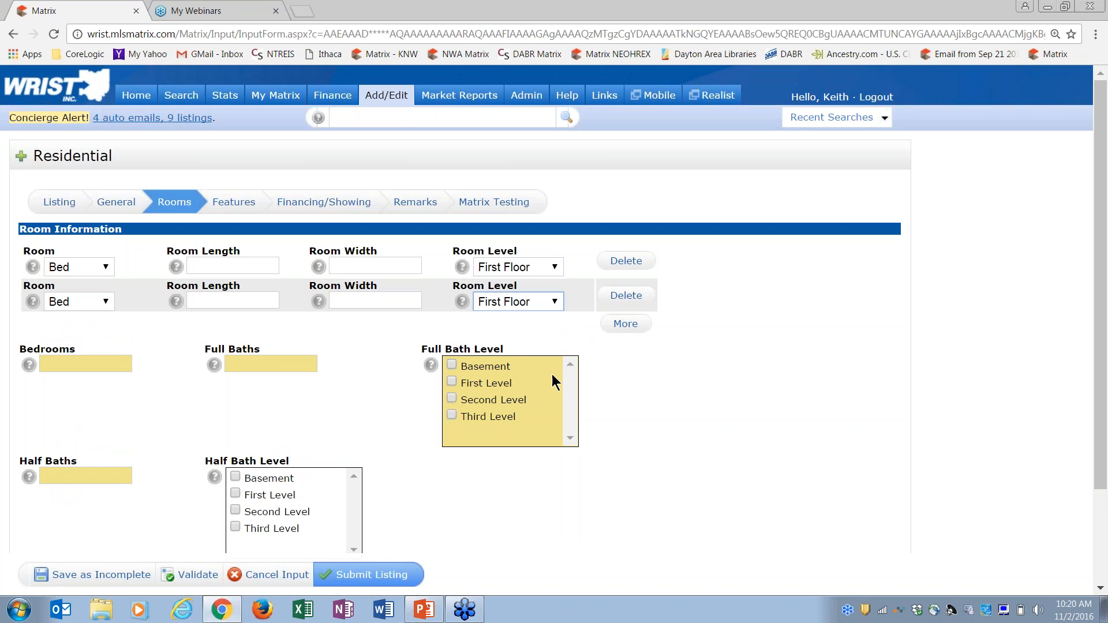
left_click(625, 323)
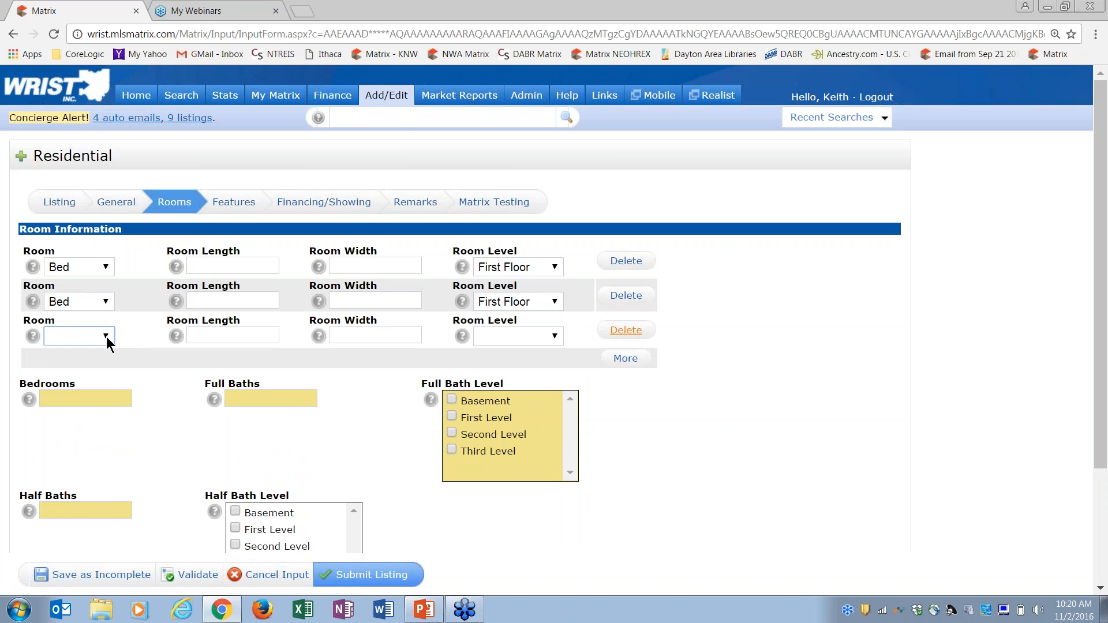
left_click(105, 337)
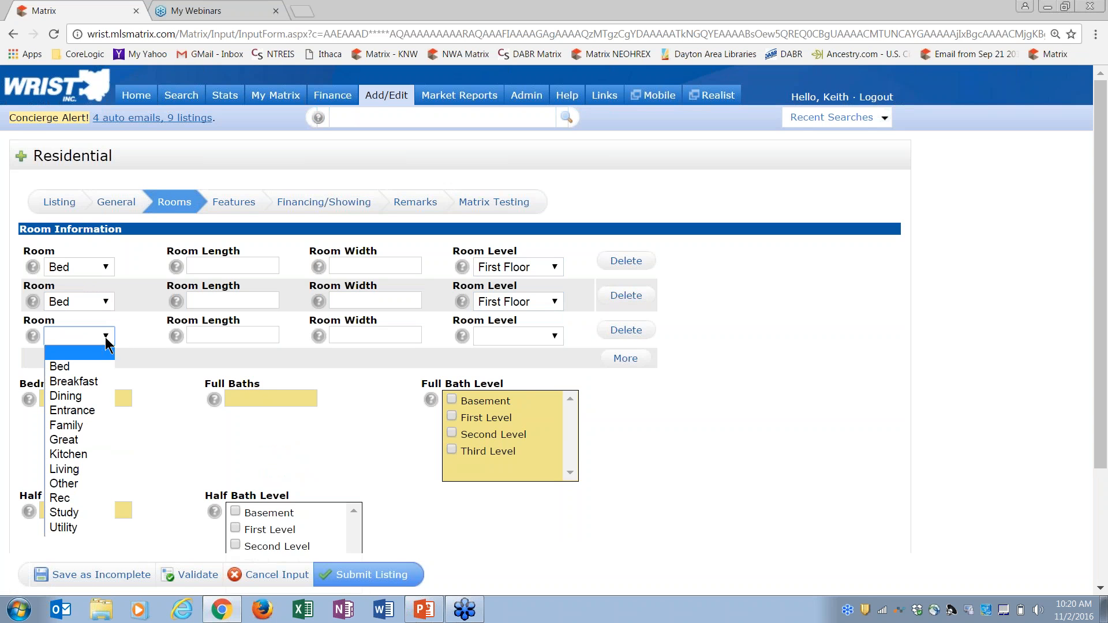
left_click(83, 410)
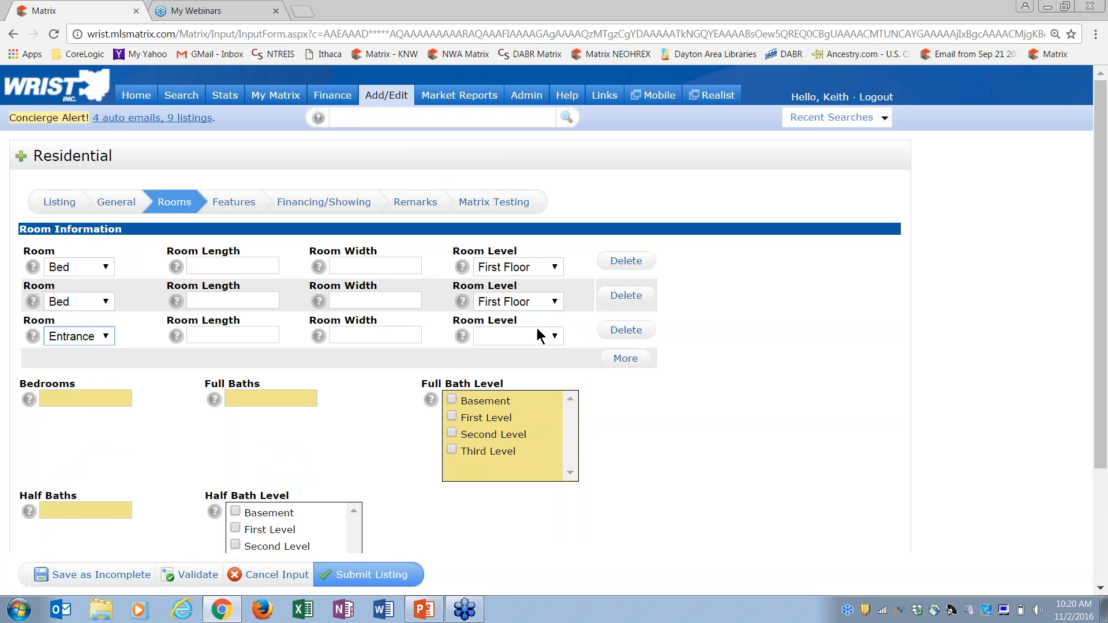
left_click(546, 339)
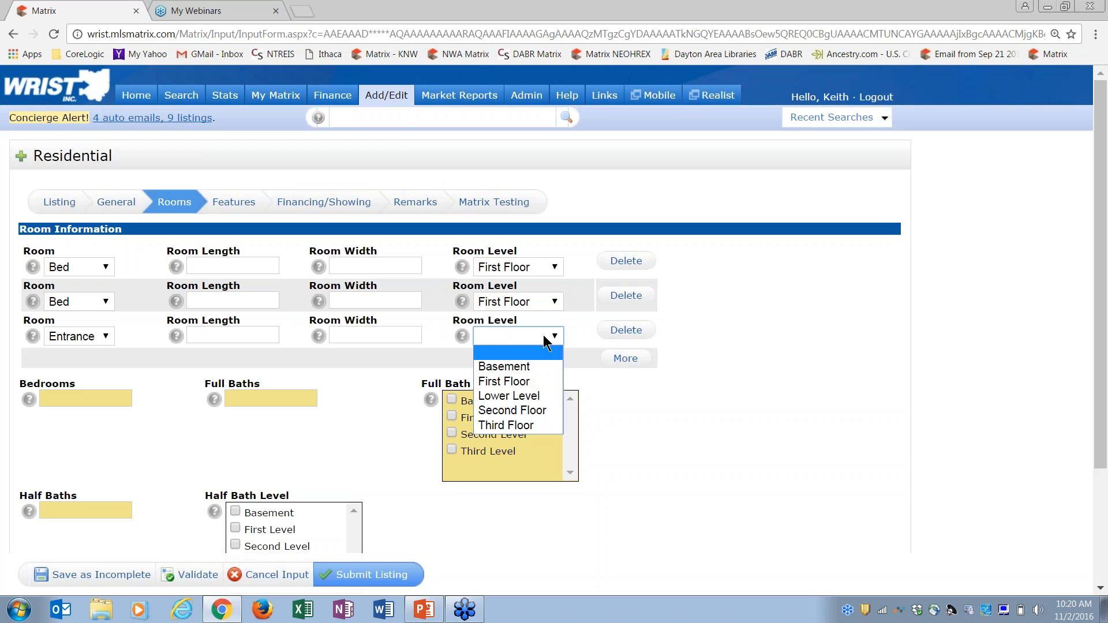
left_click(526, 381)
left_click(626, 358)
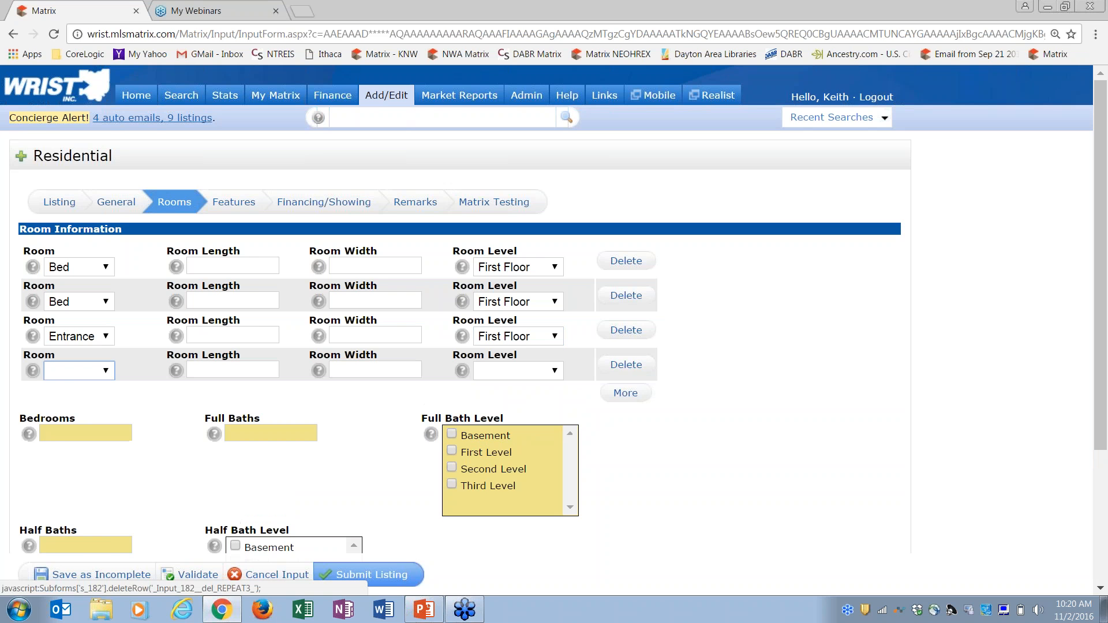
Add a First Floor Family room and a fifth blank room row
left_click(87, 376)
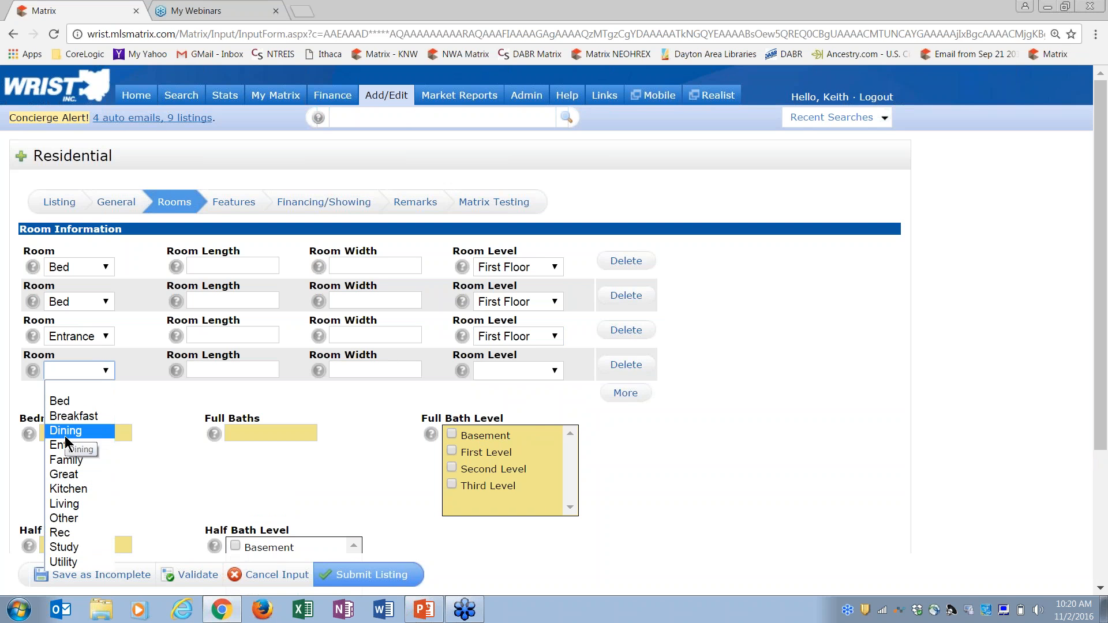
left_click(70, 465)
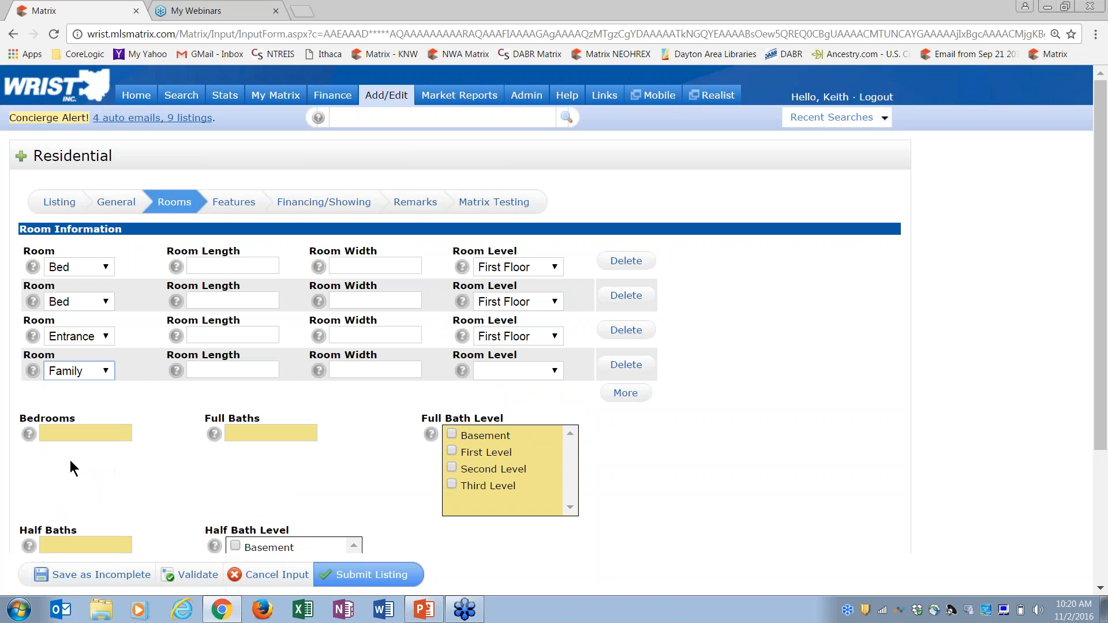
left_click(554, 374)
left_click(537, 416)
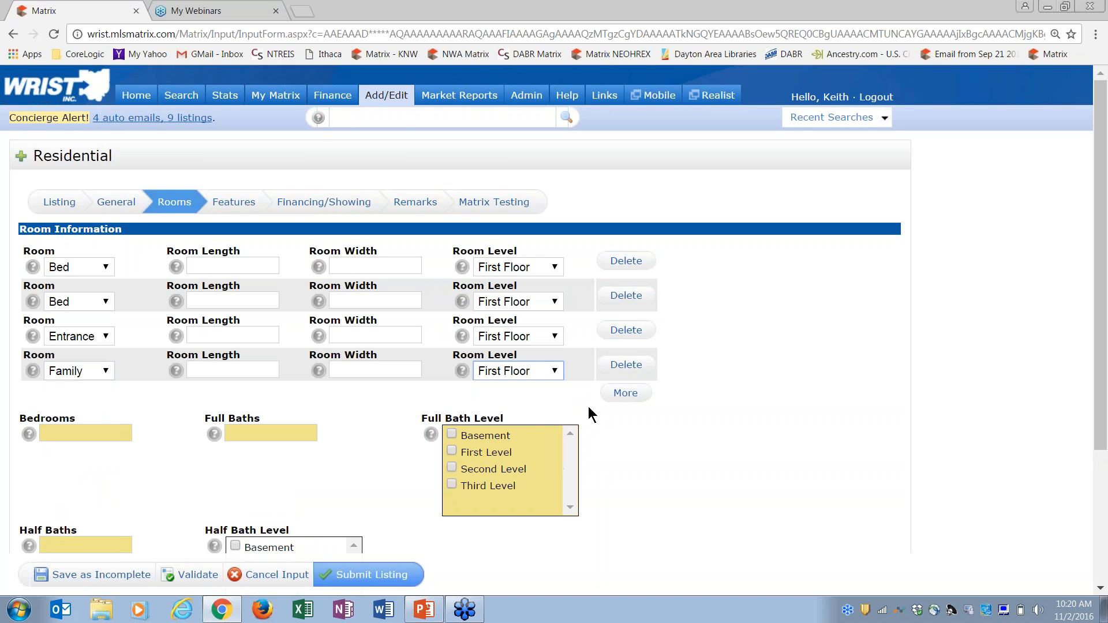
left_click(626, 394)
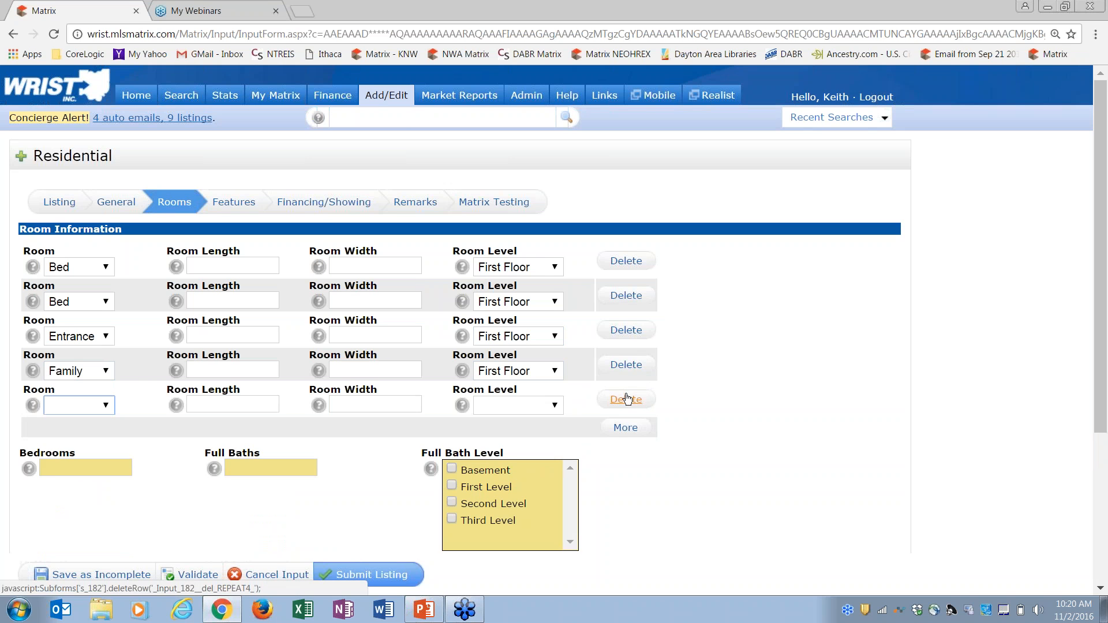
left_click_drag(1105, 417, 1101, 516)
Enter 3 bedrooms, 2 full baths and 1 half bath
left_click(95, 314)
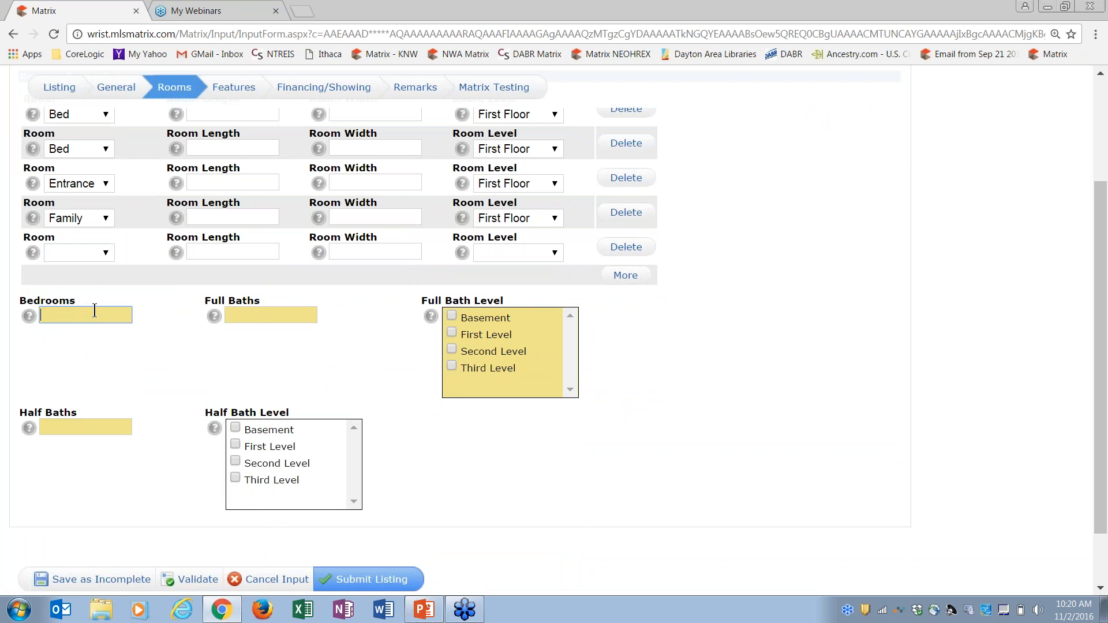
type("3")
key("Tab")
type("2")
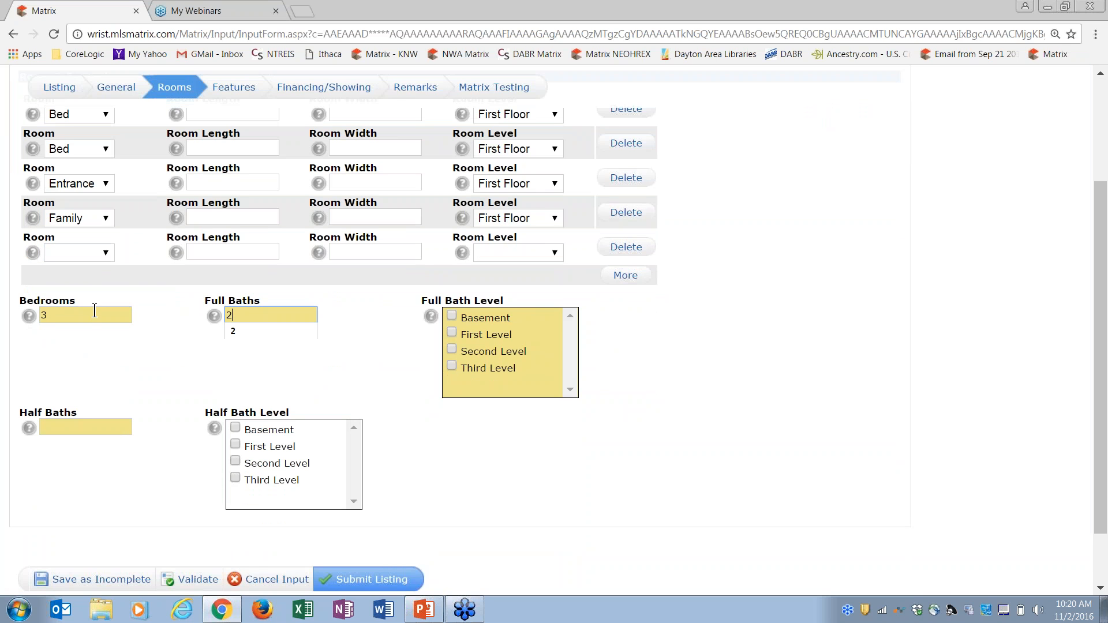
left_click(59, 430)
type("1")
key("Tab")
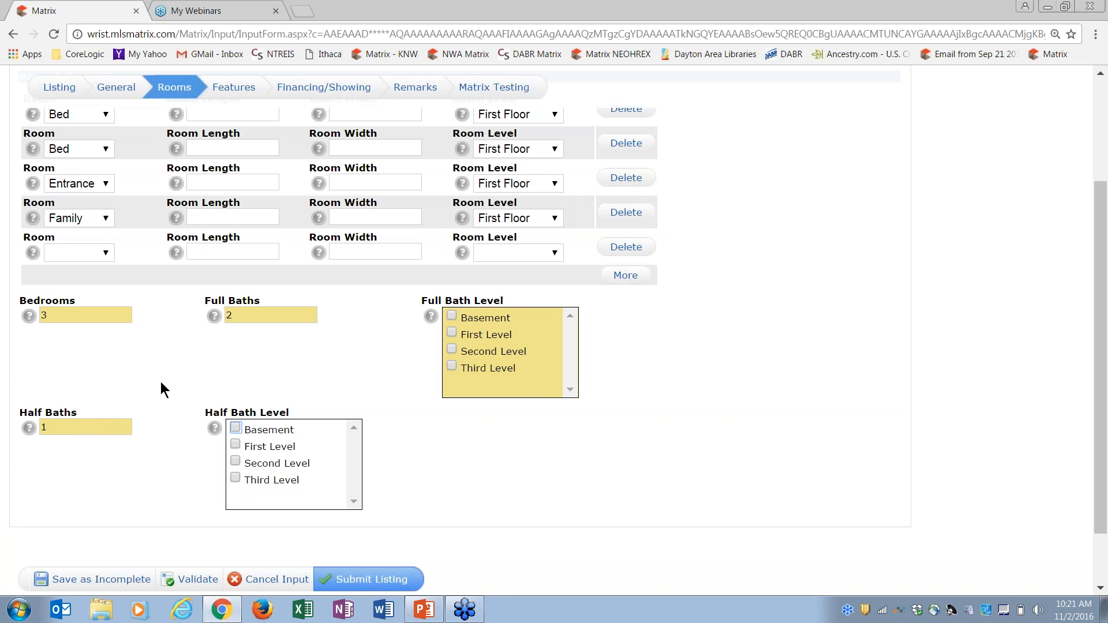
Correct the half baths count from 1 to 2
left_click(94, 427)
key("BackSpace")
type("2")
left_click(137, 390)
Mark full and half baths as First Level, go to Features, then log out
left_click(453, 333)
left_click(235, 445)
left_click(238, 88)
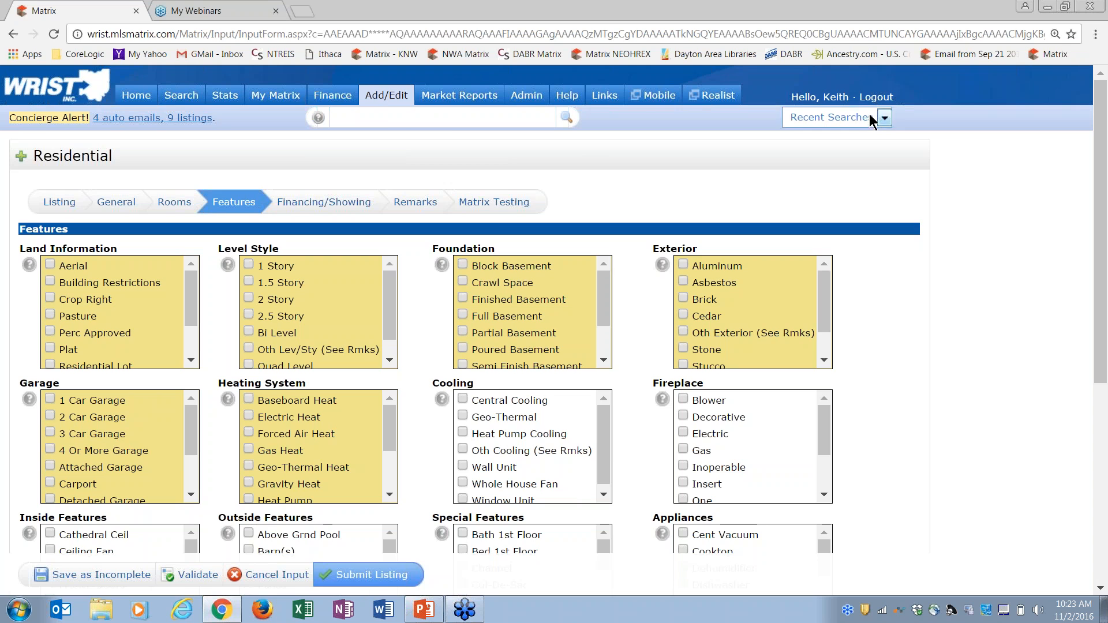
left_click(876, 97)
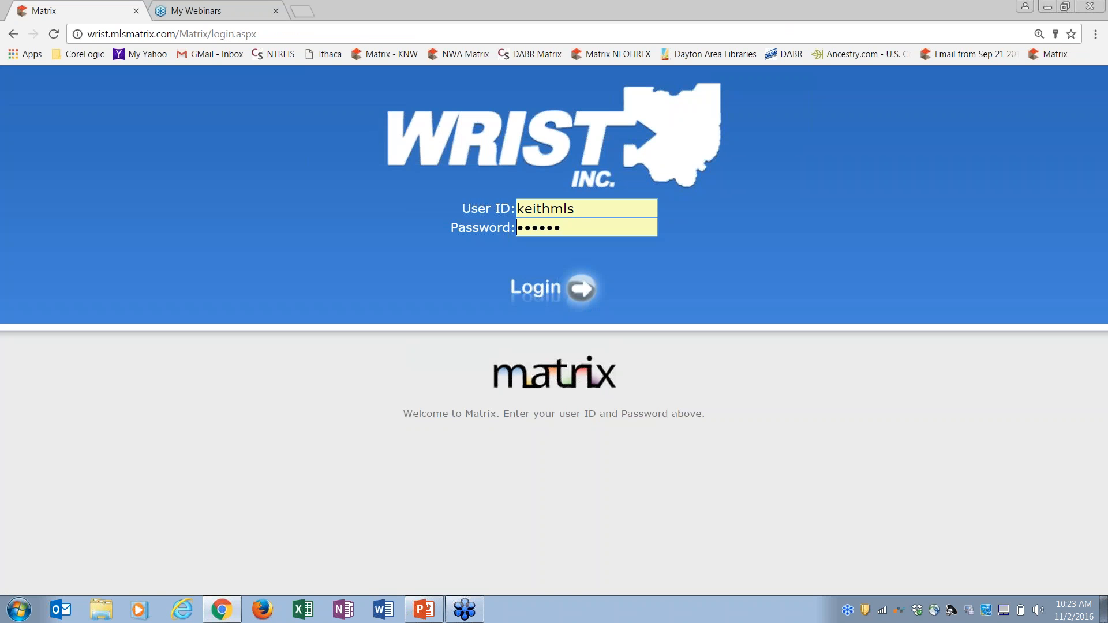
Log back in to Matrix and restore the auto-saved Residential new listing
left_click(581, 295)
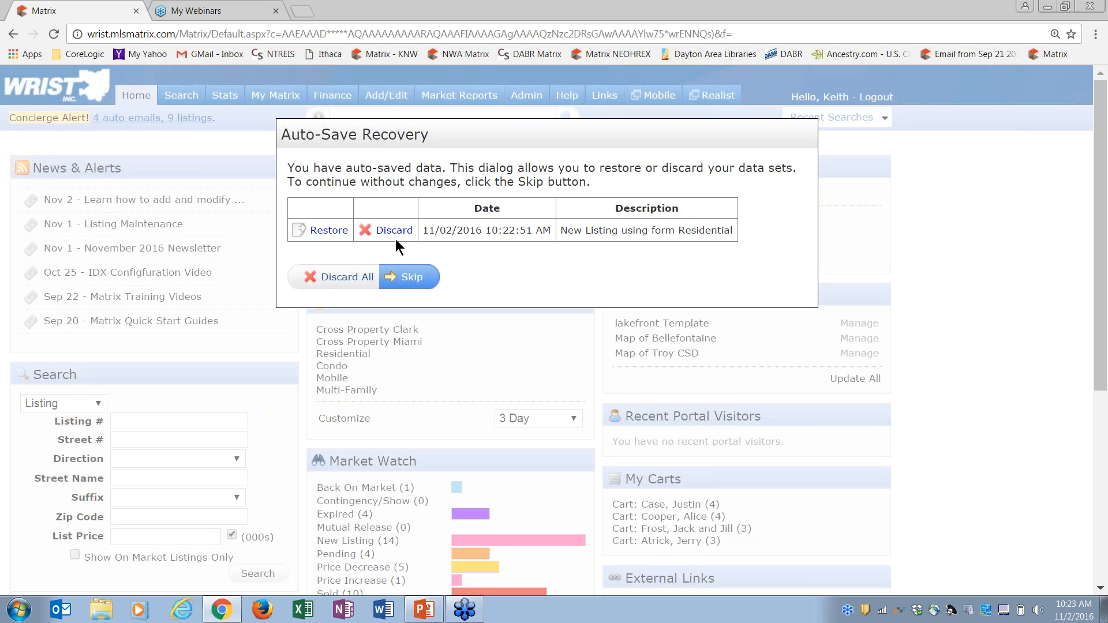
left_click(329, 229)
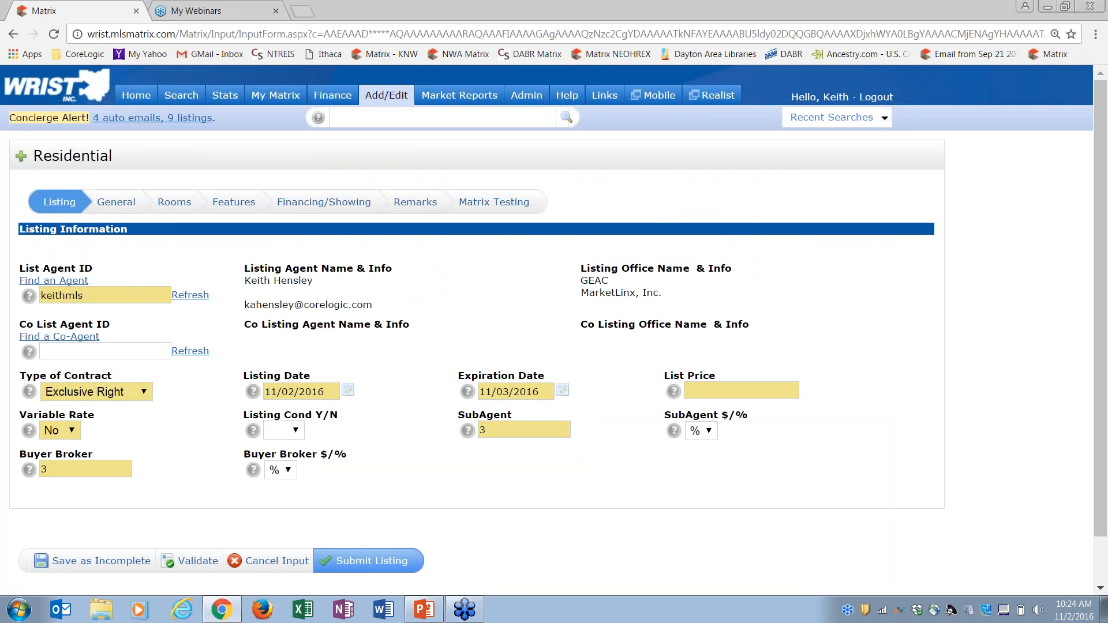
On the General tab, trim Square Footage to 3200 and re-validate the form
left_click(118, 202)
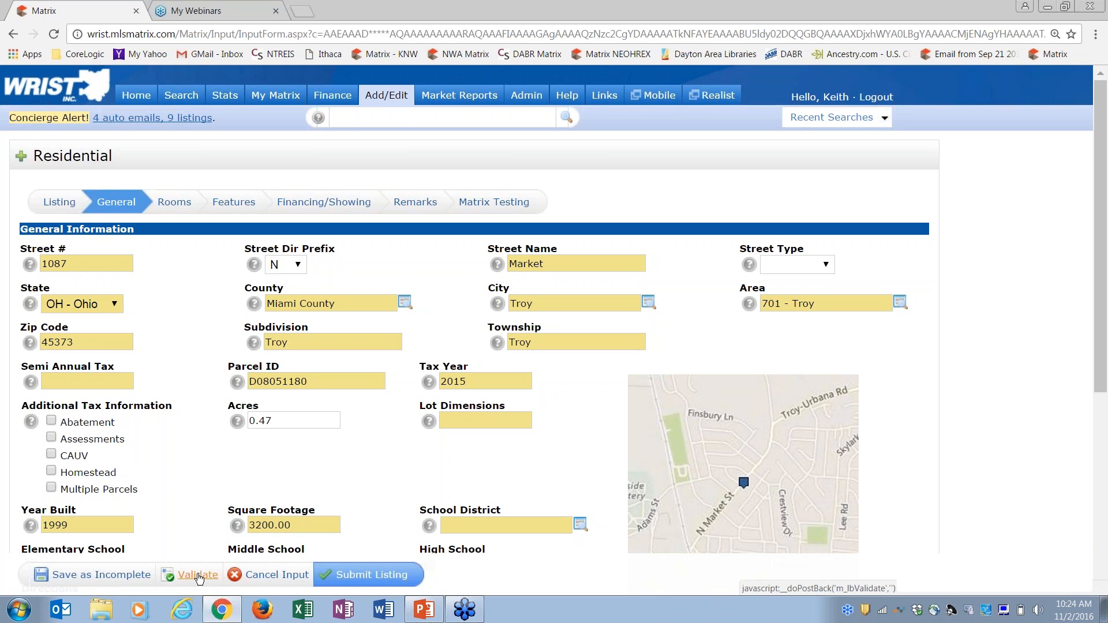
left_click(198, 575)
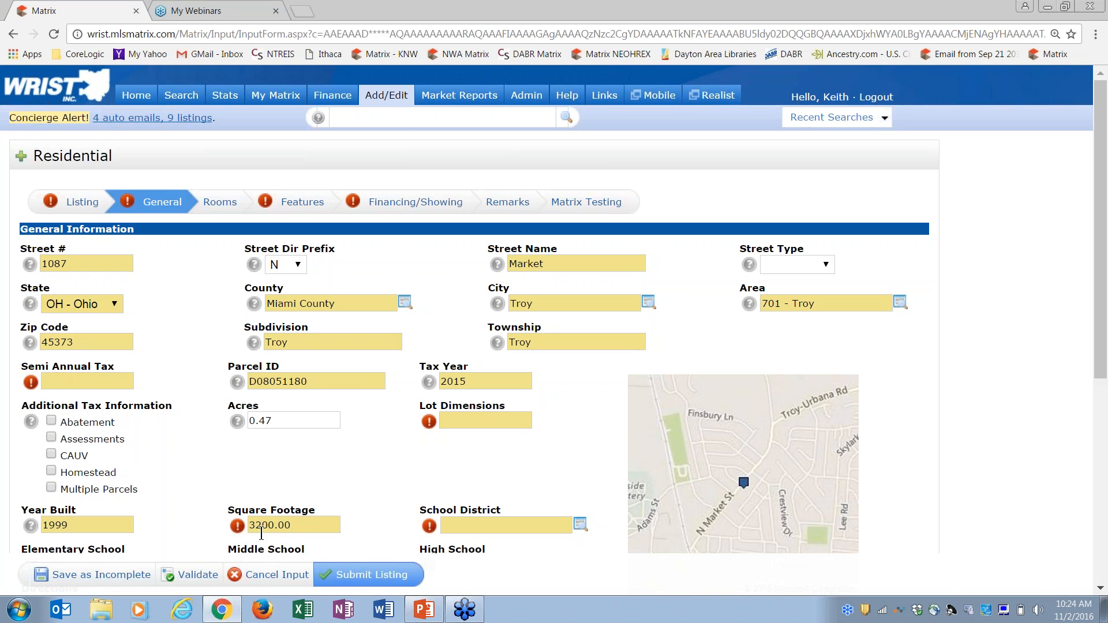
mouse_move(242, 530)
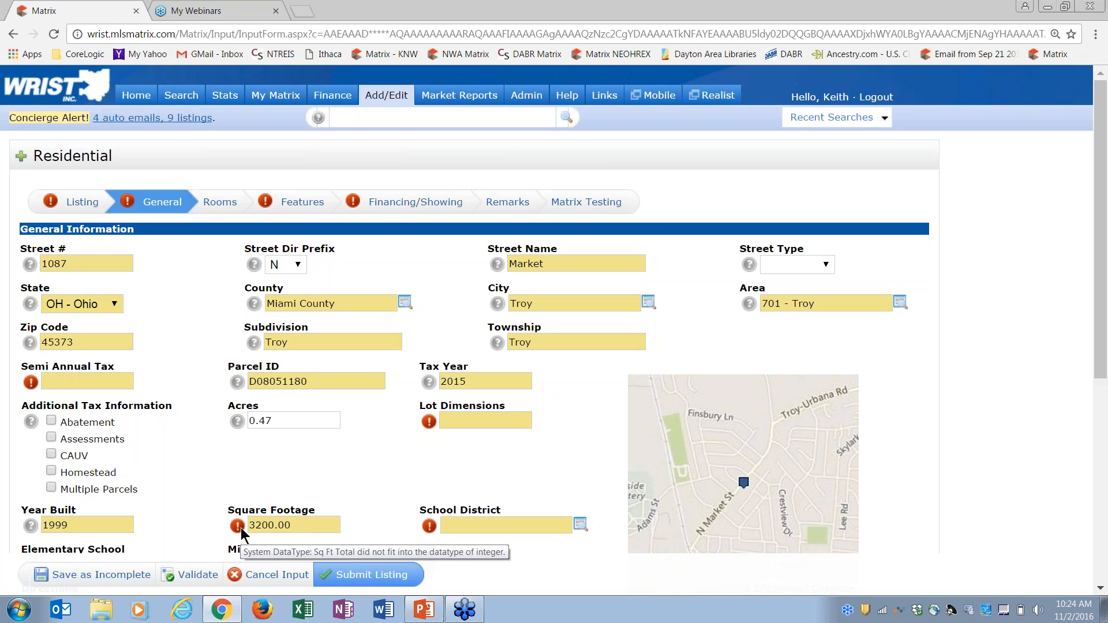
left_click(301, 525)
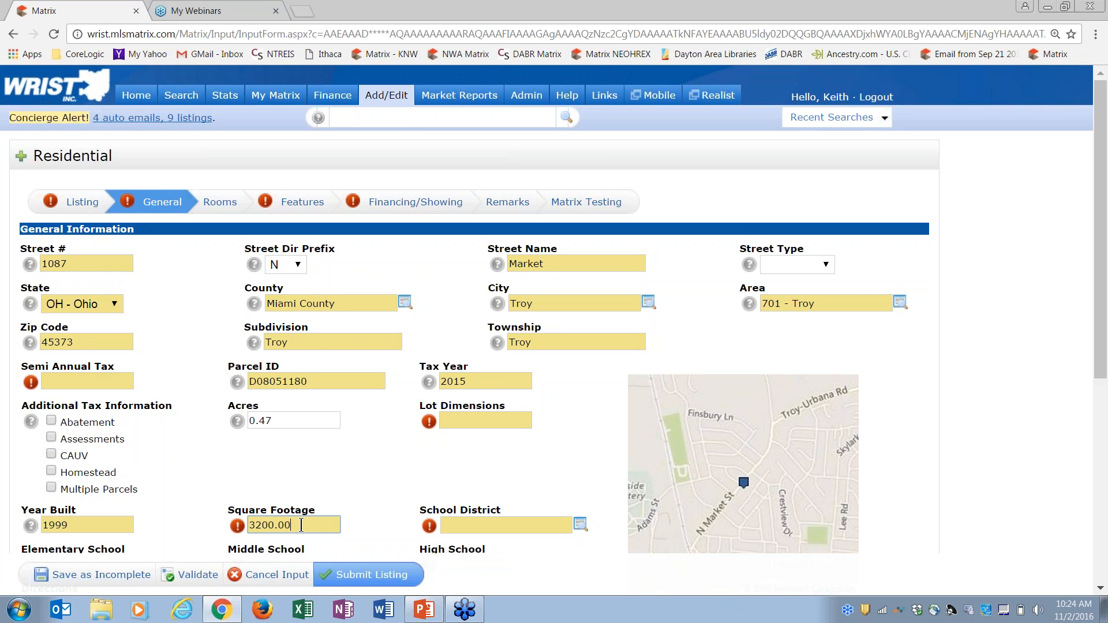
key("BackSpace")
key("BackSpace")
key("BackSpace")
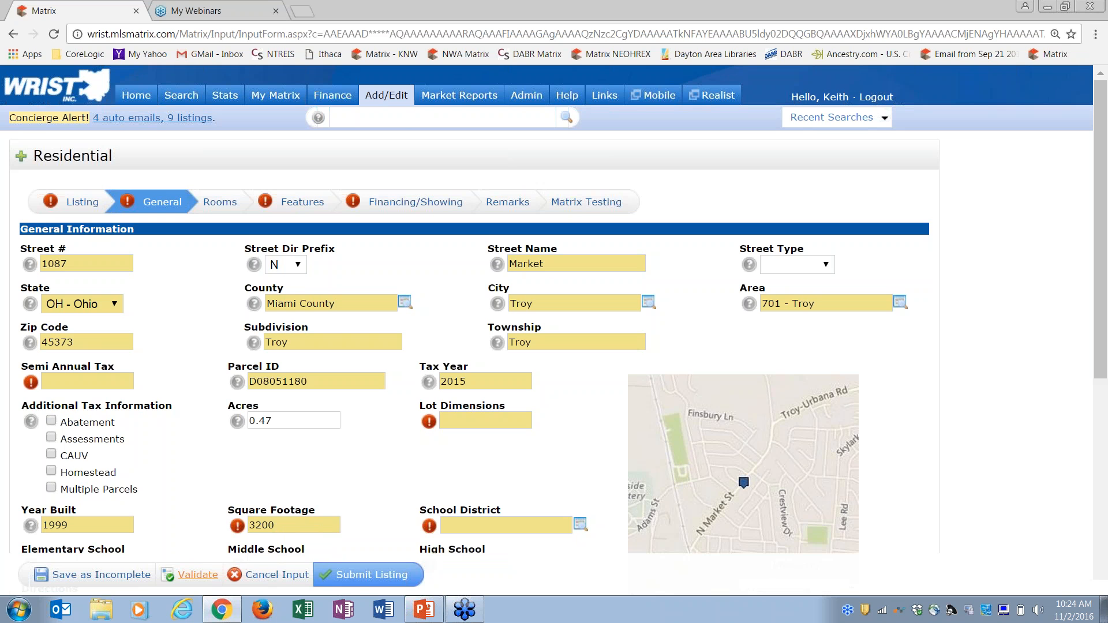
left_click(191, 576)
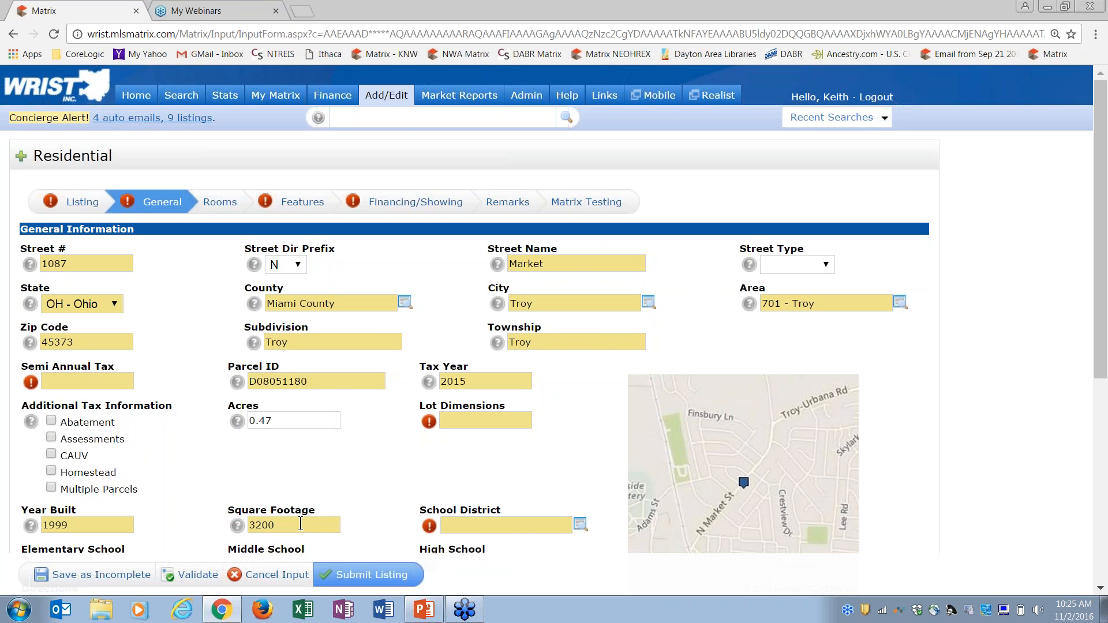
Enter Semi Annual Tax 1234 and Lot Dimensions 123x123, then validate
left_click(68, 381)
type("1234")
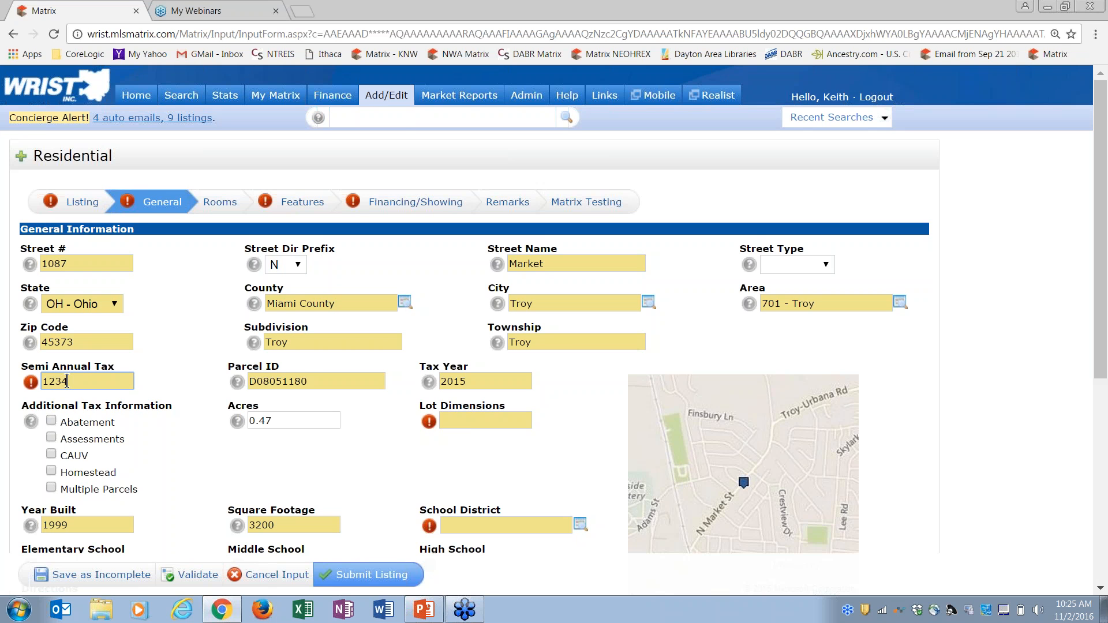
left_click(471, 423)
type("123x123")
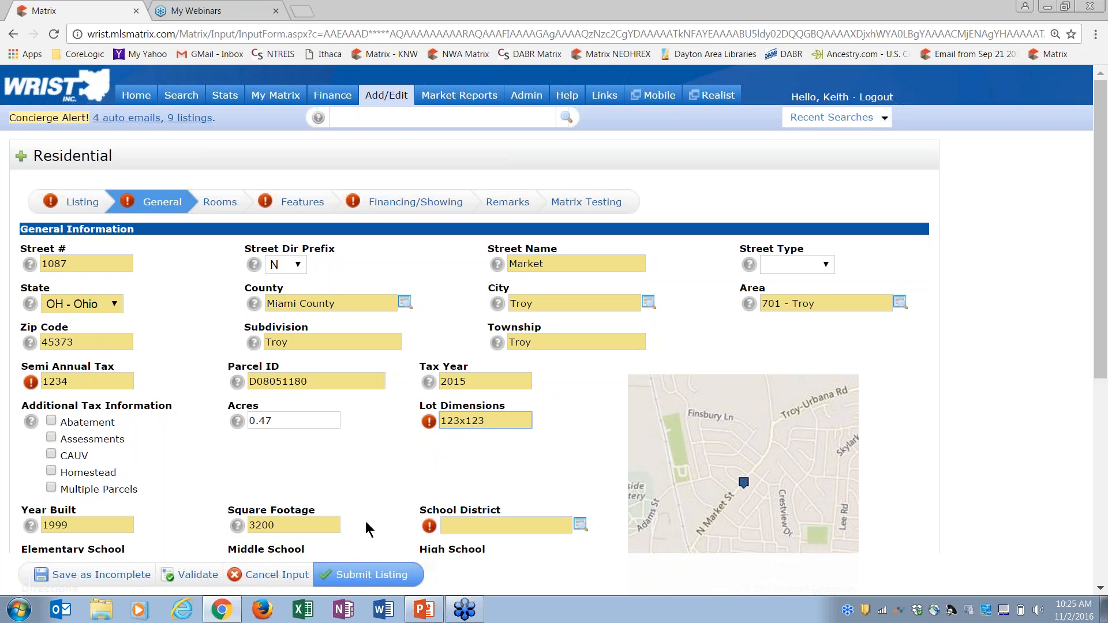
left_click(185, 575)
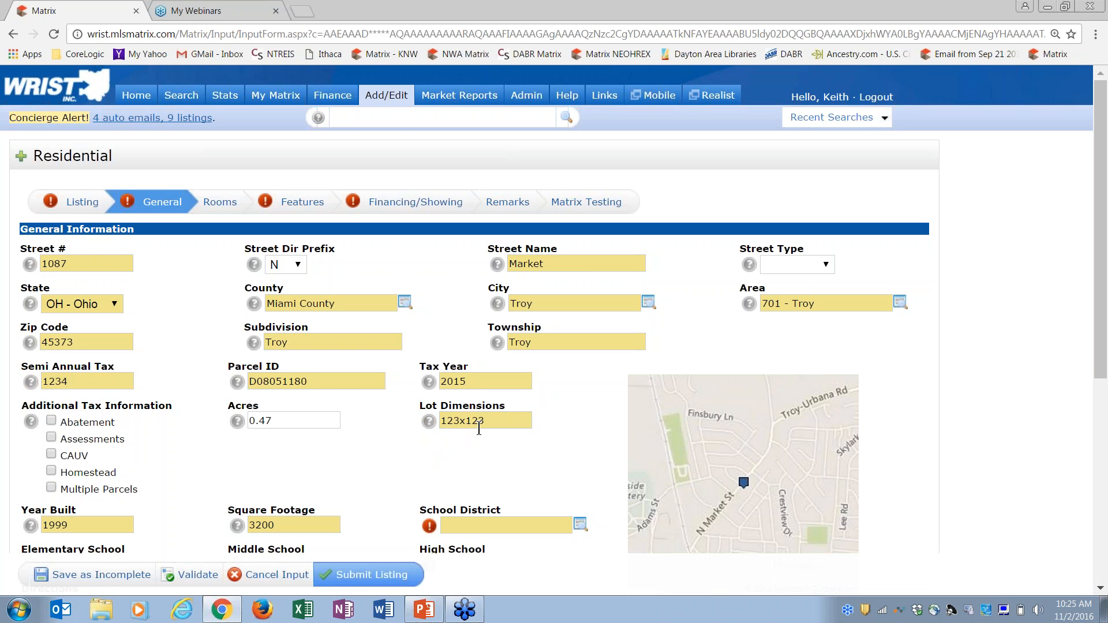
On the Listing tab, set List Price to 123456789 and validate
left_click(81, 202)
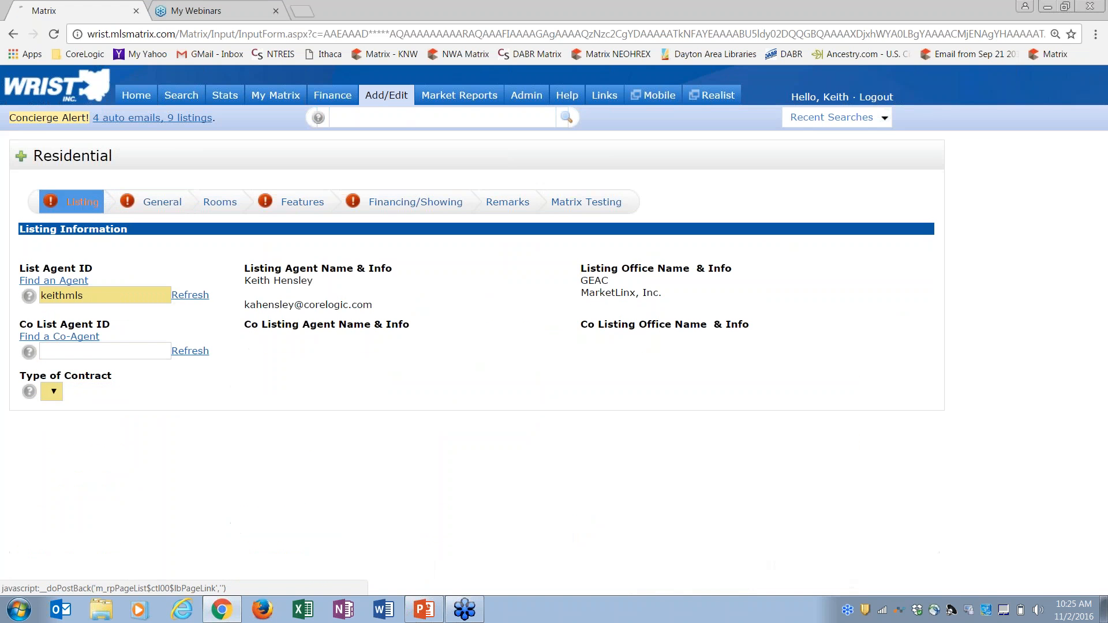
left_click(710, 393)
type("12345")
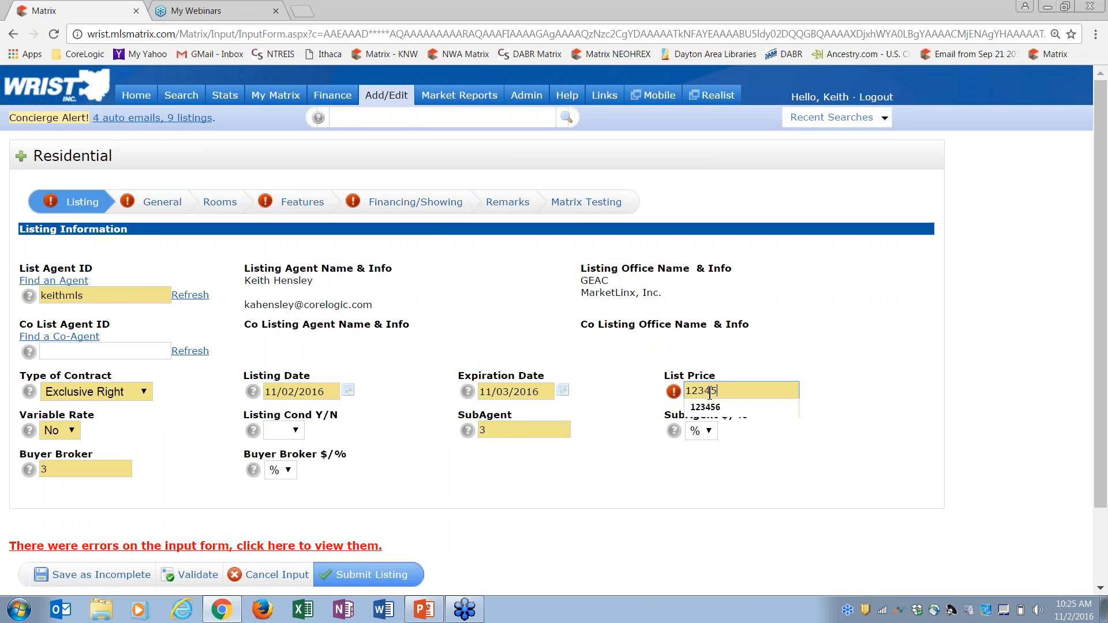
type("6789")
left_click(635, 468)
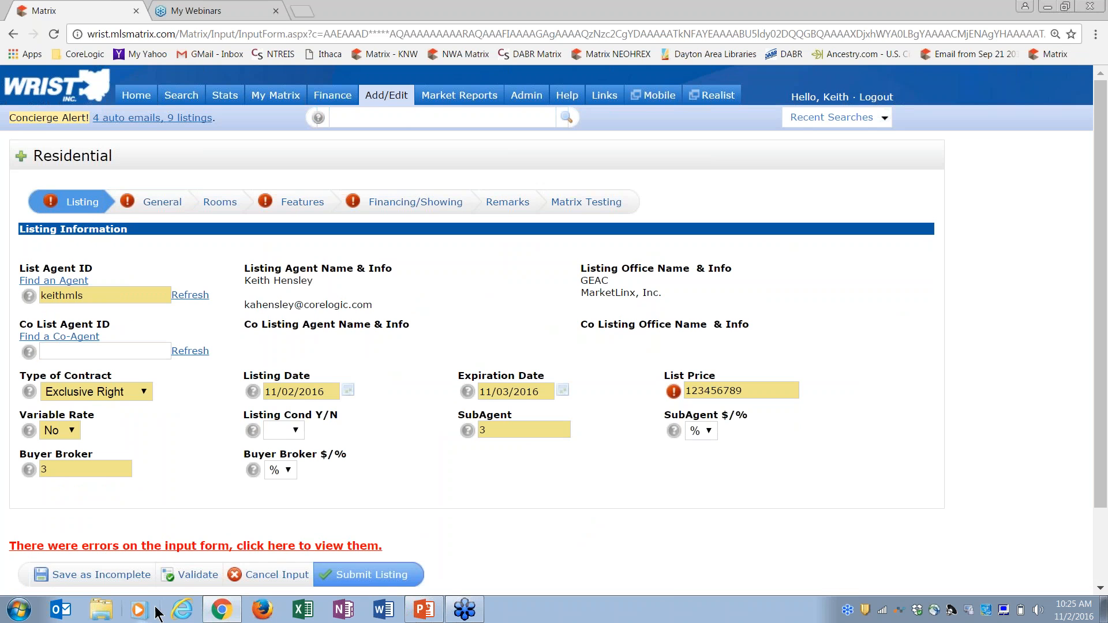
left_click(200, 575)
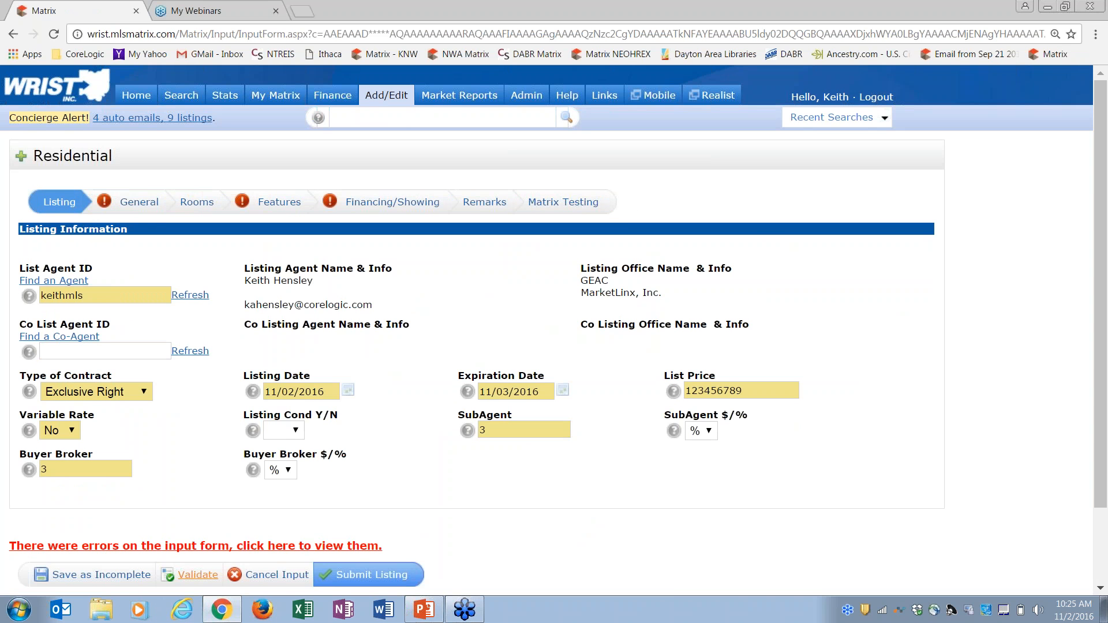
Open the Features section and scroll to the bottom of it
left_click(140, 202)
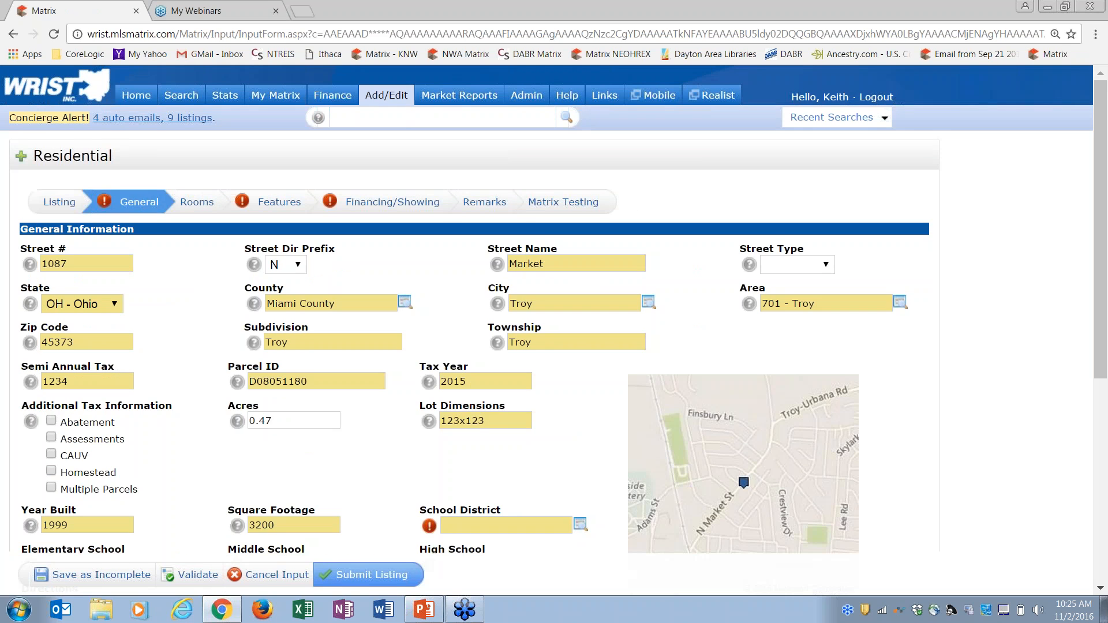
left_click(276, 203)
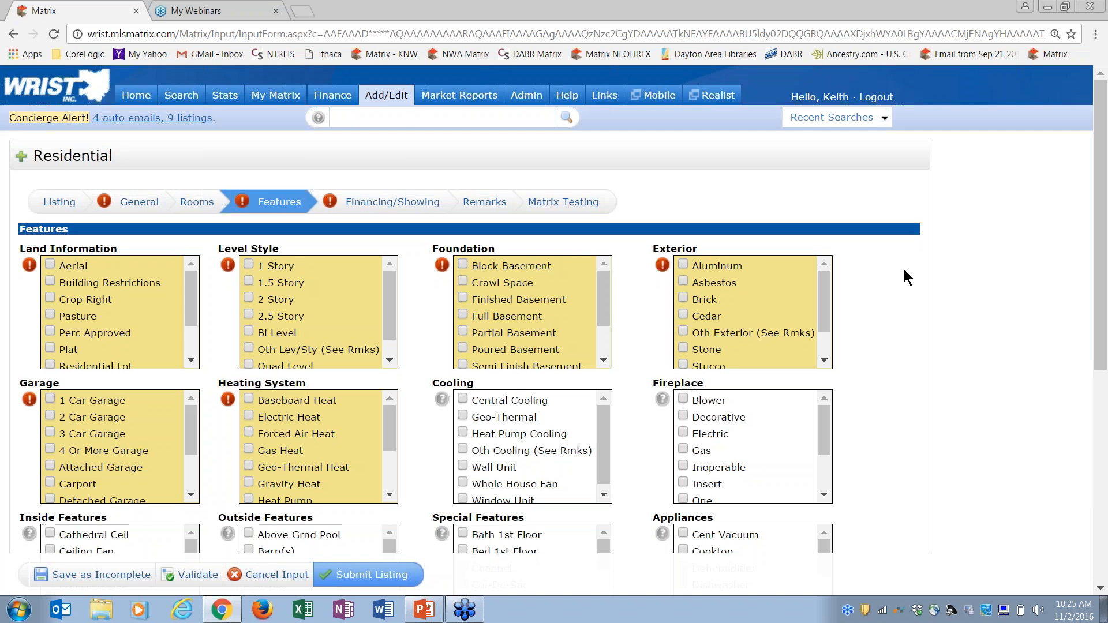
left_click_drag(1103, 289, 490, 493)
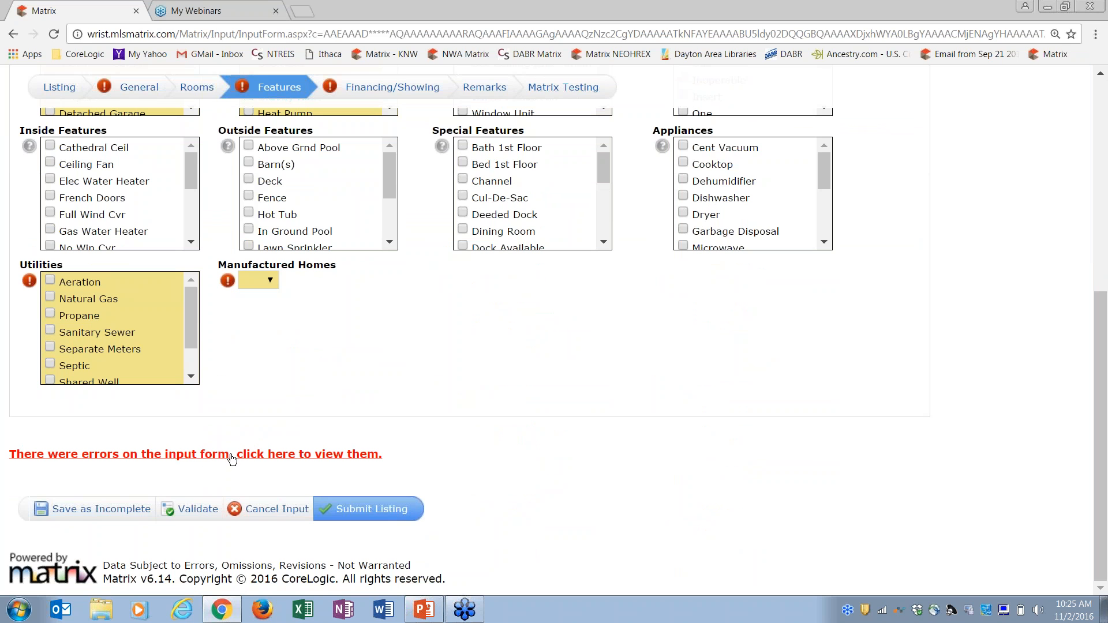
left_click(232, 459)
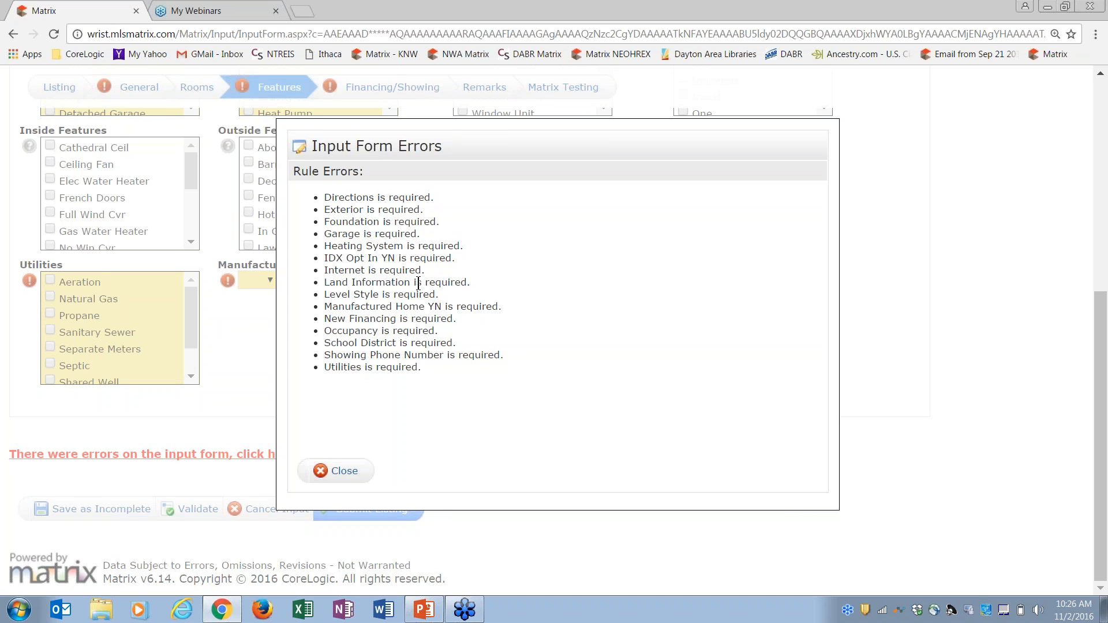
left_click(346, 472)
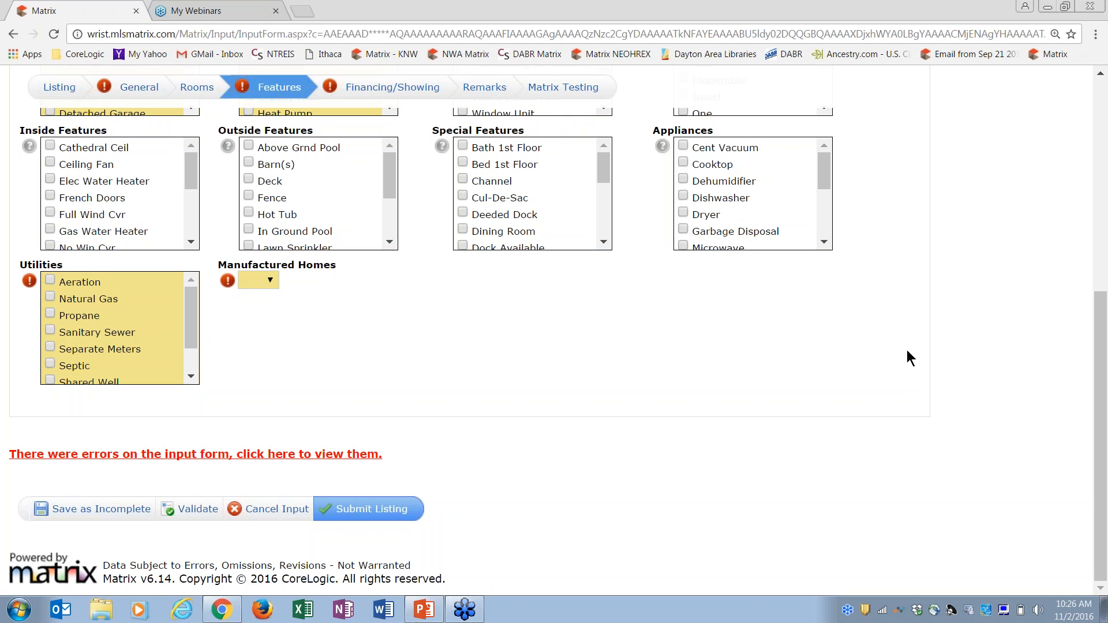
Tick Gas Heat, Crawl Space and Heat Pump Cooling, then go to Financing/Showing
left_click_drag(1104, 345, 1106, 152)
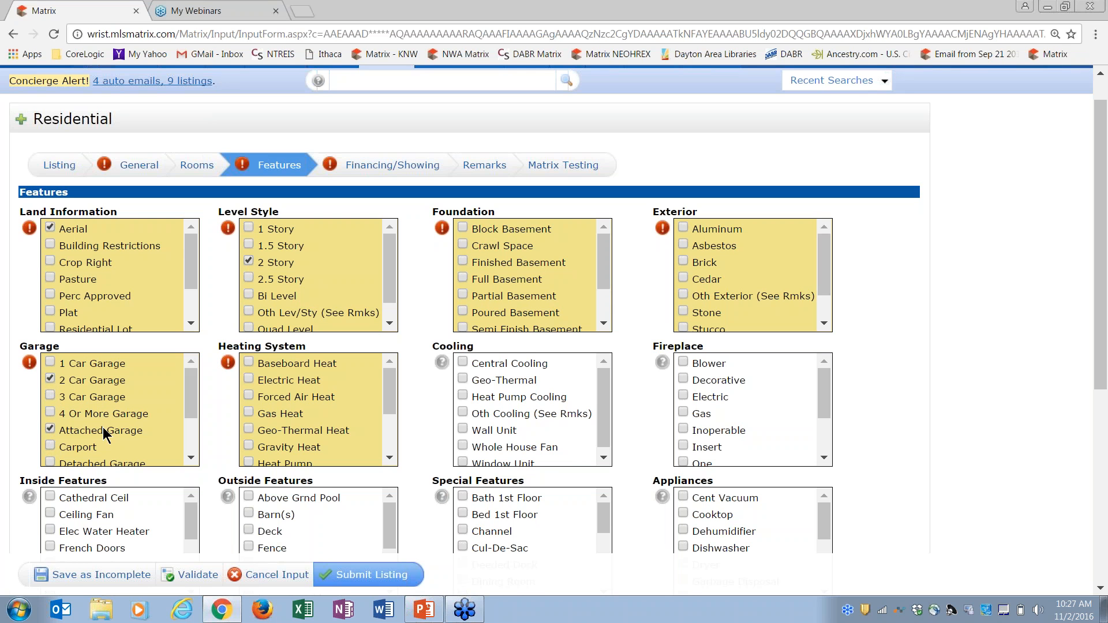
left_click(249, 413)
left_click(462, 244)
left_click(464, 396)
left_click(363, 167)
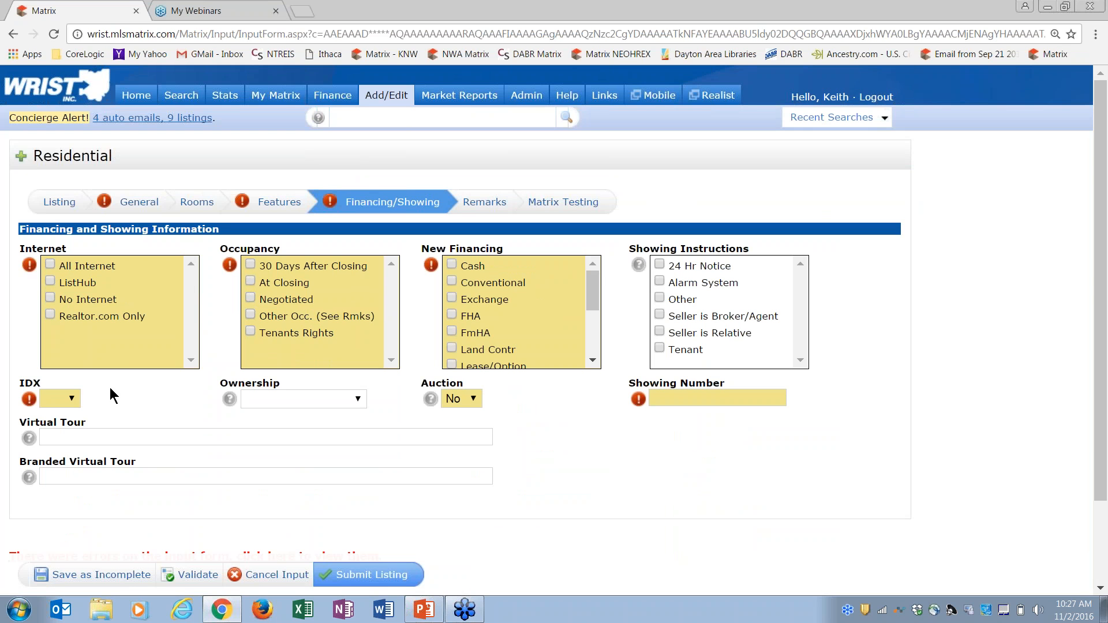
Set the IDX opt-in dropdown to Yes and validate to clear its required-field error
left_click(71, 399)
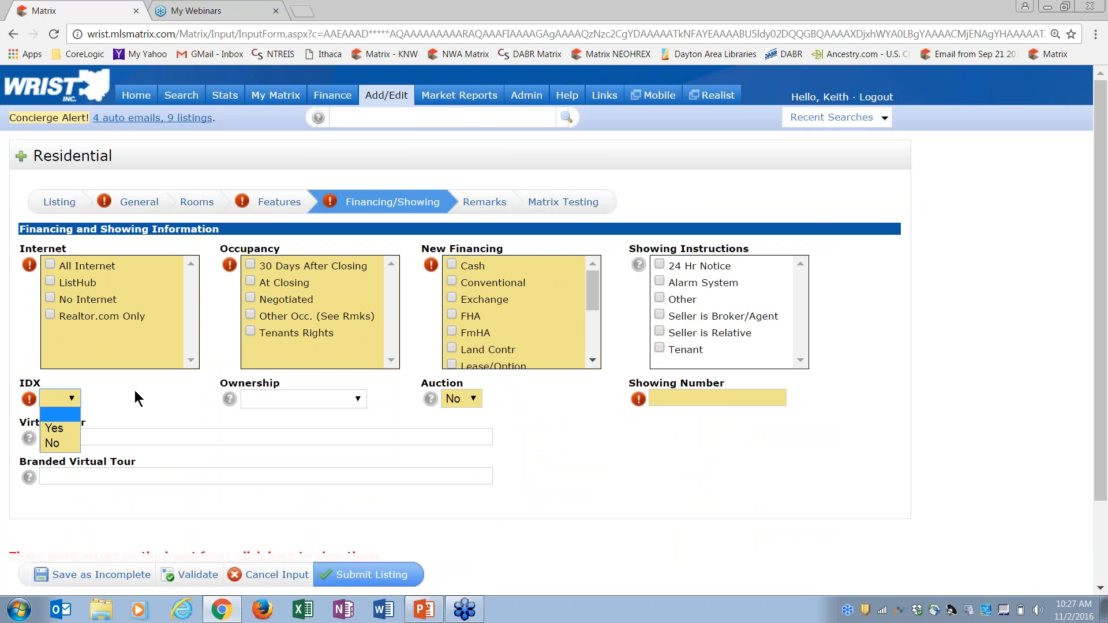
left_click(910, 348)
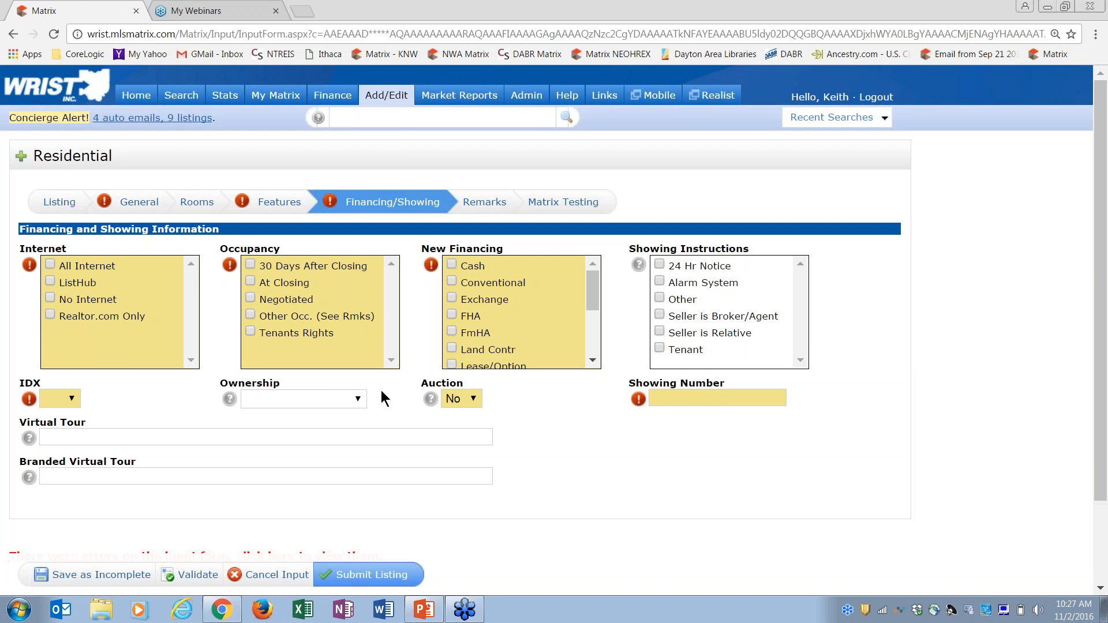
left_click(74, 398)
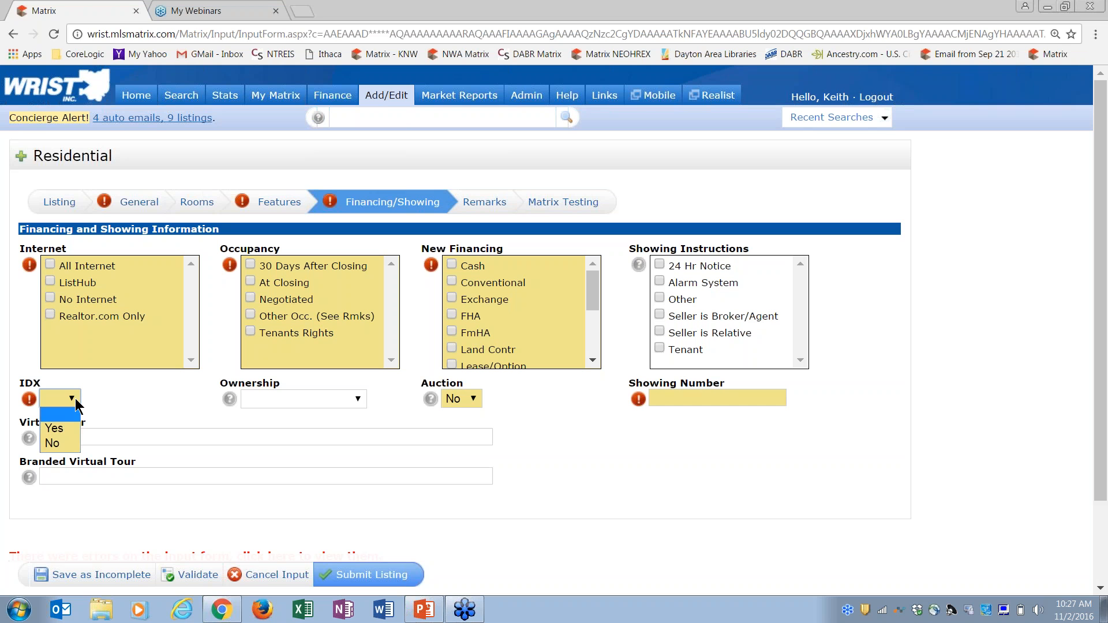
left_click(68, 434)
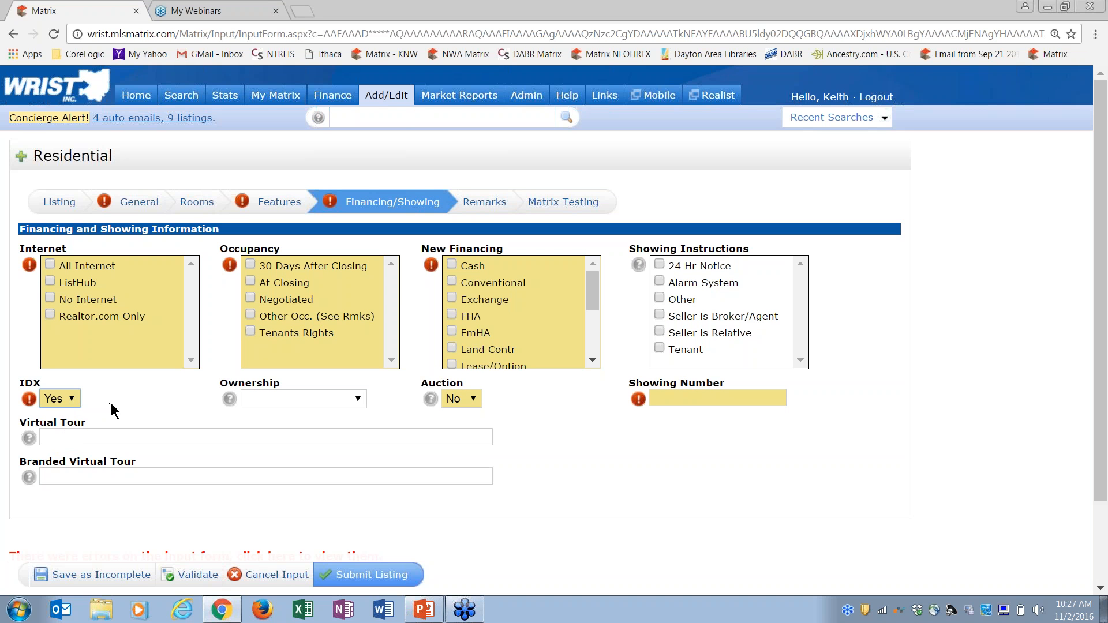
left_click(72, 404)
left_click(64, 413)
left_click(58, 399)
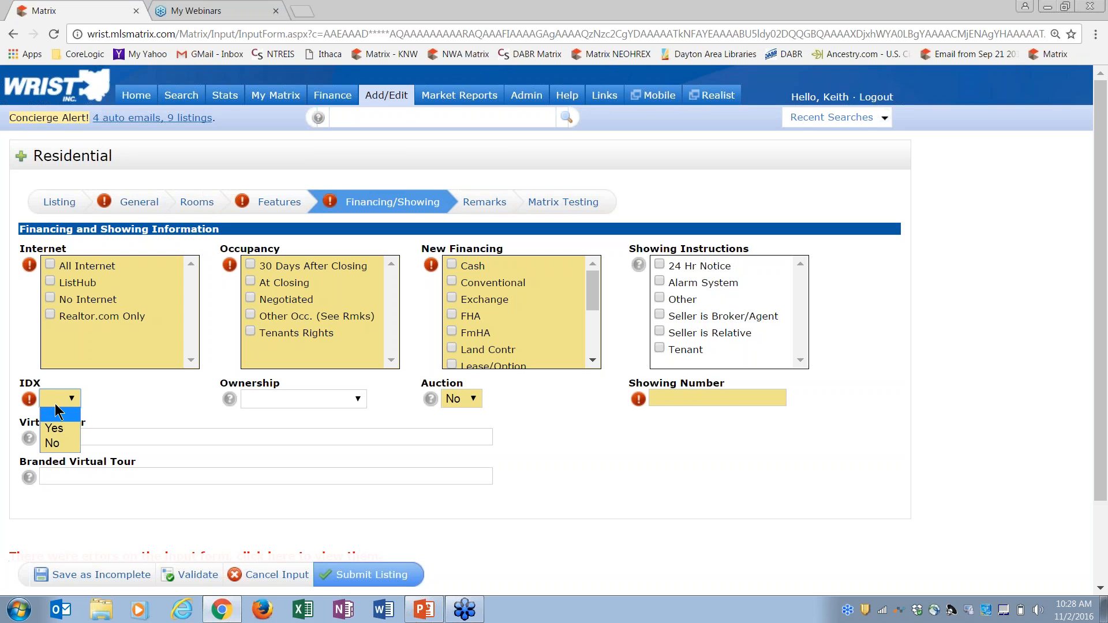
left_click(52, 430)
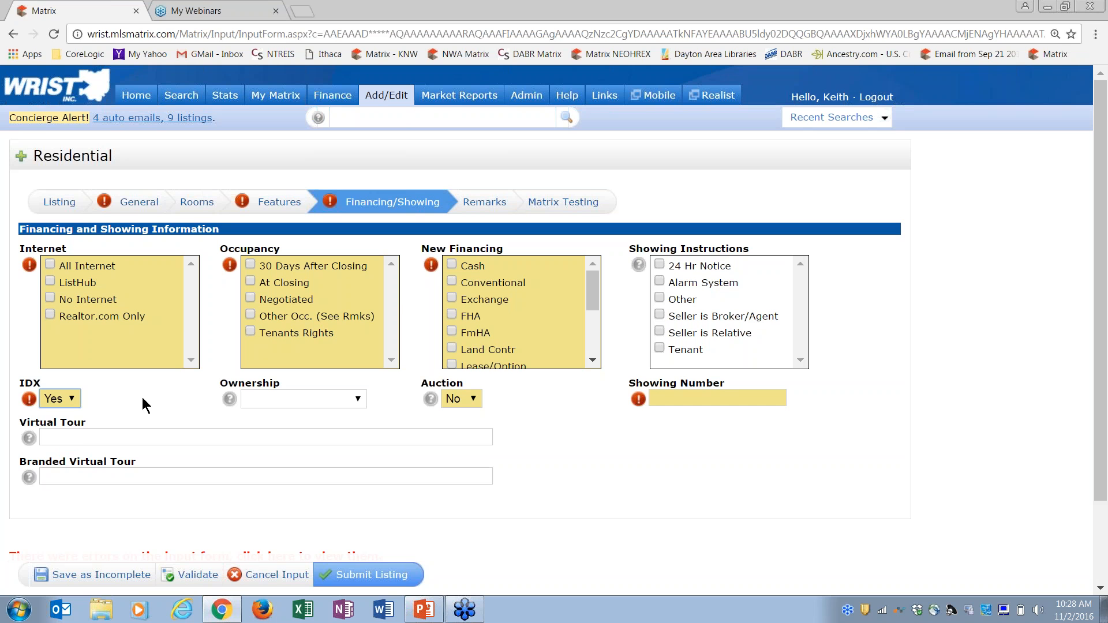
left_click(193, 575)
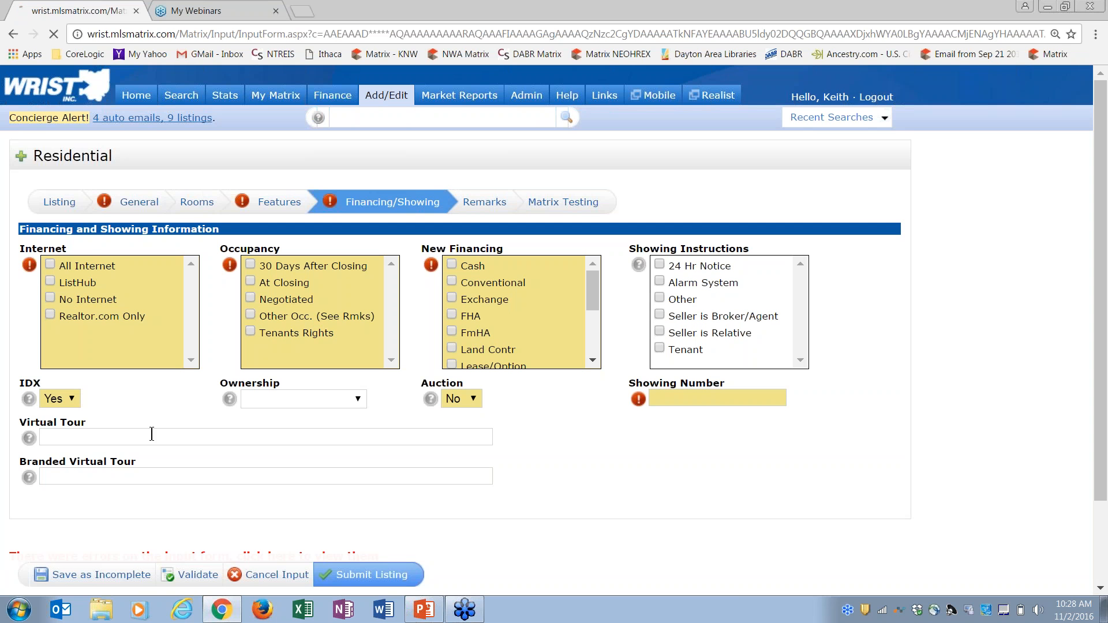
mouse_move(31, 399)
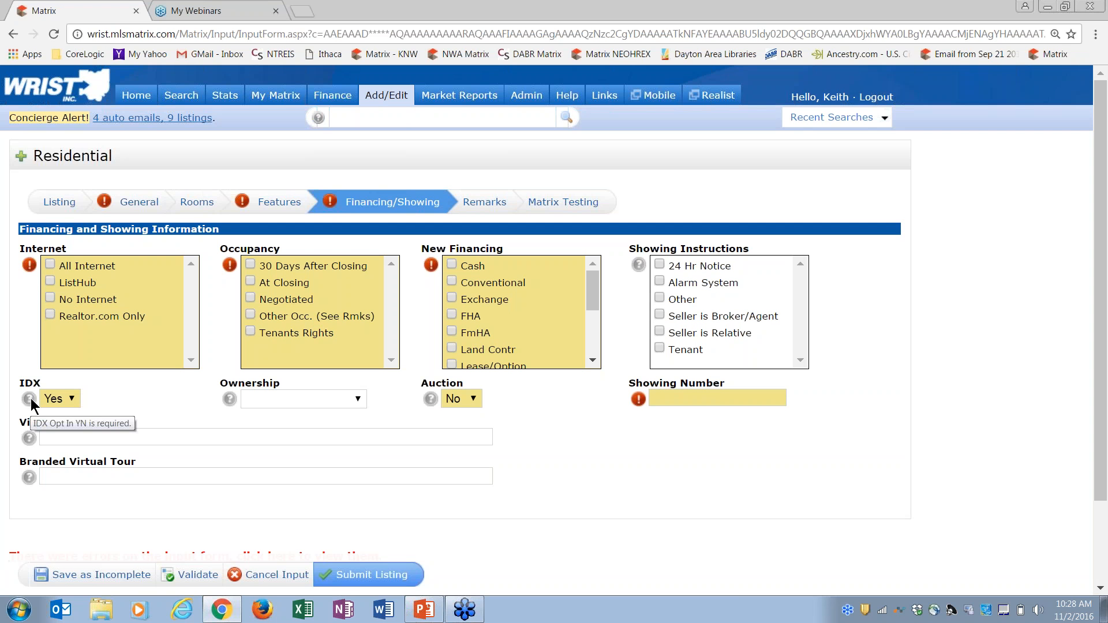
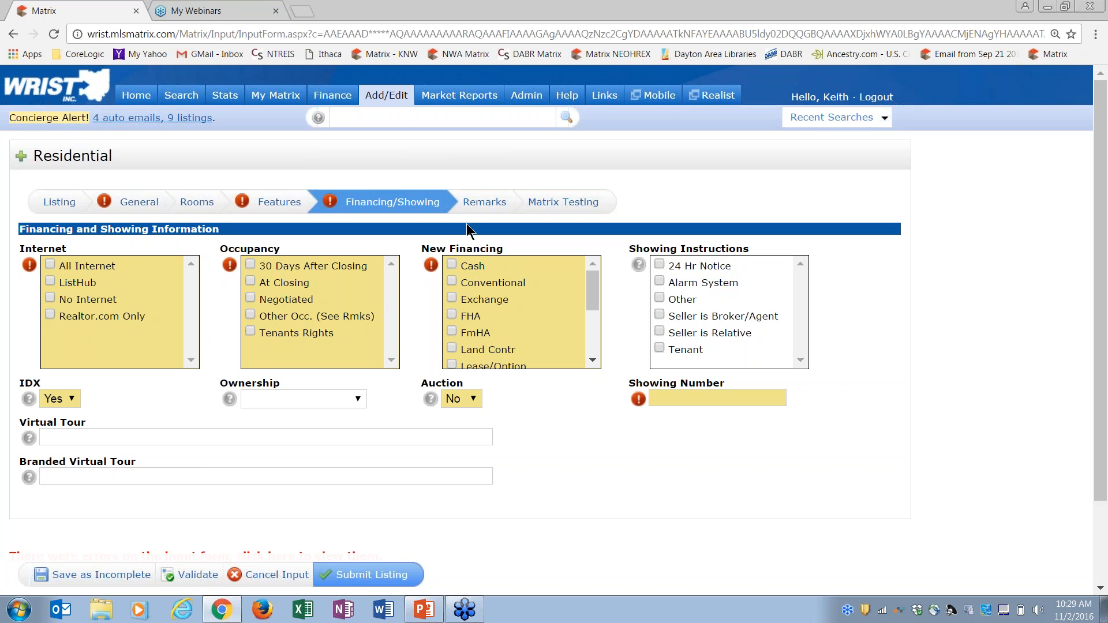
Enter 'This is a niice house' in Public Remarks and correct 'niice' to 'nice' using spellcheck
left_click(484, 201)
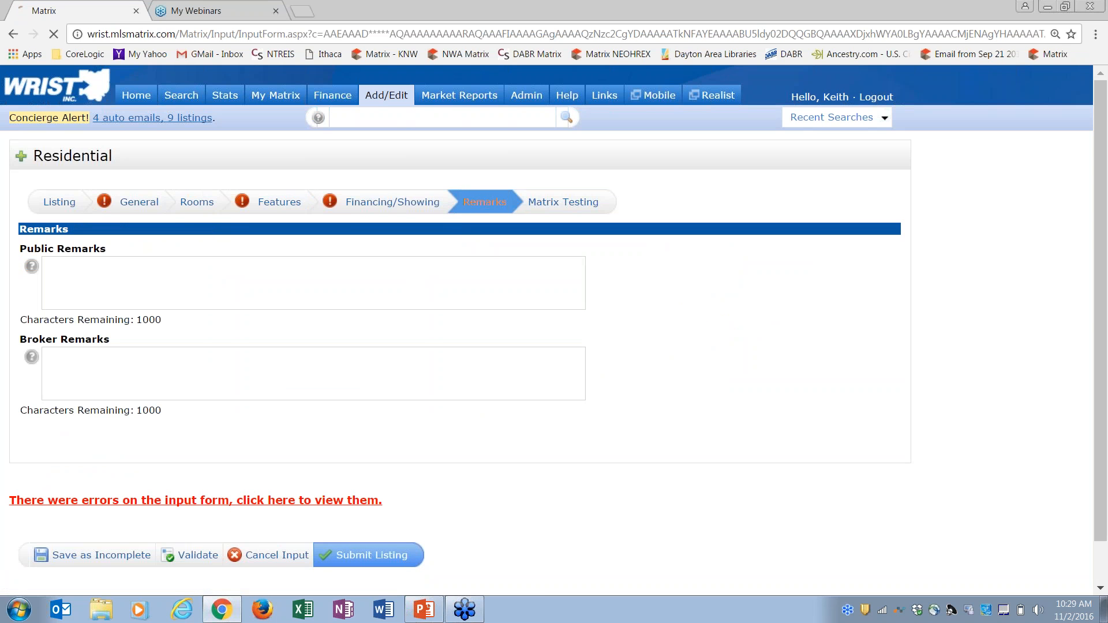
left_click(119, 268)
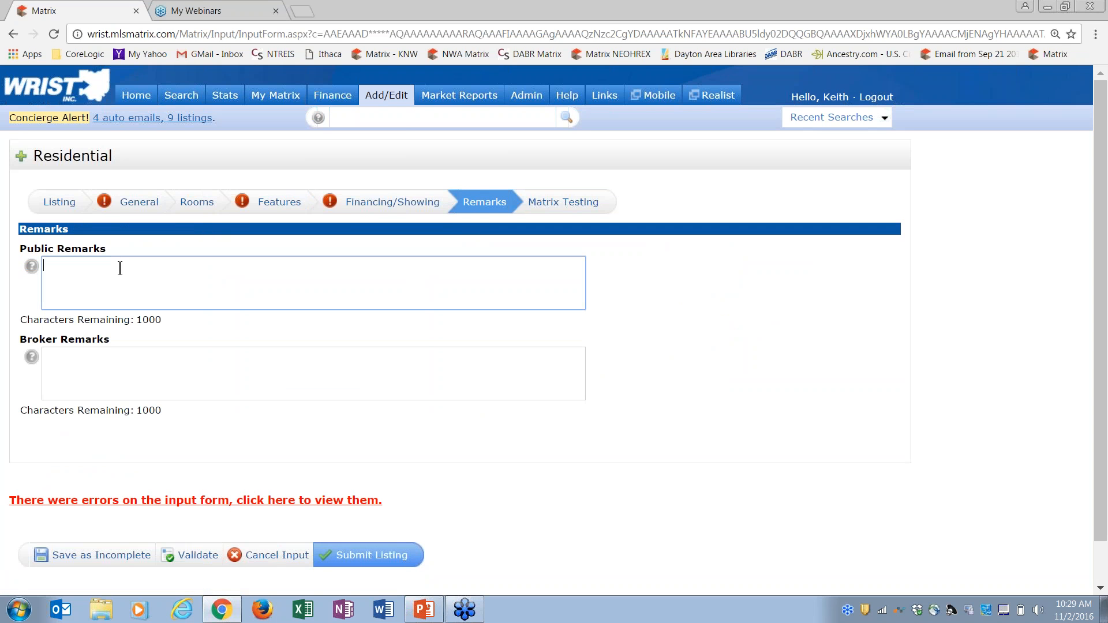
type("This is a niice house")
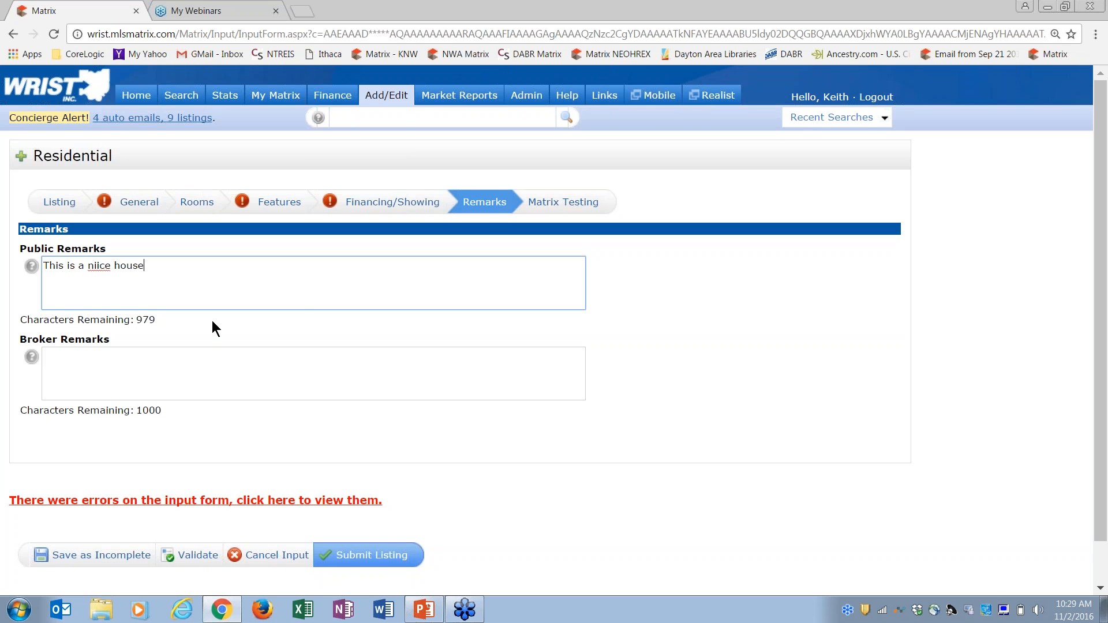
left_click(95, 270)
right_click(97, 266)
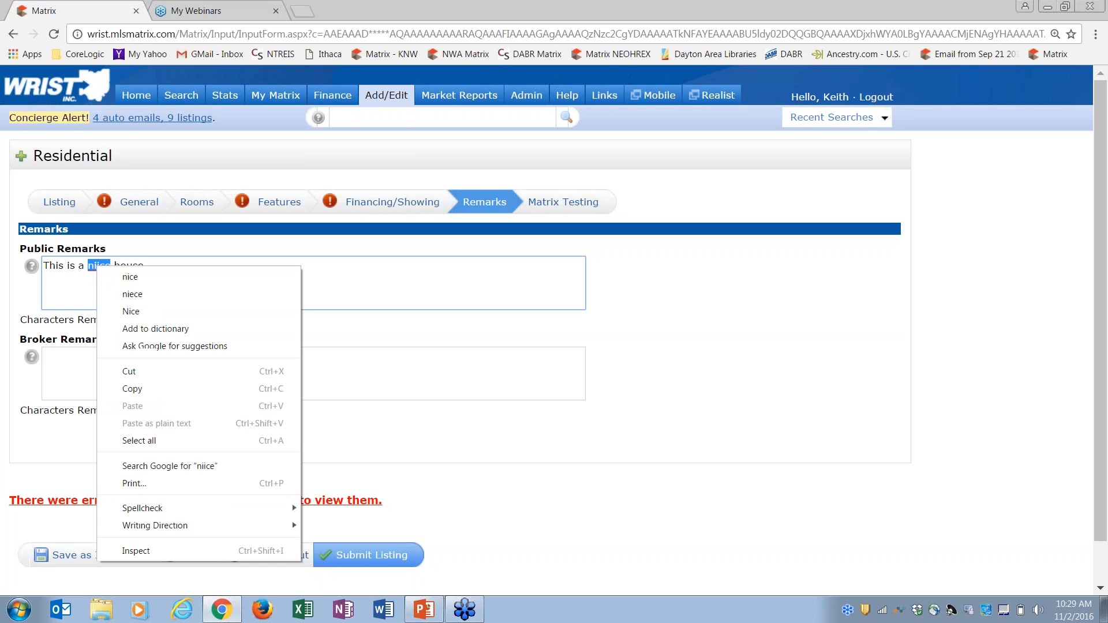
left_click(136, 279)
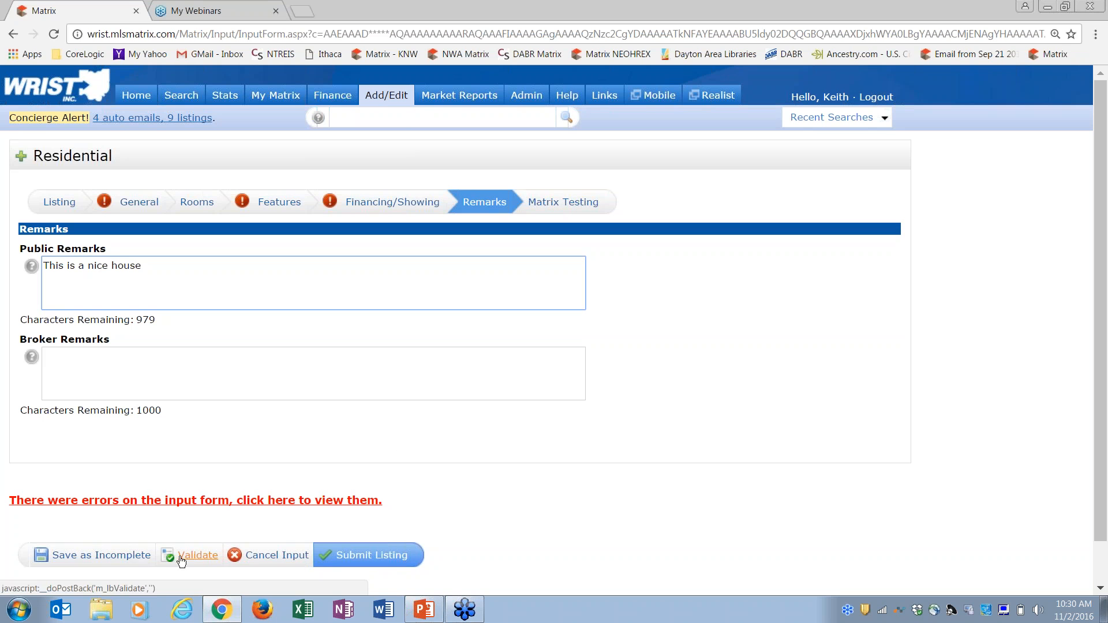
Save listing 4037 as incomplete and go to its Add / Edit Photos page
left_click(101, 556)
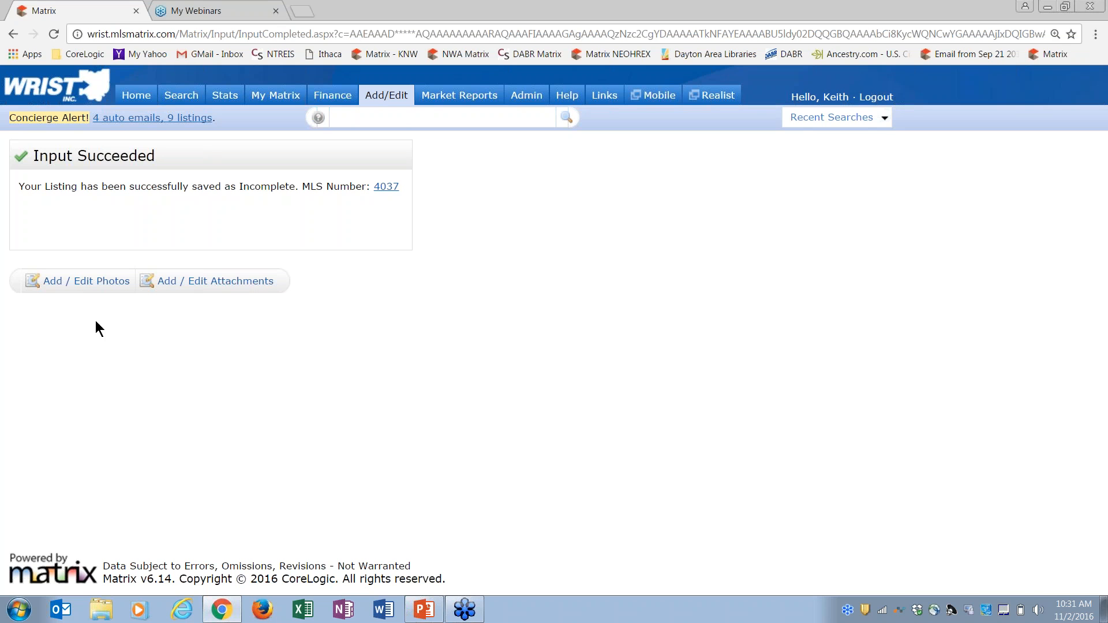
left_click(77, 288)
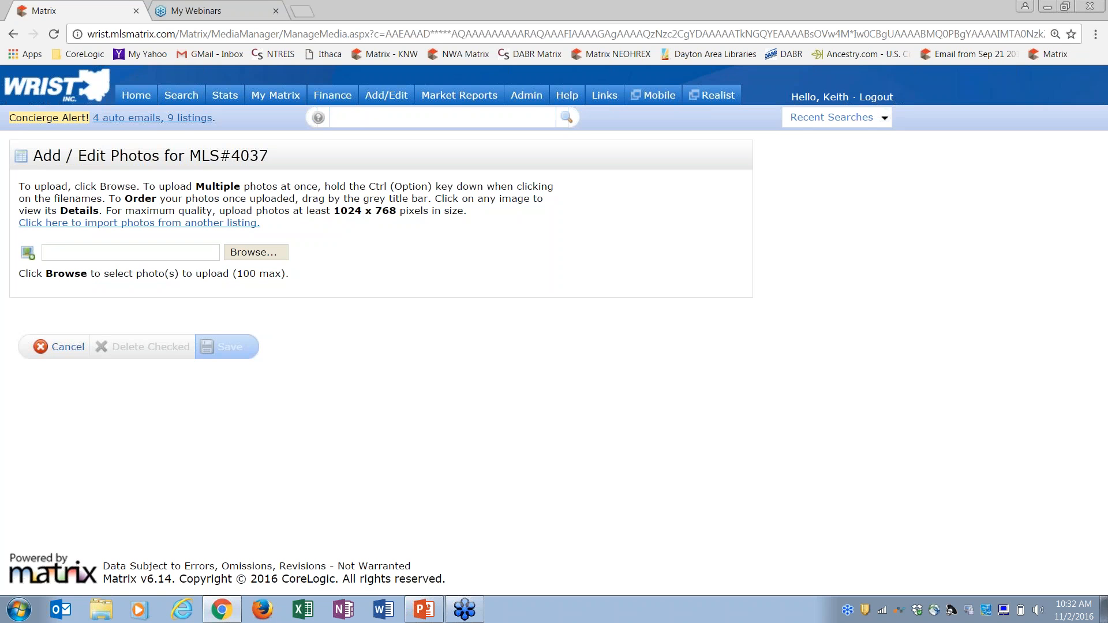
Browse to the Pictures > My House folder to pick photos for upload
left_click(257, 254)
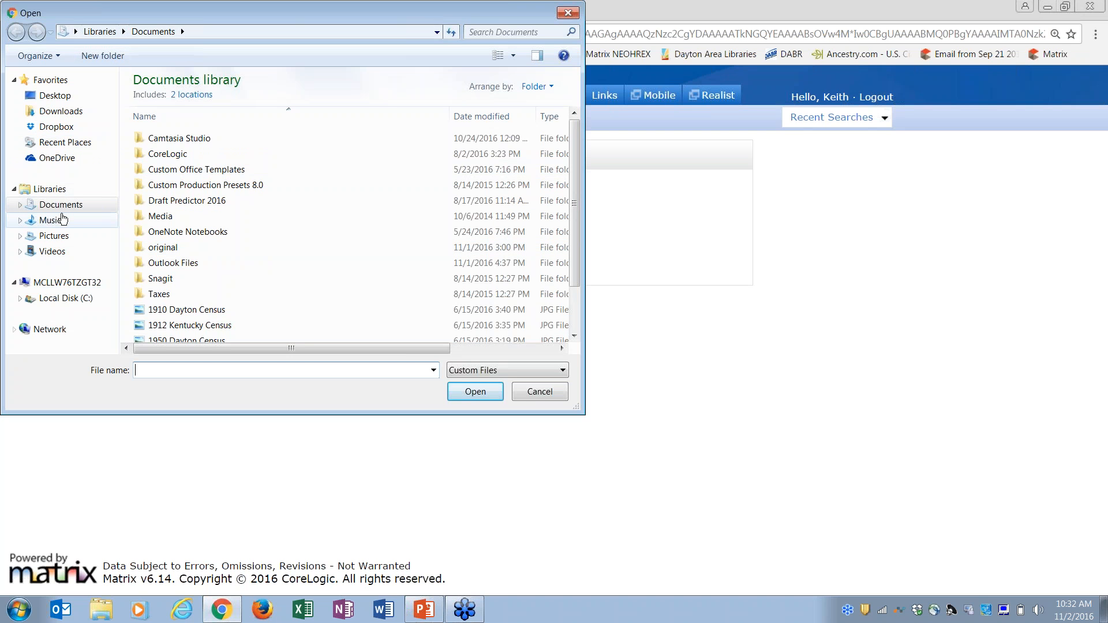
left_click(58, 239)
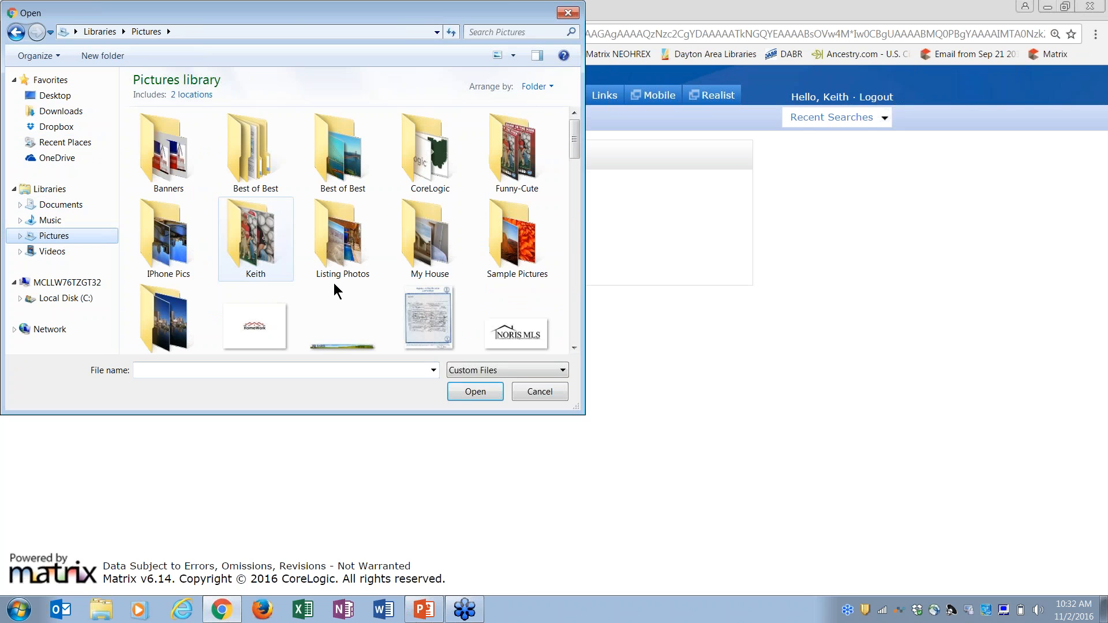
double_click(412, 251)
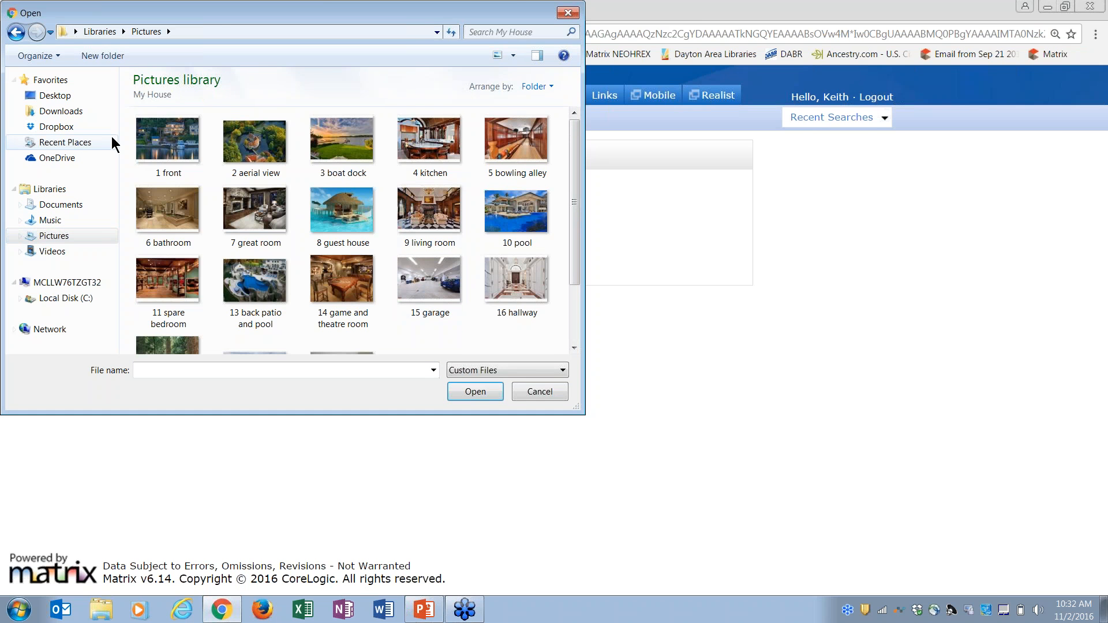
Select every My House photo, from 1 front through 16, and upload them to the listing
left_click(150, 144)
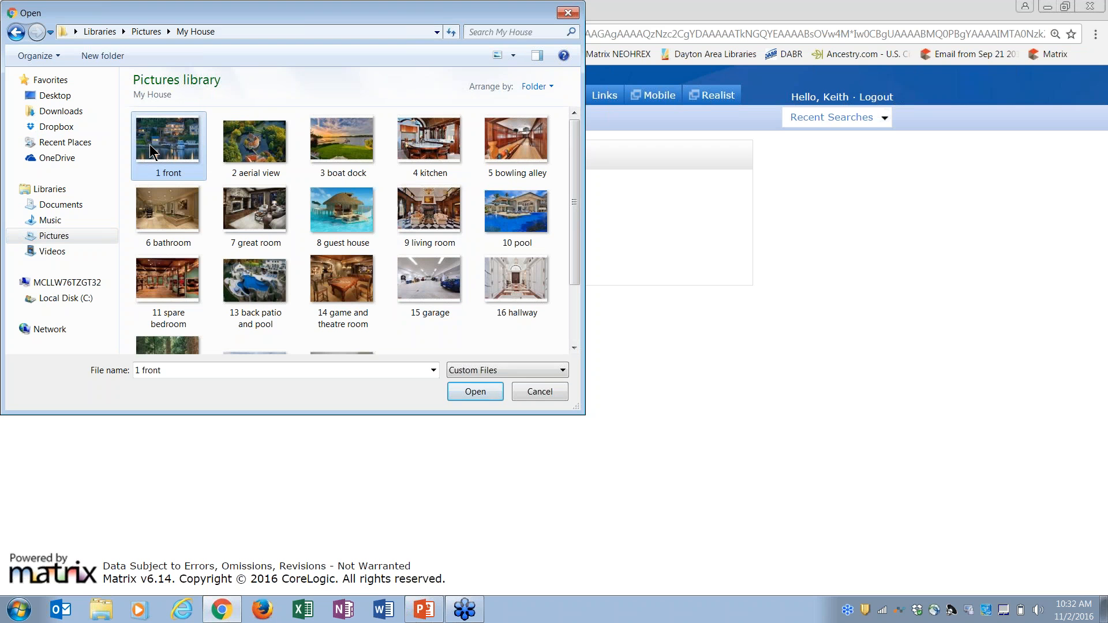
left_click(250, 153, "ctrl")
left_click(342, 146, "ctrl")
left_click(427, 146, "ctrl")
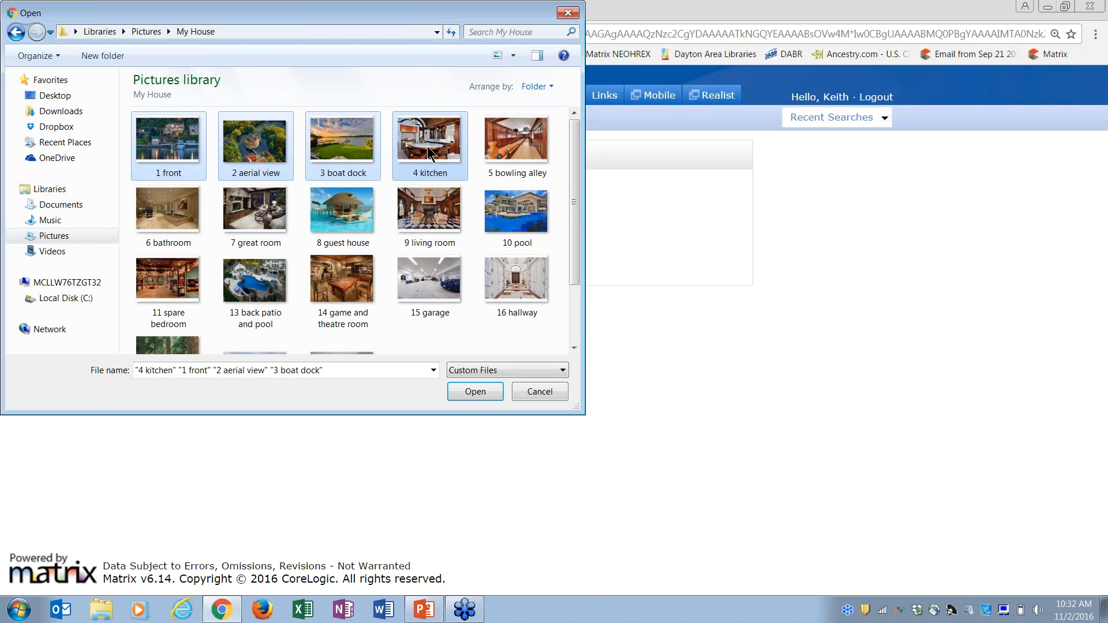
left_click(504, 153, "ctrl")
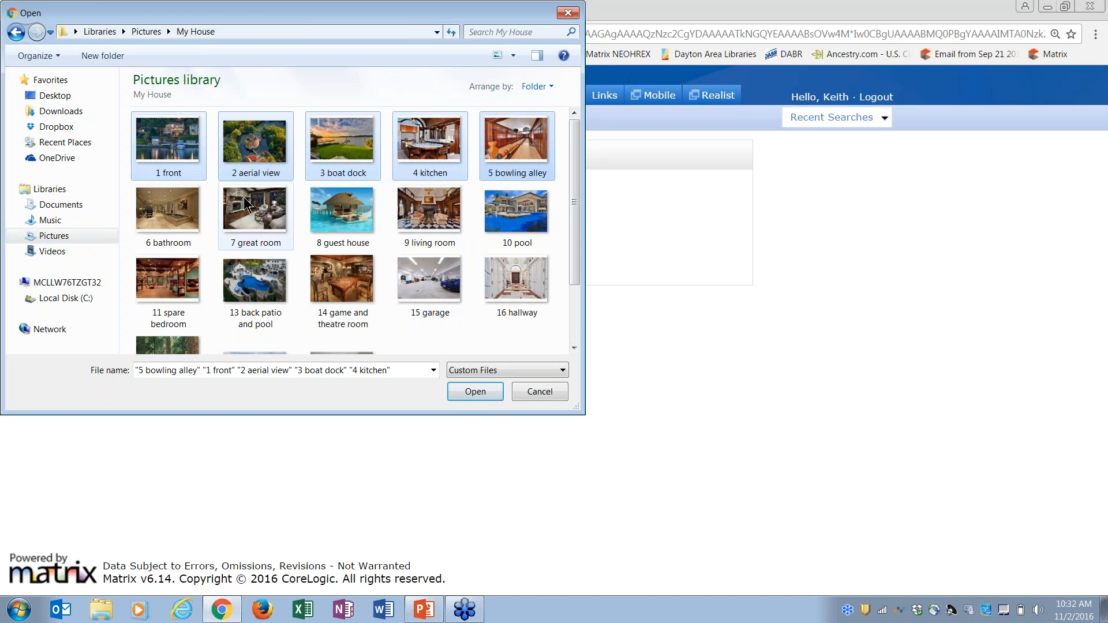
left_click(515, 285, "shift")
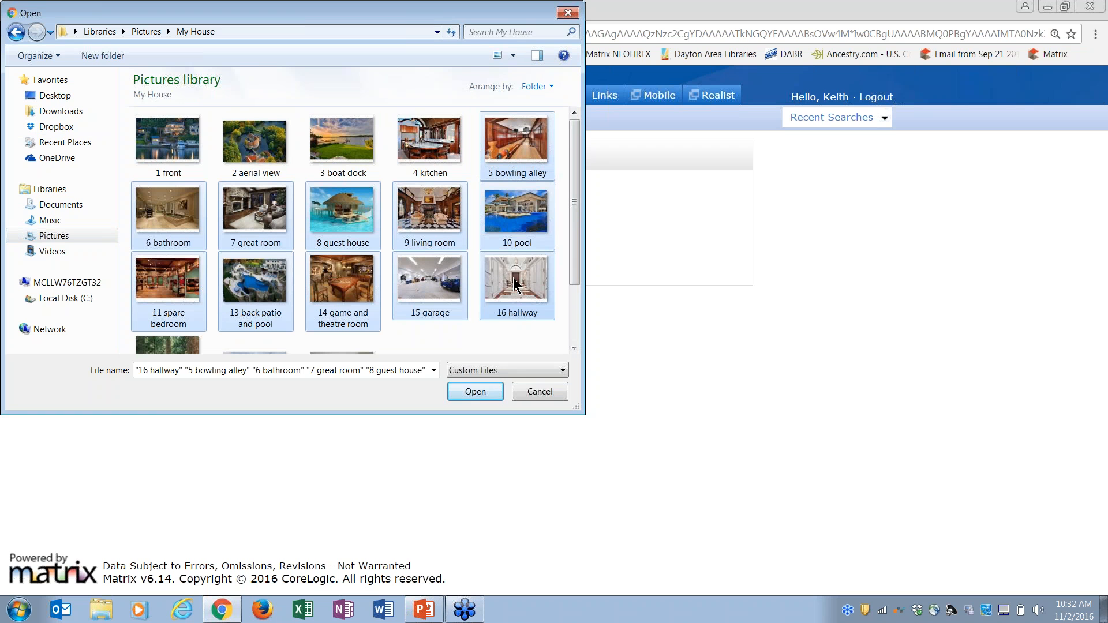
left_click(429, 141, "ctrl")
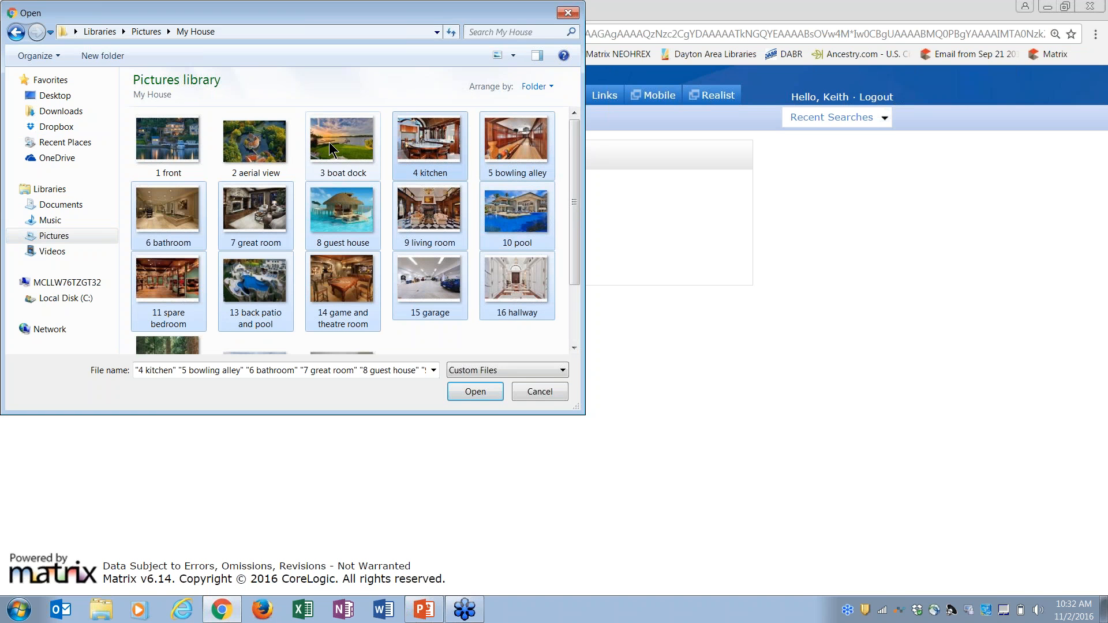
left_click(329, 142, "ctrl")
left_click(265, 147, "ctrl")
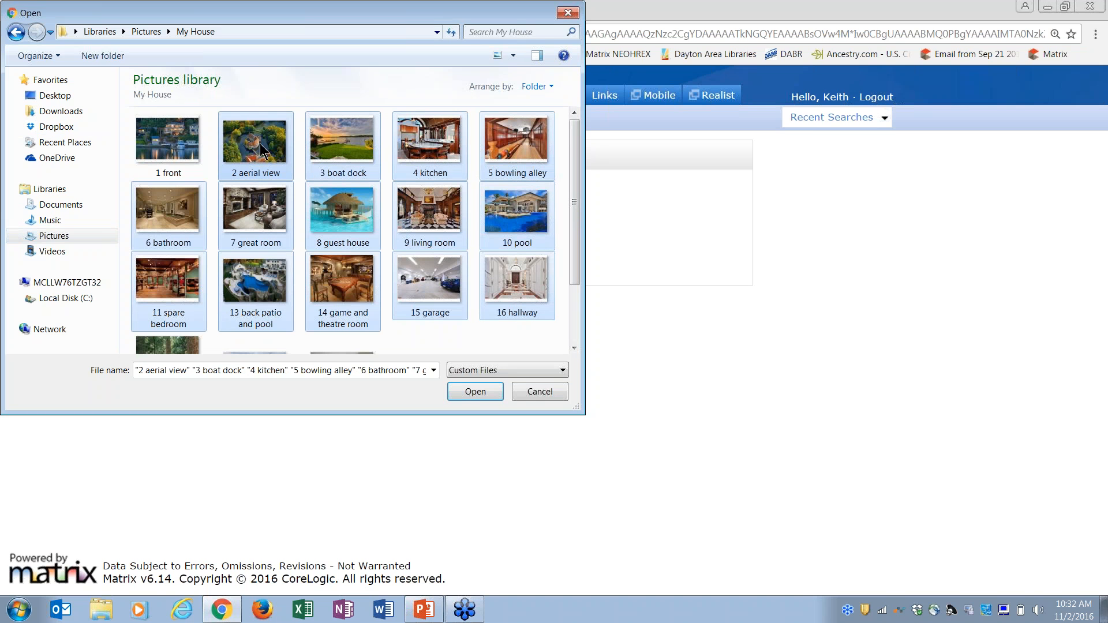
left_click(185, 147, "ctrl")
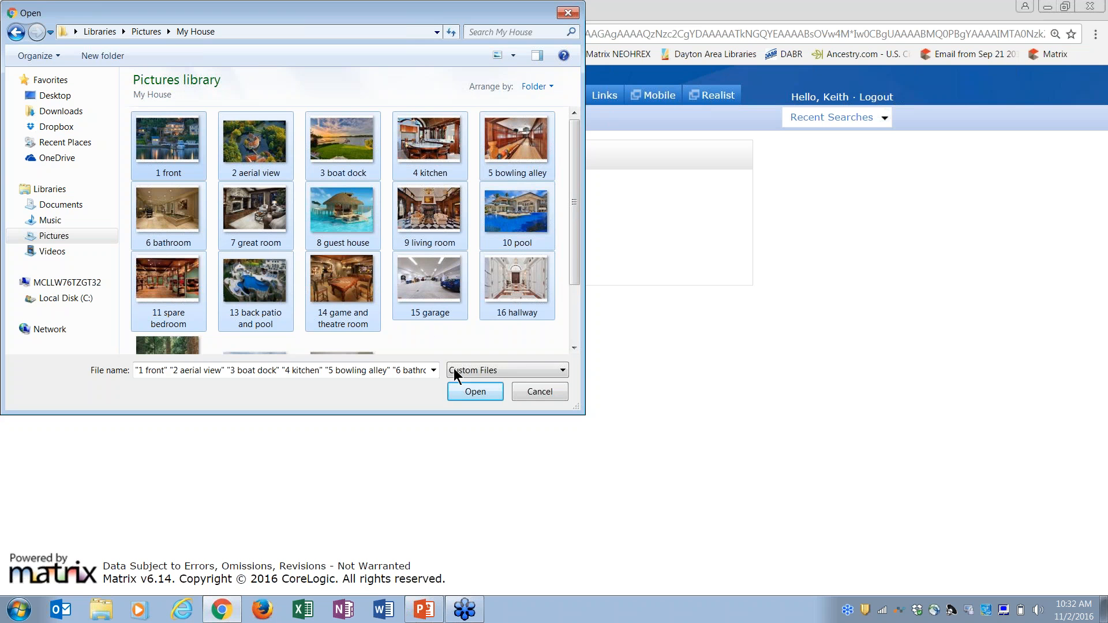
left_click(470, 391)
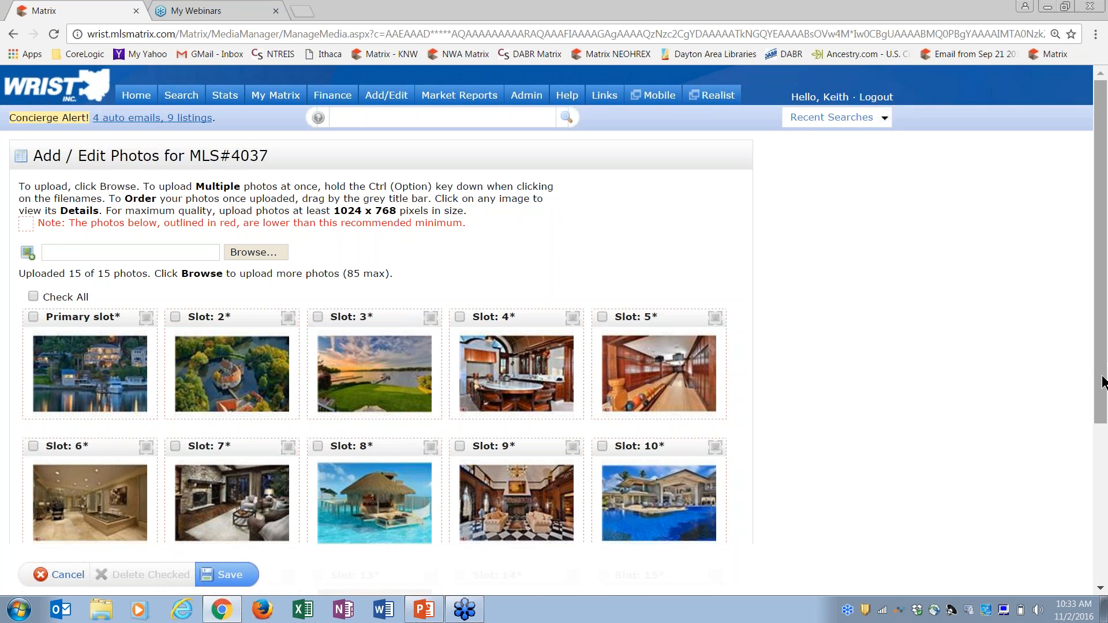
Reorder photos so aerial view is in slot 2, bowling alley in slot 4 and kitchen in slot 5
left_click_drag(1102, 385, 1103, 494)
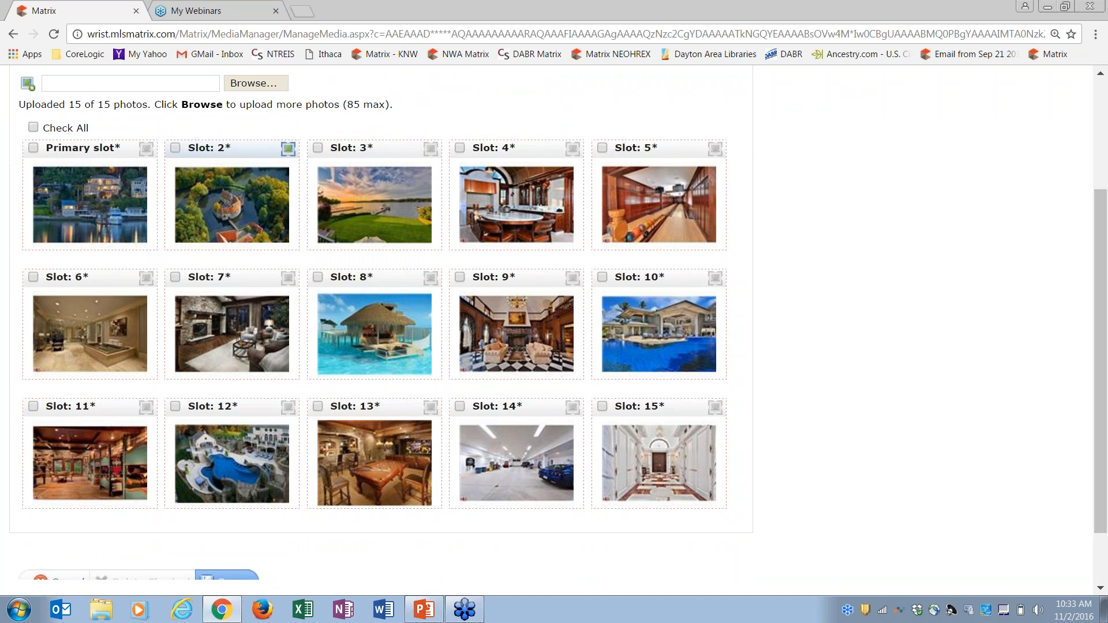
left_click_drag(241, 153, 303, 146)
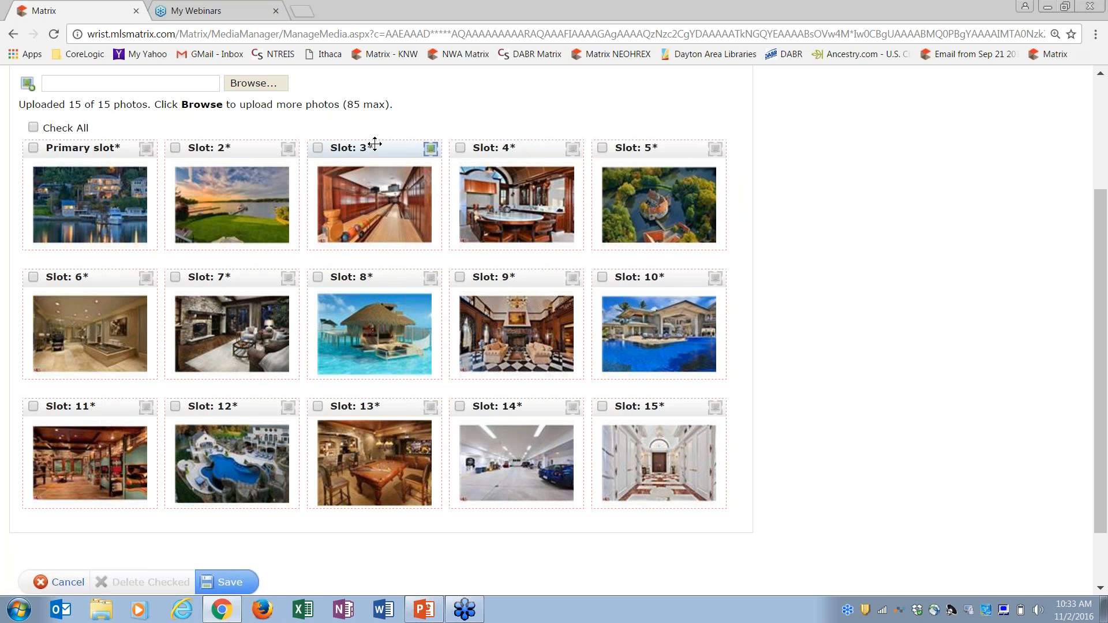
left_click_drag(594, 156, 175, 144)
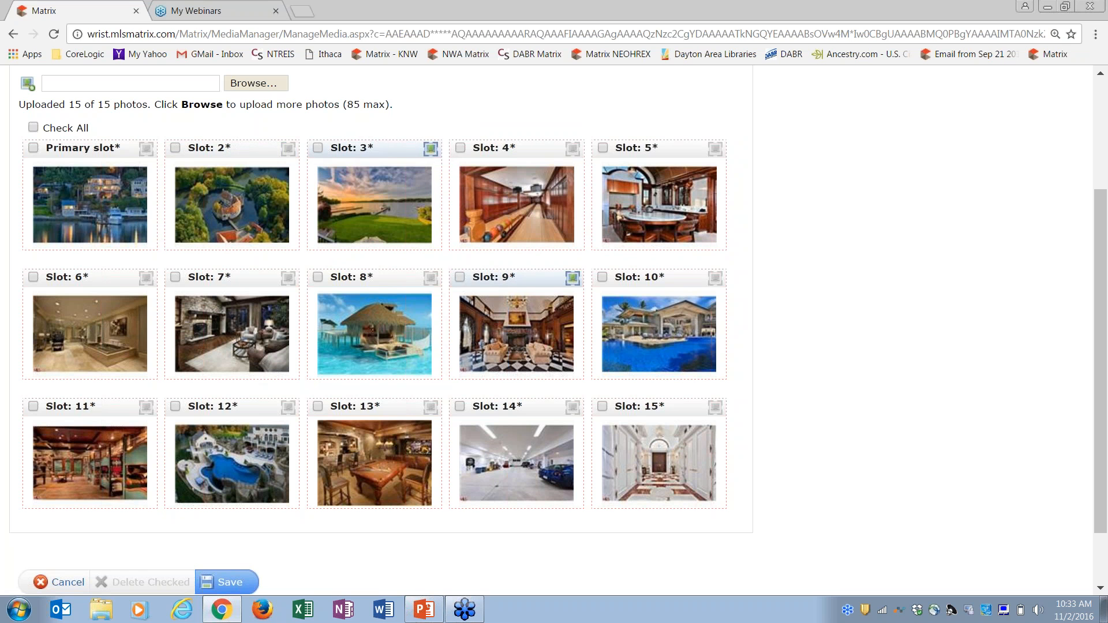
Check the photos in slots 12–15 and delete them, leaving 11 photos on MLS#4037
left_click(318, 406)
left_click(175, 406)
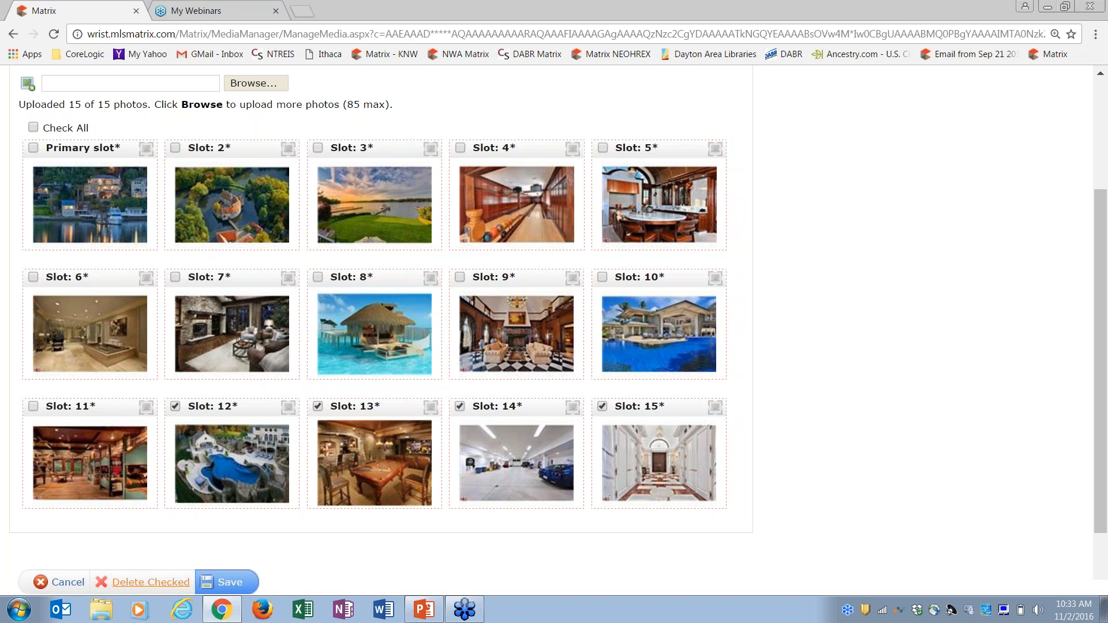
left_click(151, 585)
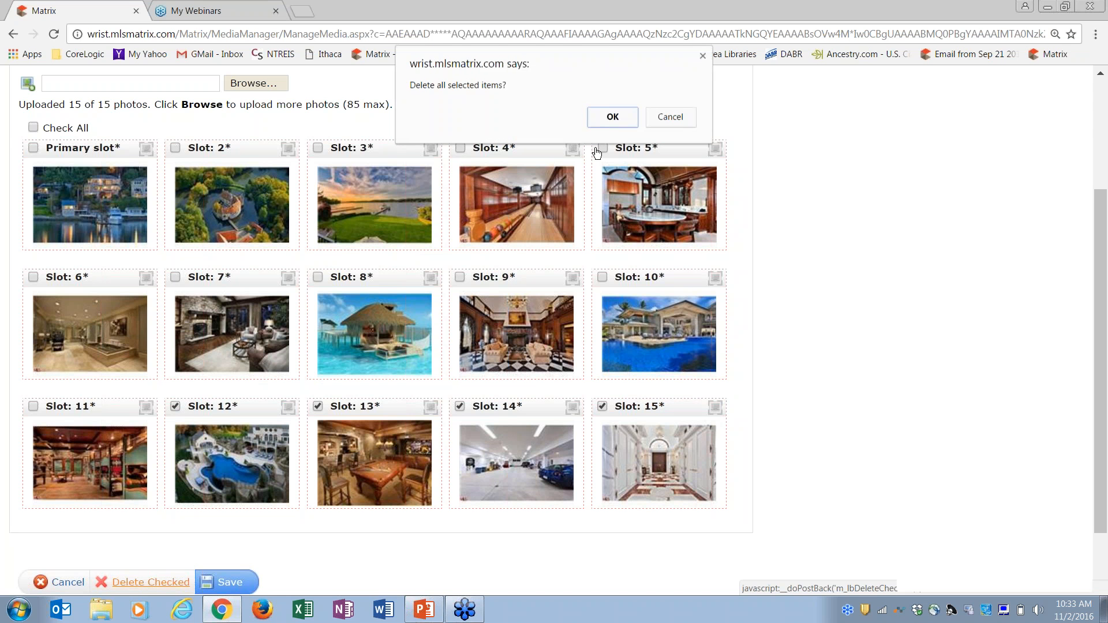
left_click(610, 119)
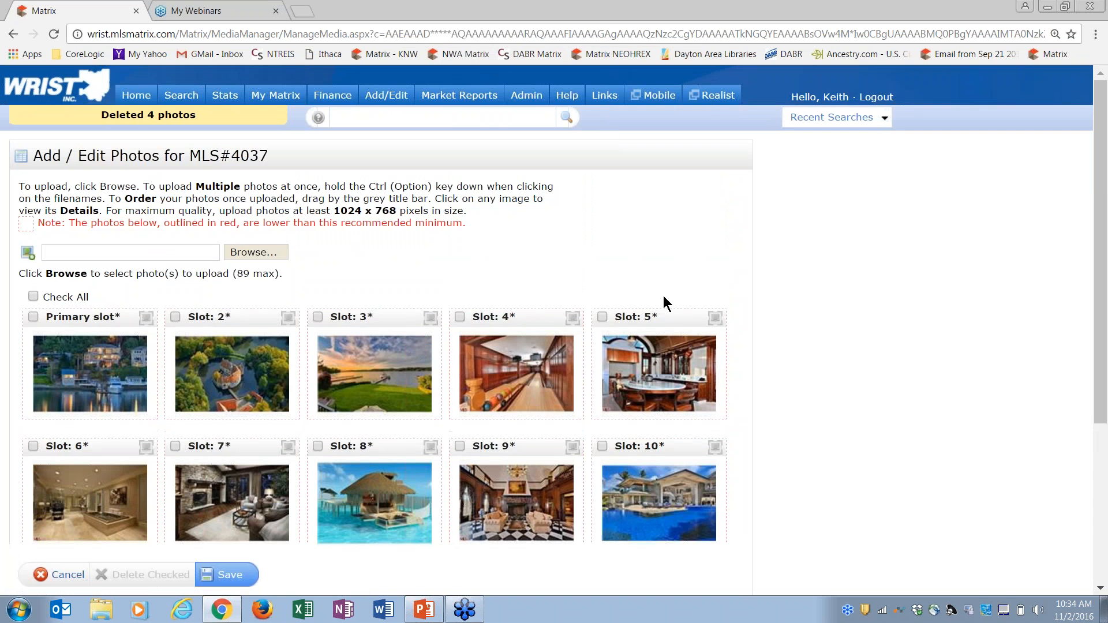
left_click_drag(1101, 277, 1101, 377)
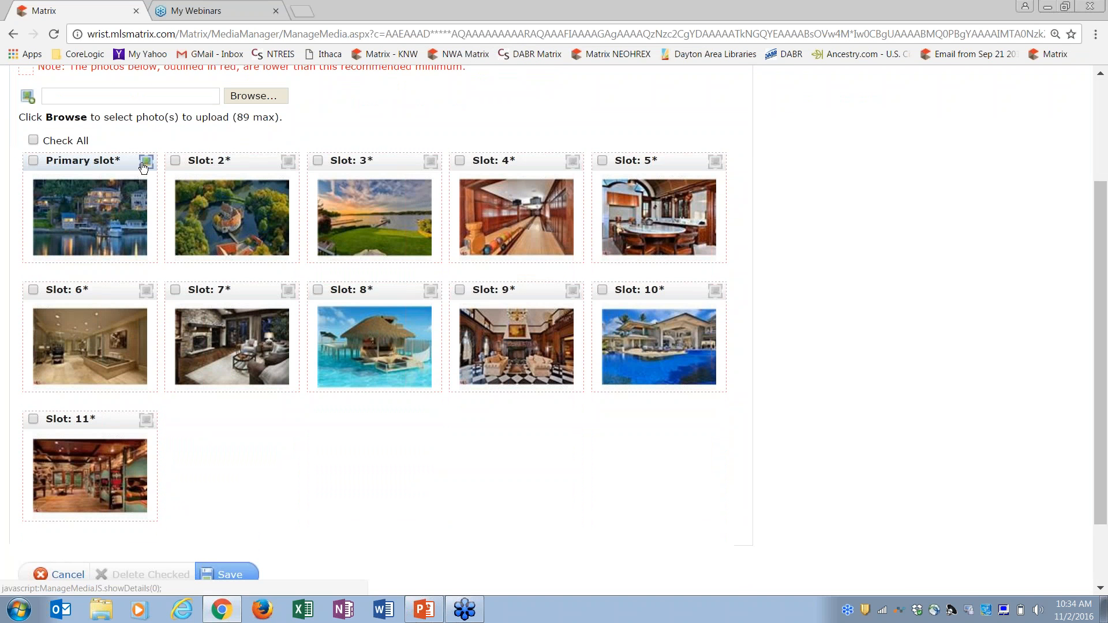
Rotate the primary photo a quarter turn left, then back to landscape
left_click(120, 205)
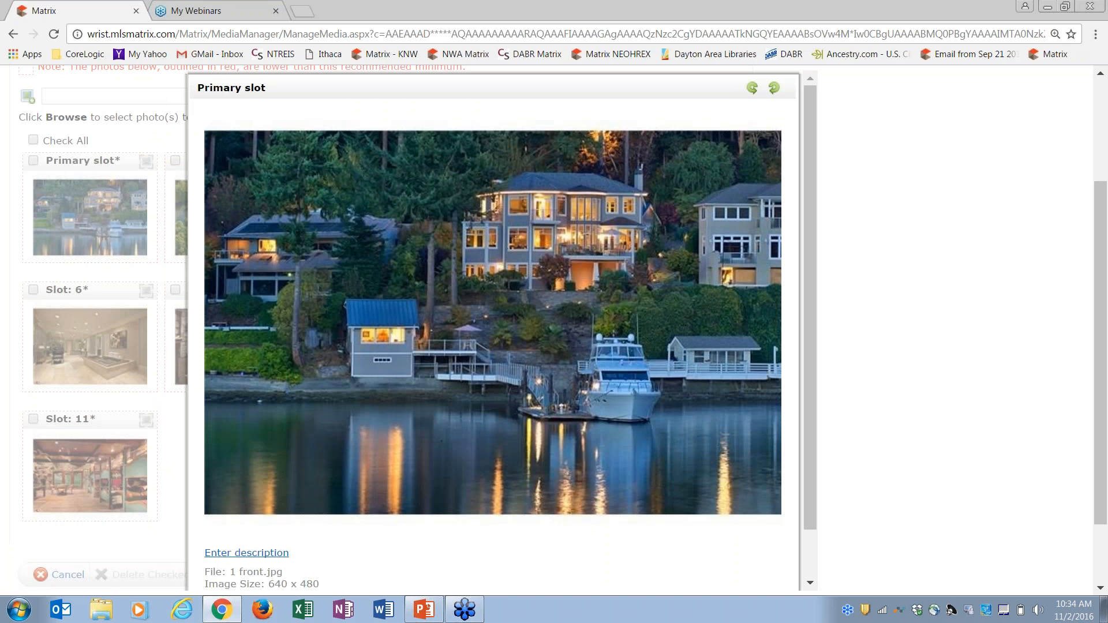
left_click(753, 88)
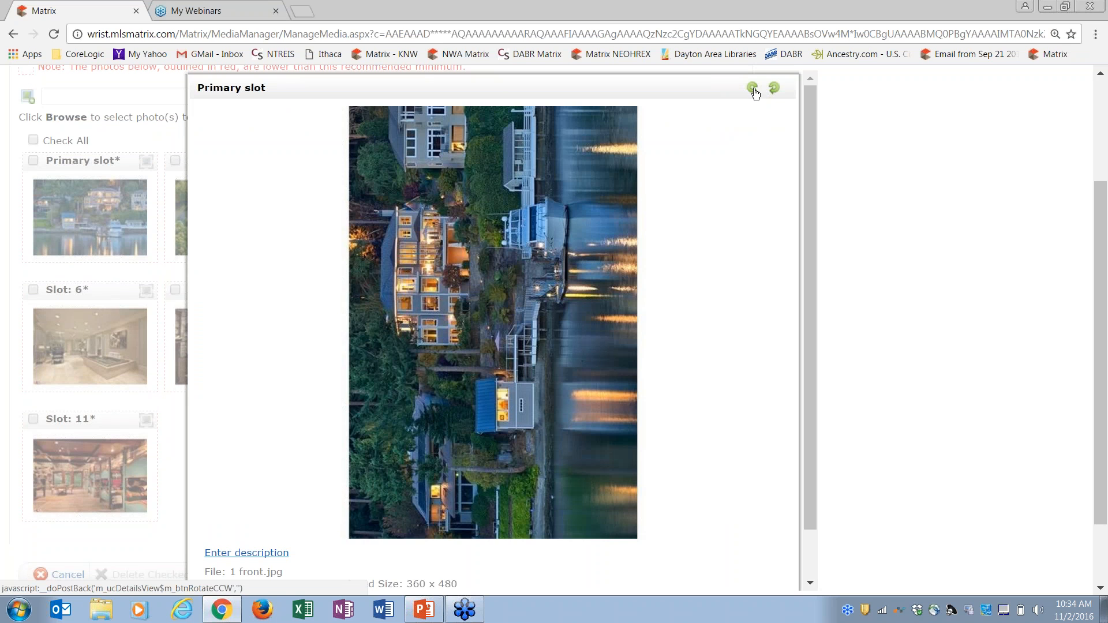
left_click(776, 90)
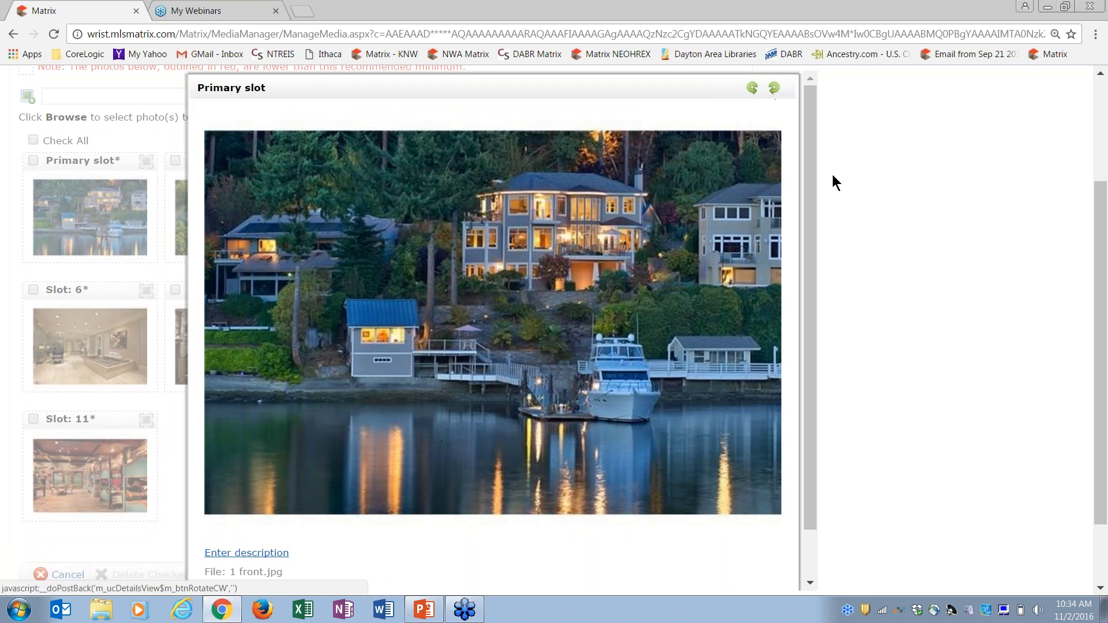
left_click_drag(805, 203, 809, 252)
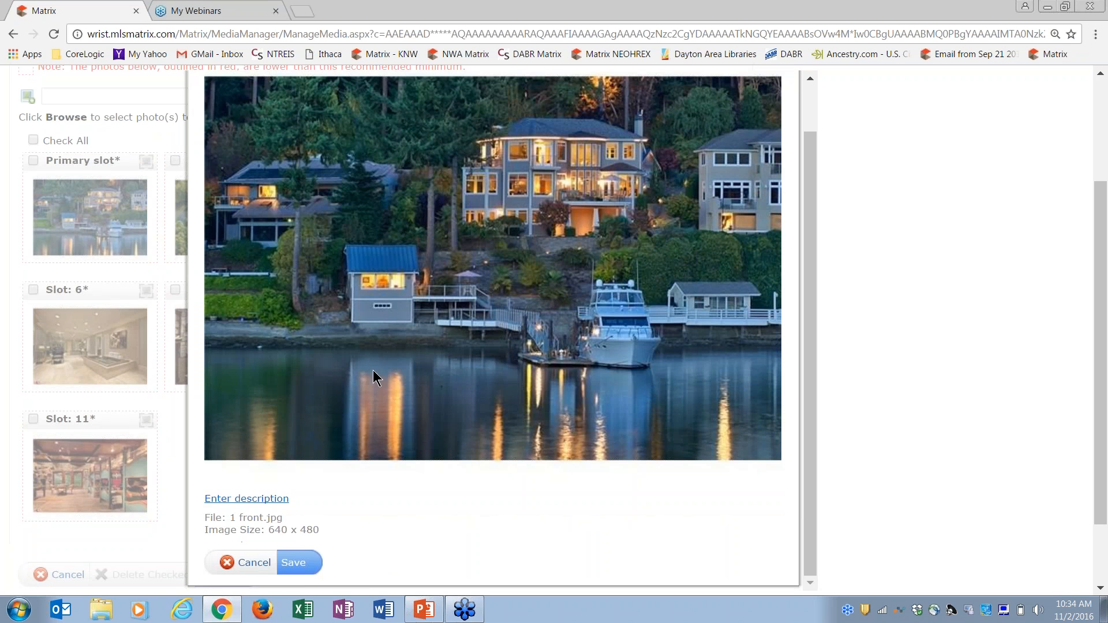
Caption the primary photo 'This is the view from the lake...' and save the photo set
left_click(255, 500)
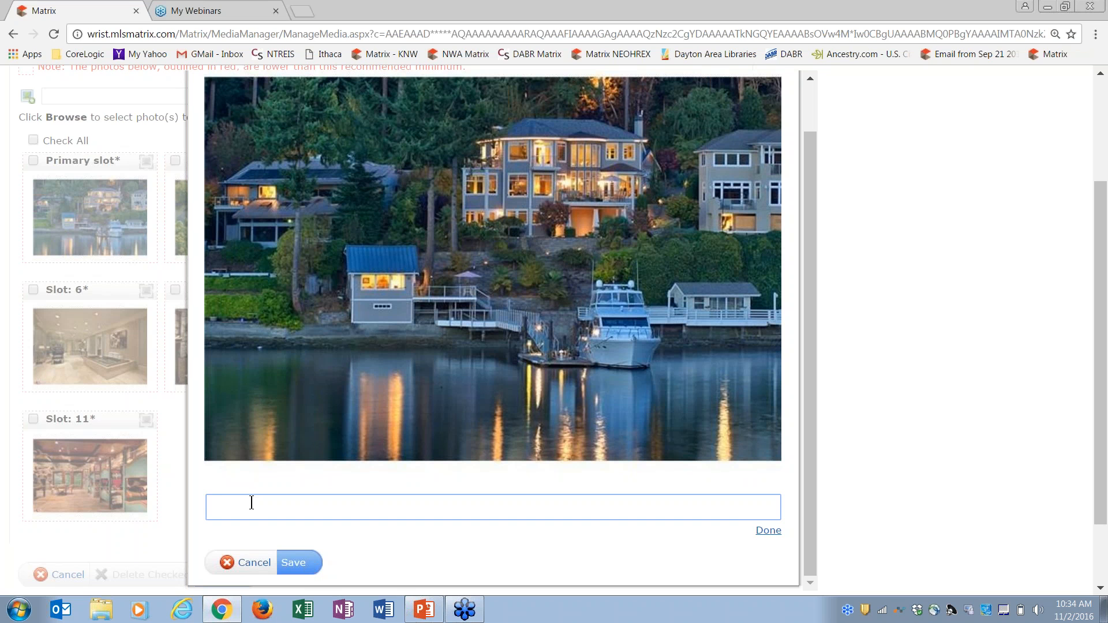
type("This is the view from the lake...")
left_click(768, 531)
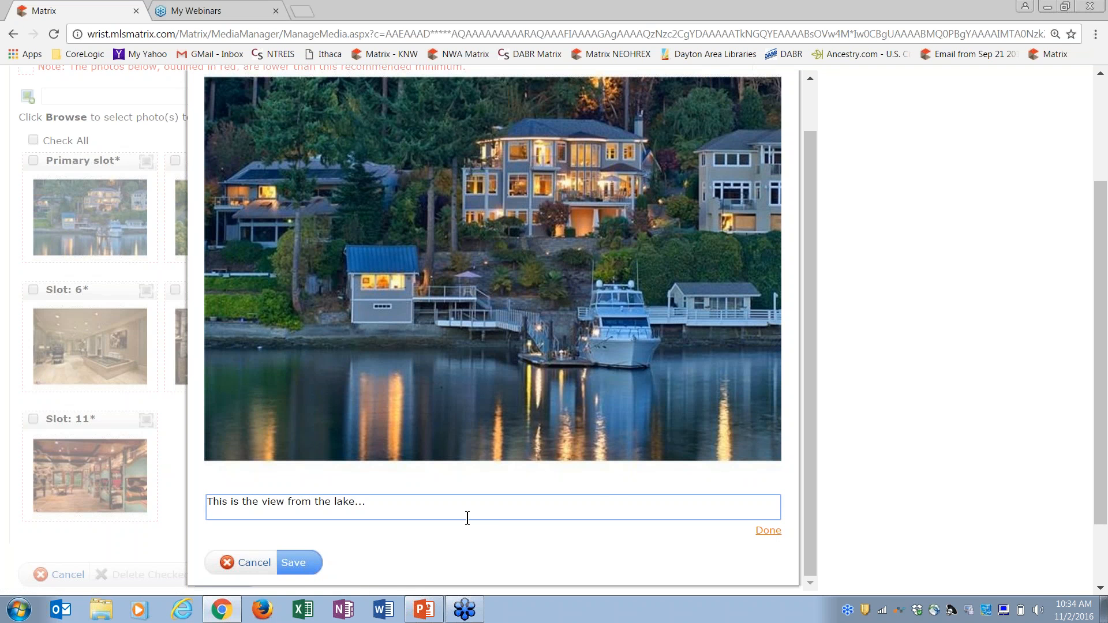
left_click(768, 531)
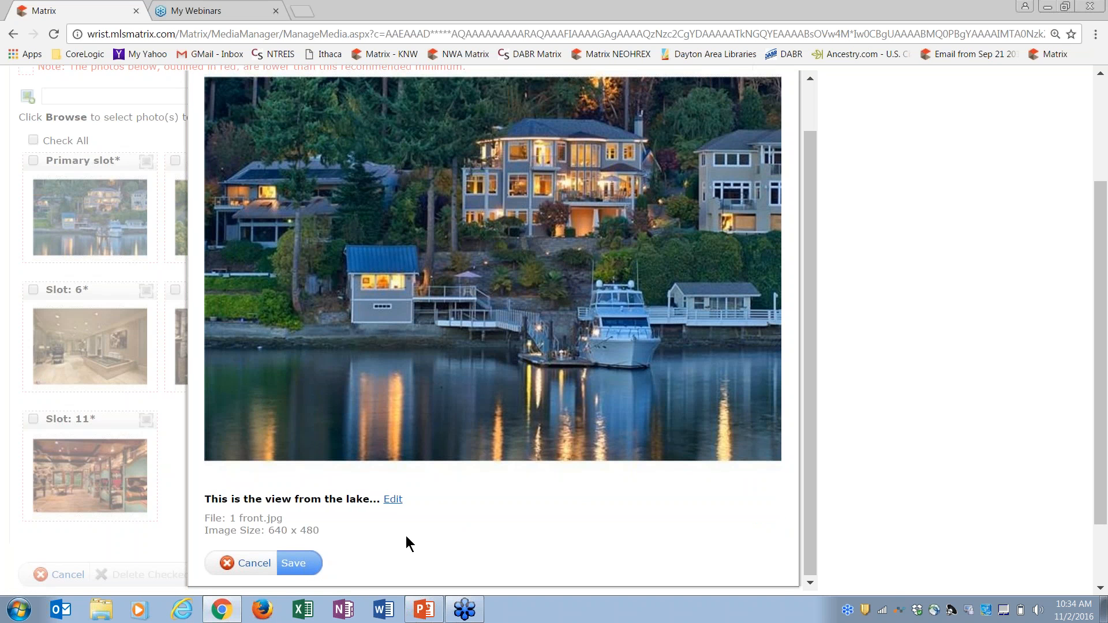
left_click(293, 564)
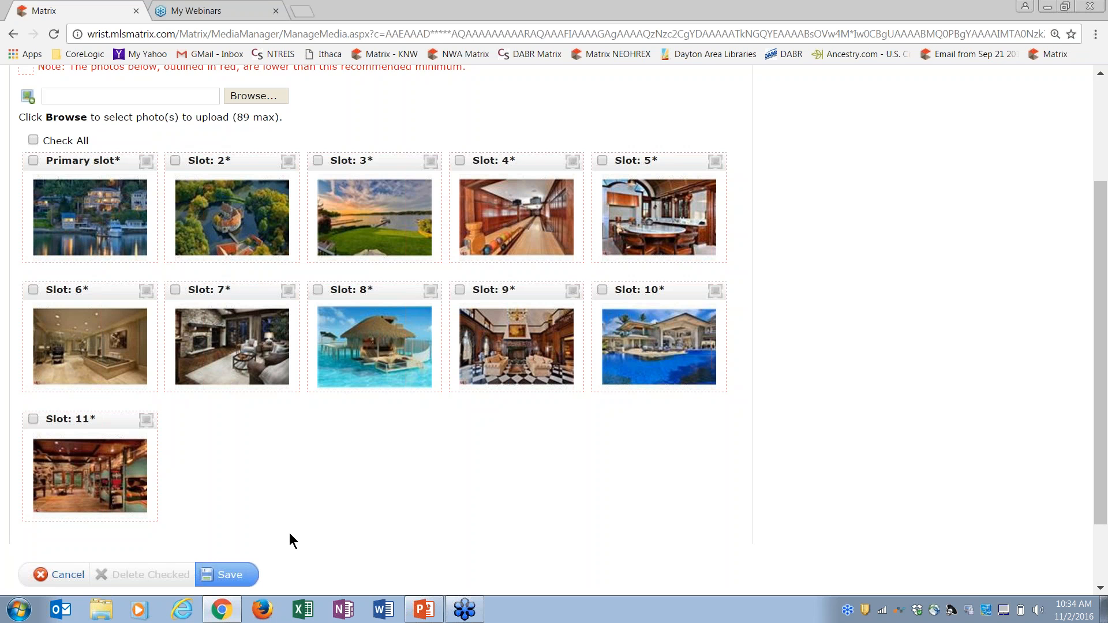
left_click(231, 579)
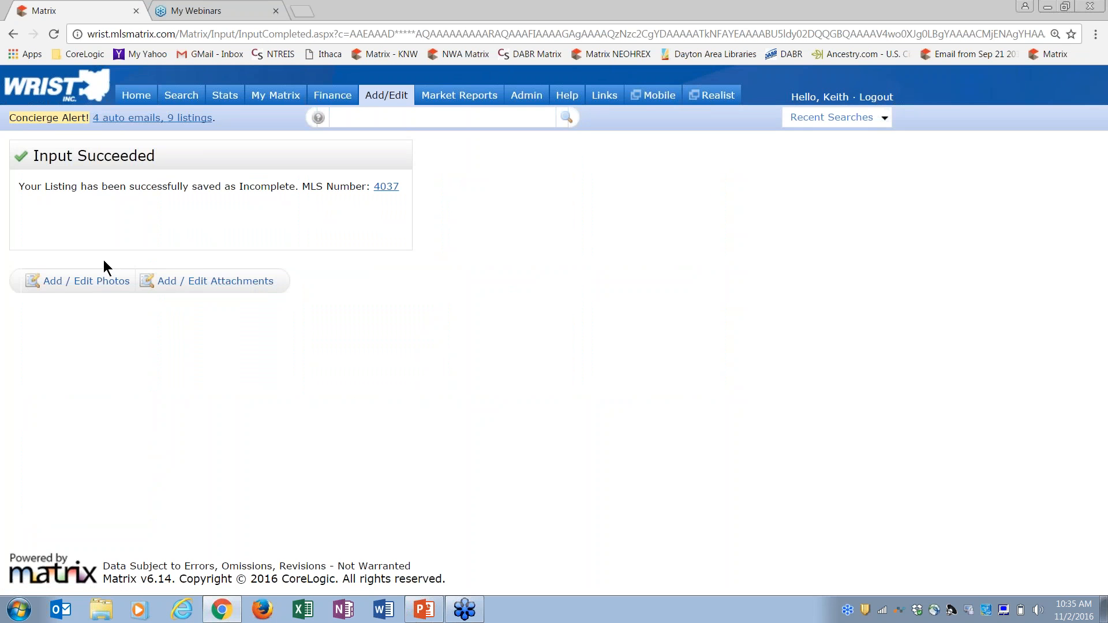
Review the attachment types for listing 4037, then cancel without adding an attachment
left_click(203, 285)
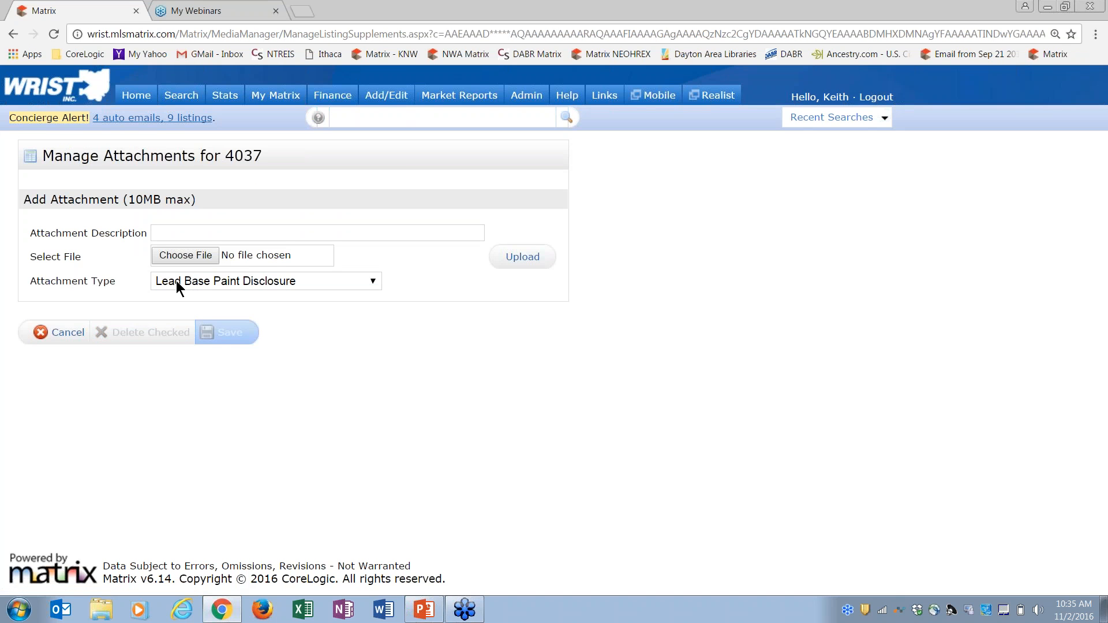
left_click(175, 282)
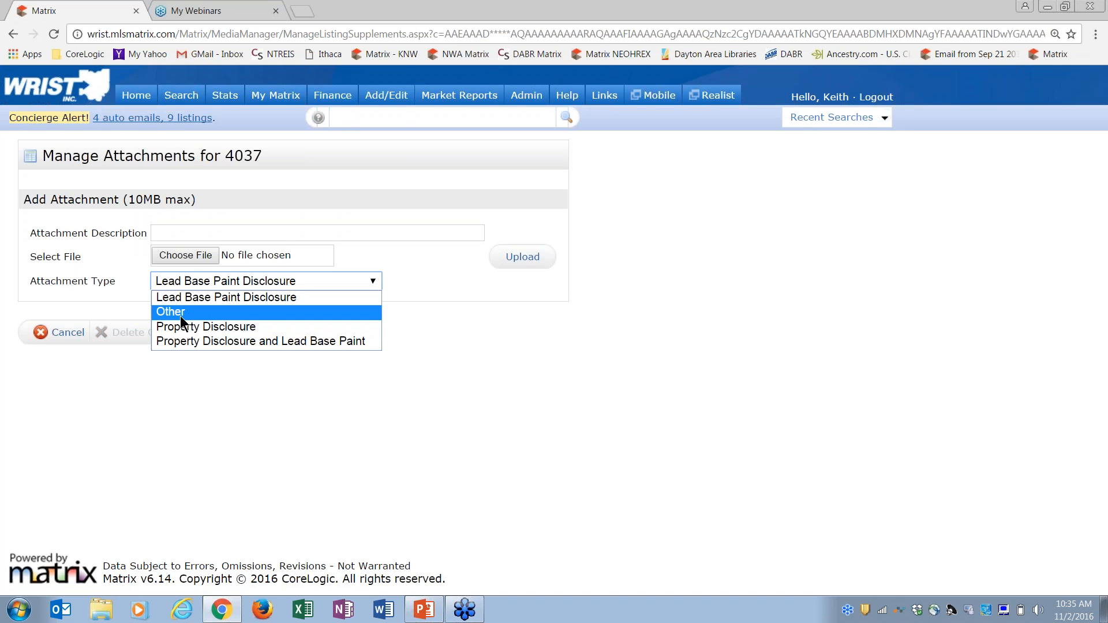
left_click(126, 292)
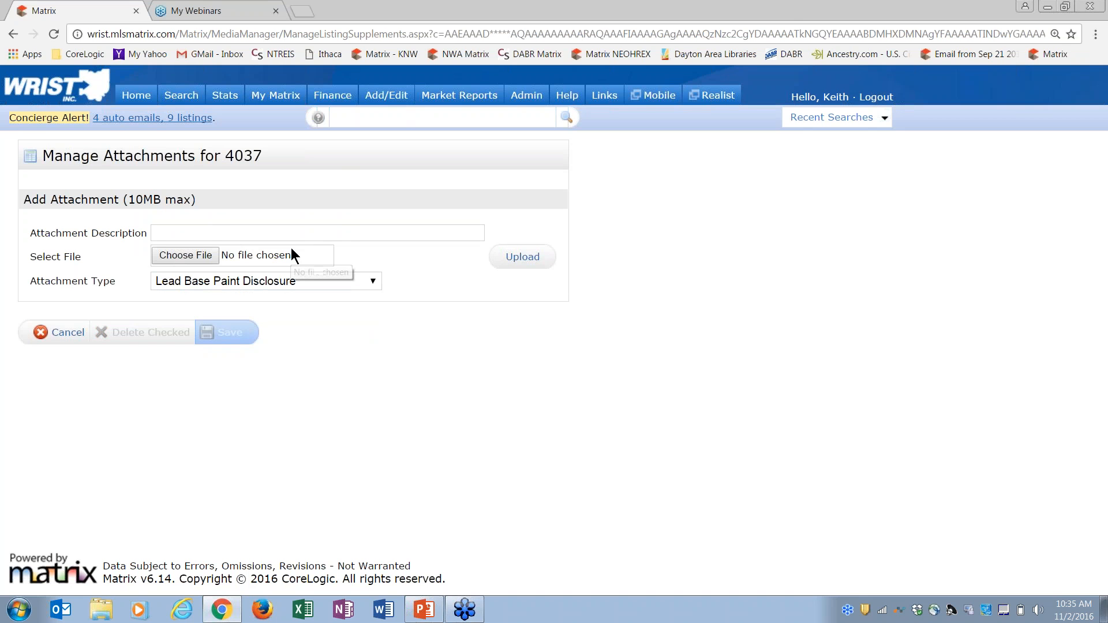
left_click(64, 333)
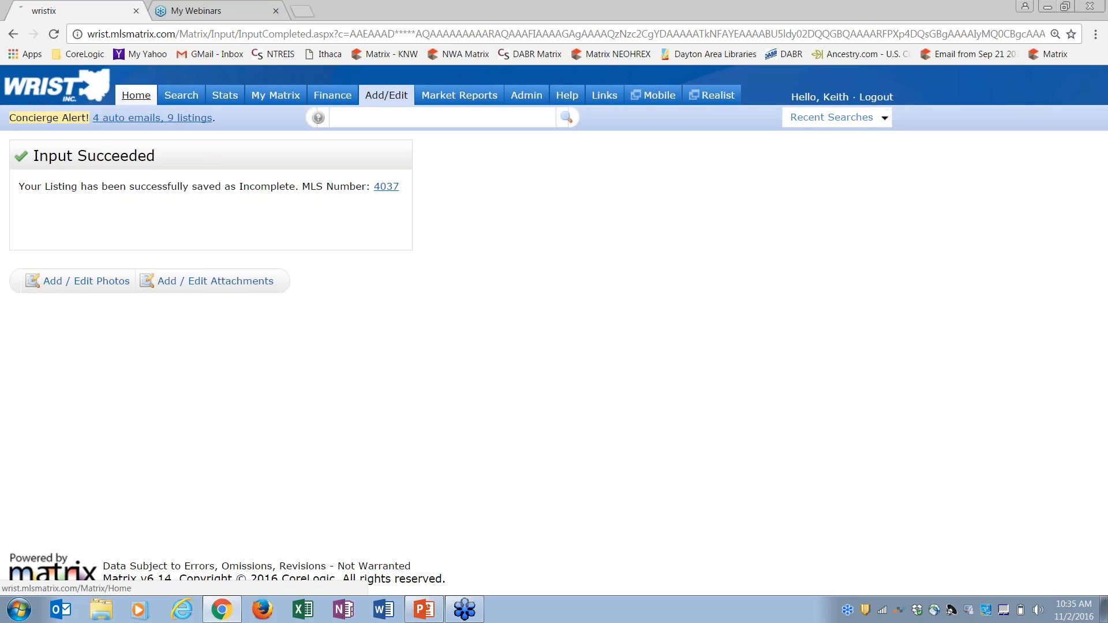
Go to the Home dashboard showing My Incomplete Listings (1)
left_click(137, 95)
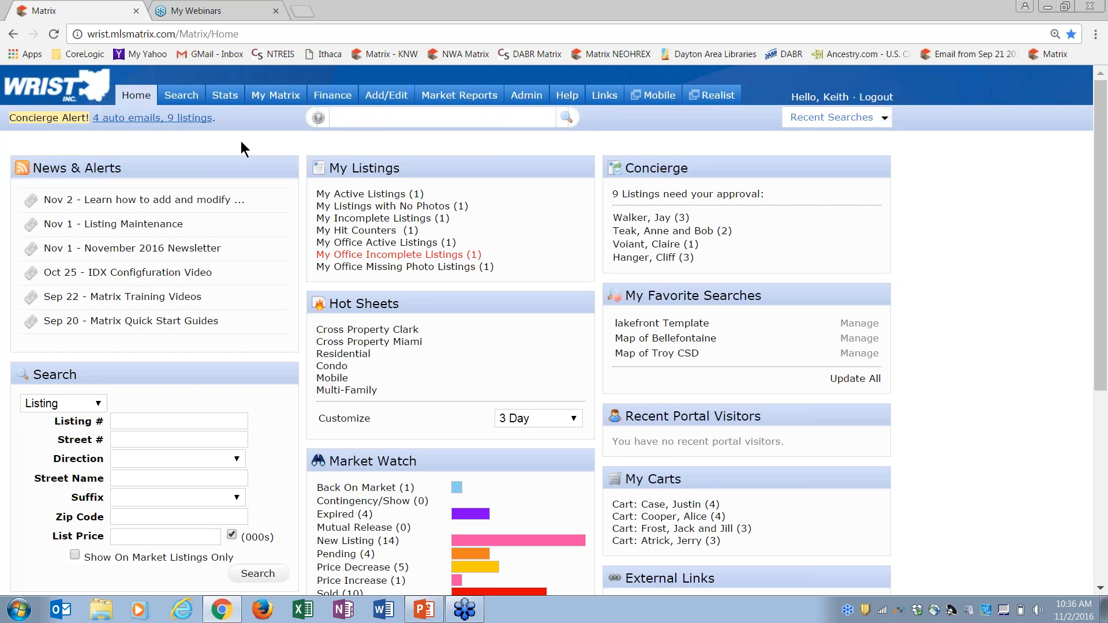
left_click(392, 99)
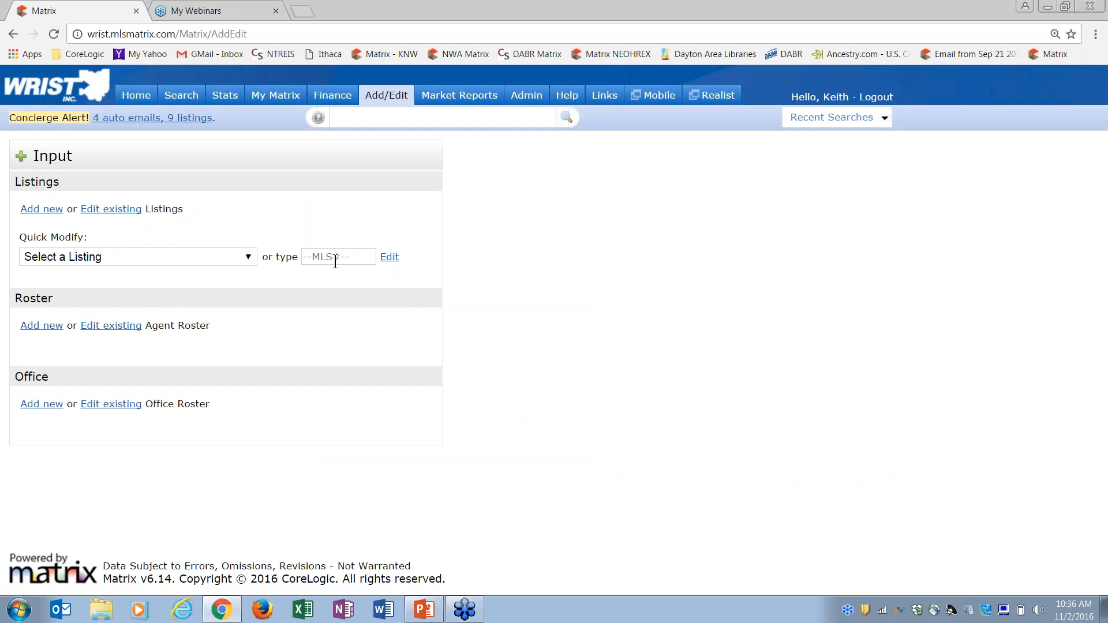
left_click(248, 261)
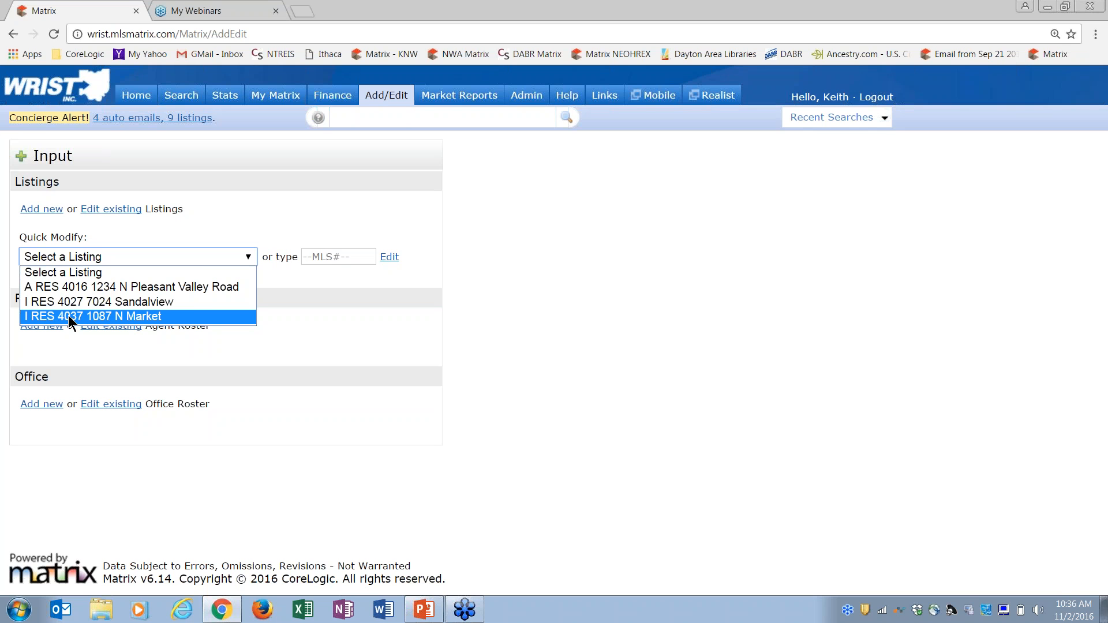
left_click(161, 228)
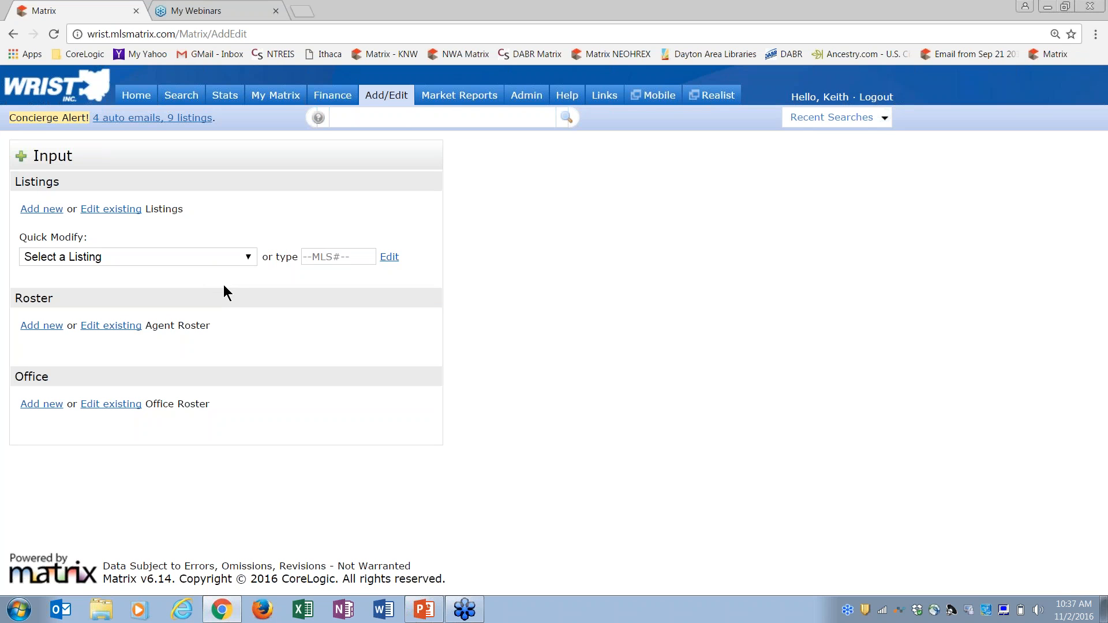
left_click(83, 257)
left_click(83, 257)
left_click(83, 258)
left_click(100, 255)
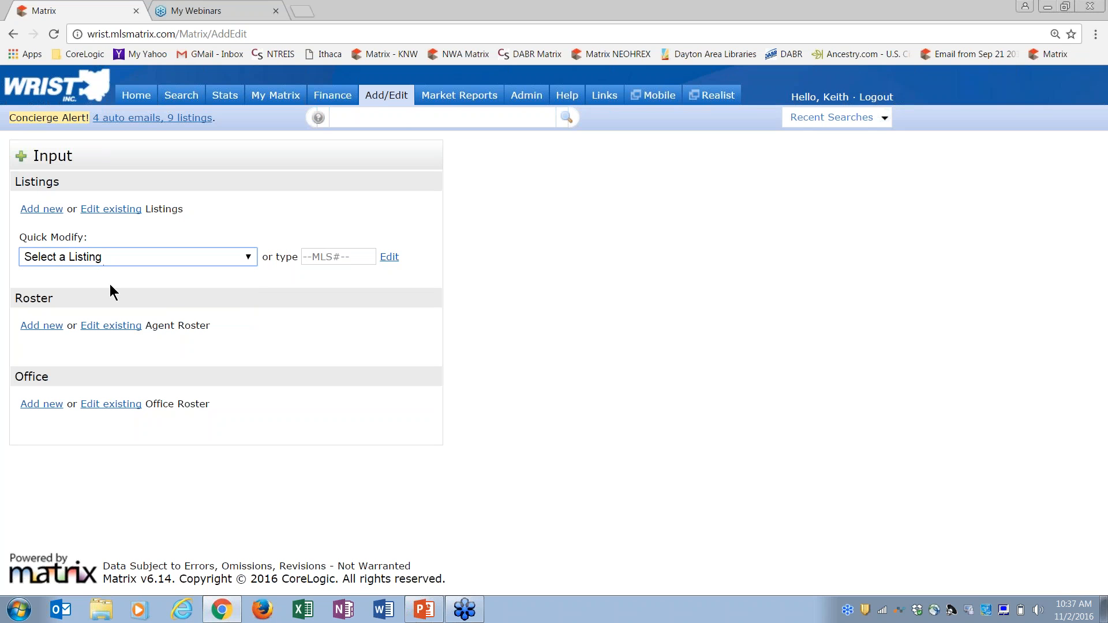
left_click(74, 256)
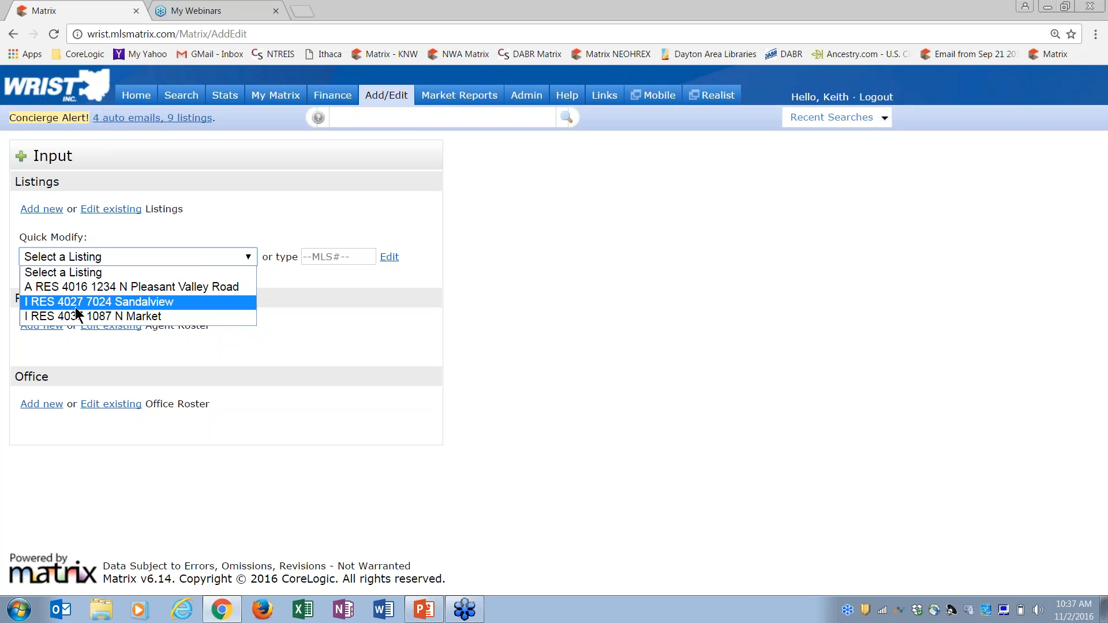
left_click(92, 258)
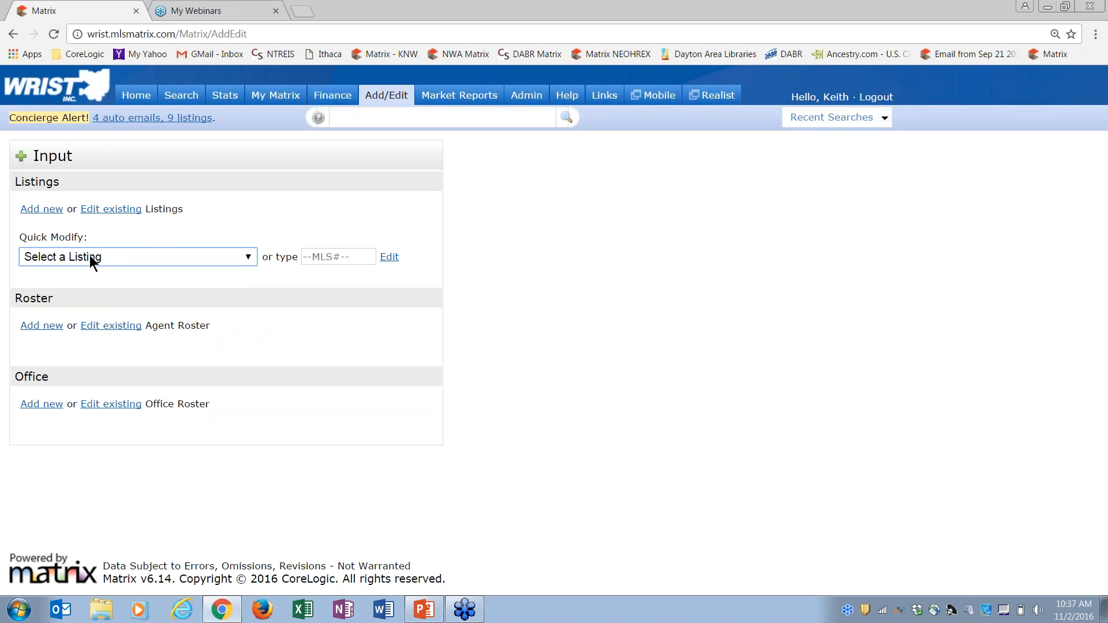
left_click(156, 258)
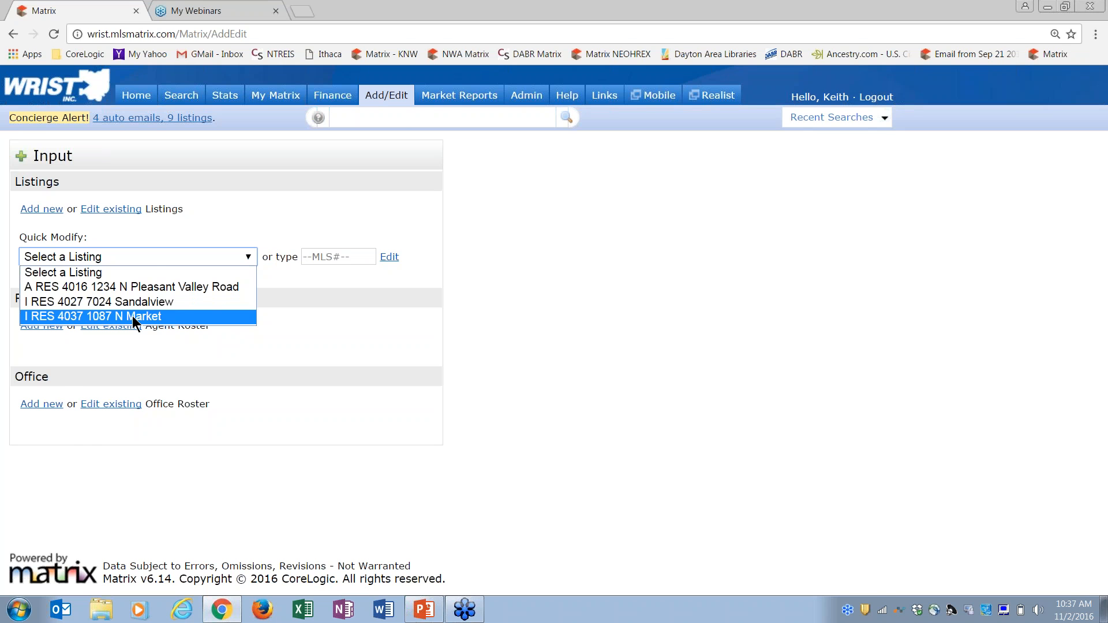
left_click(133, 316)
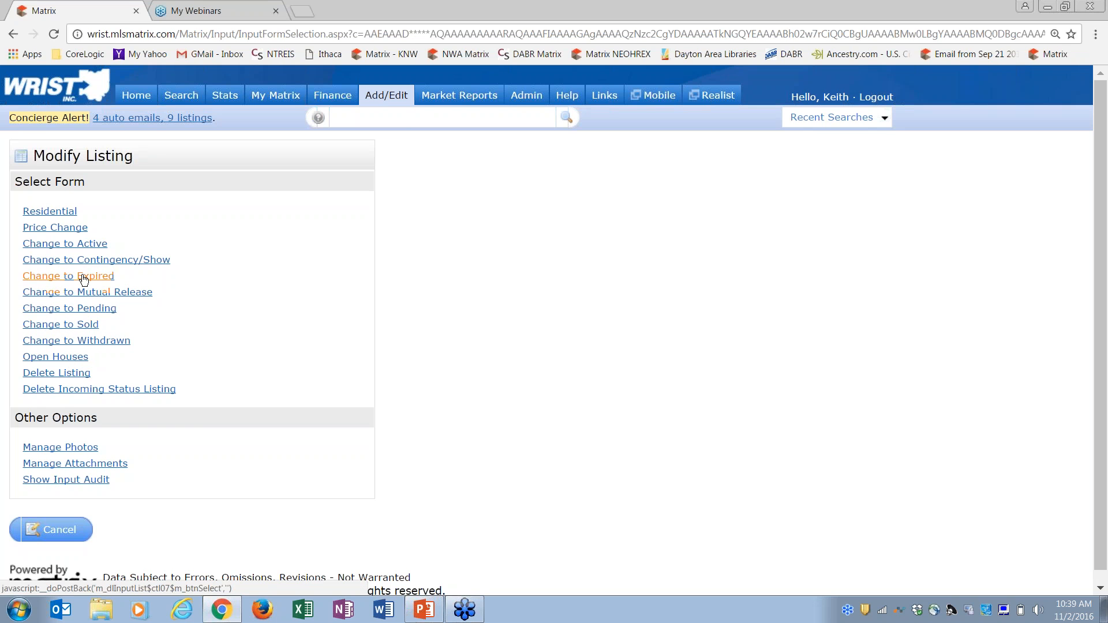
Open listing 4037's Residential form, then cancel the input and exit without changes
left_click(50, 212)
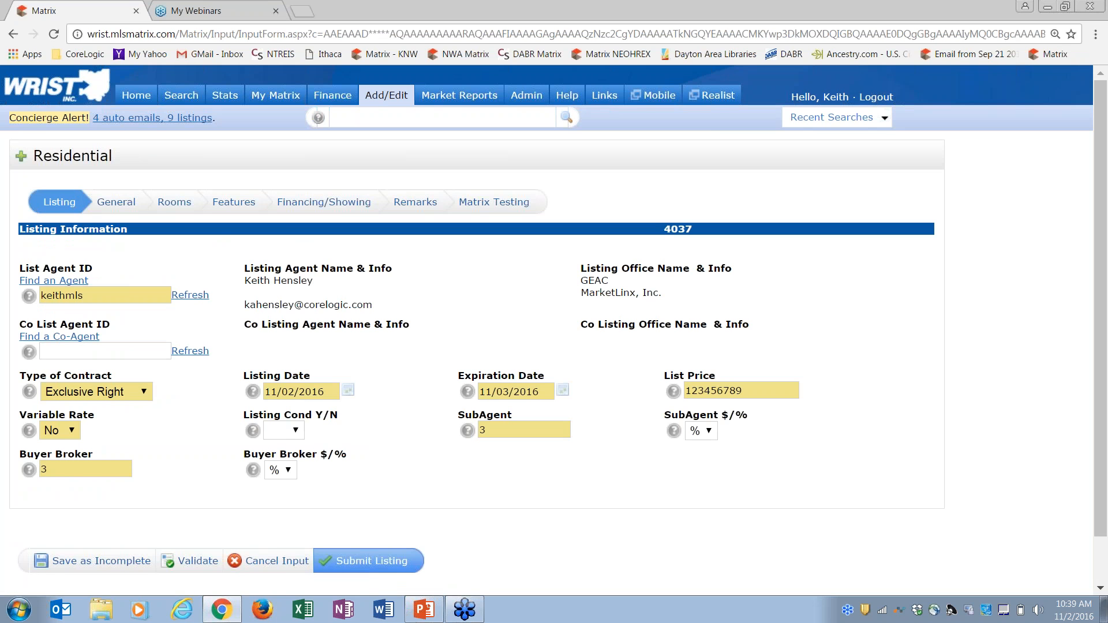
left_click(287, 562)
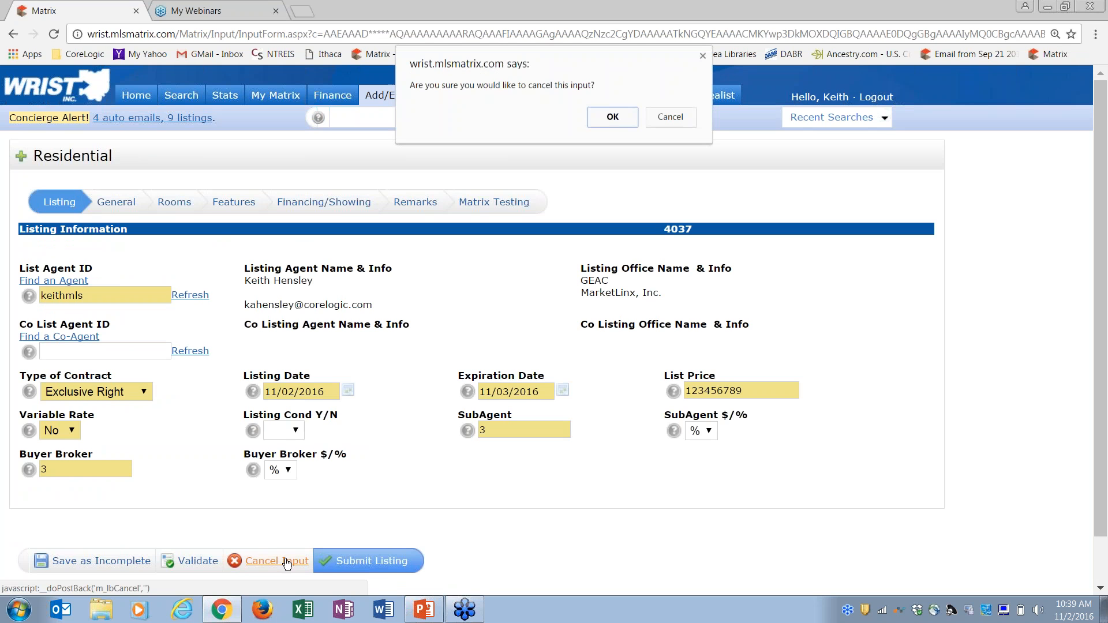
left_click(613, 115)
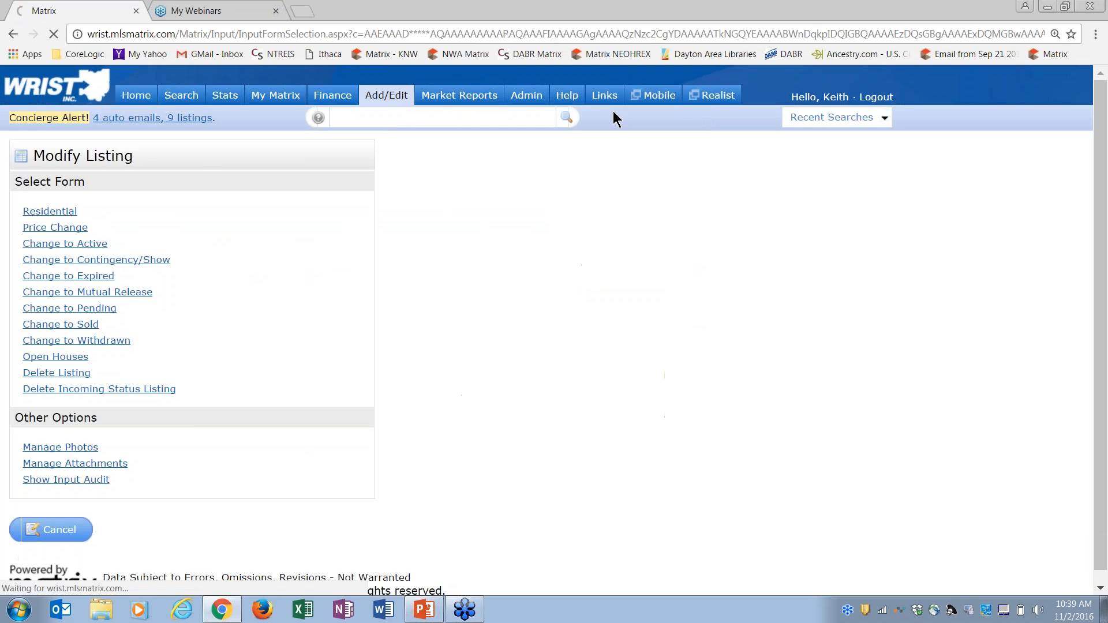
left_click(60, 530)
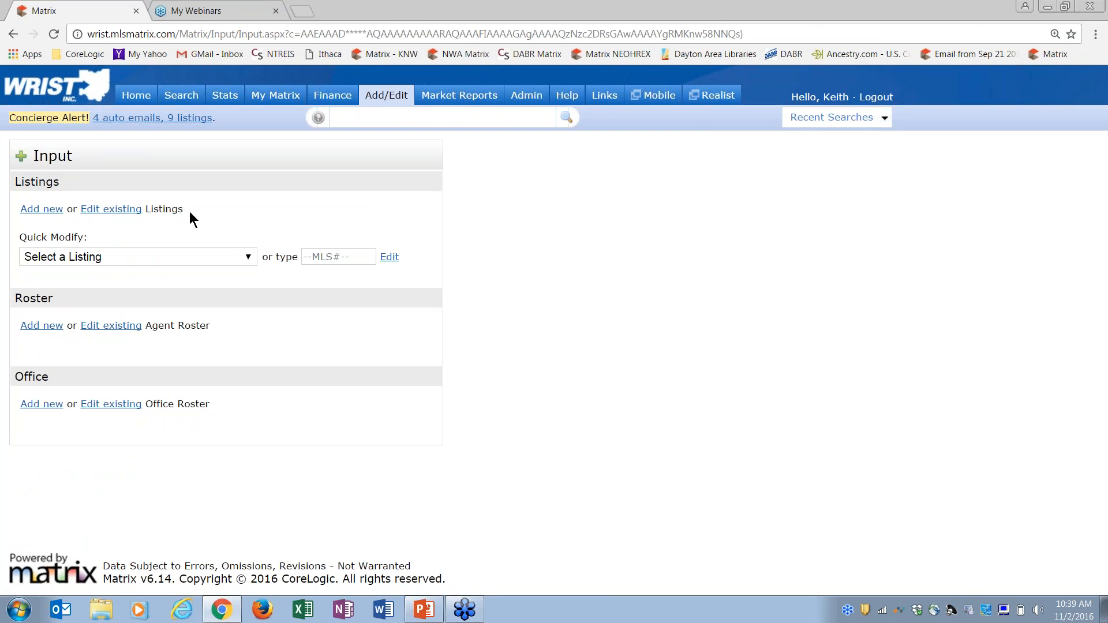
left_click(123, 258)
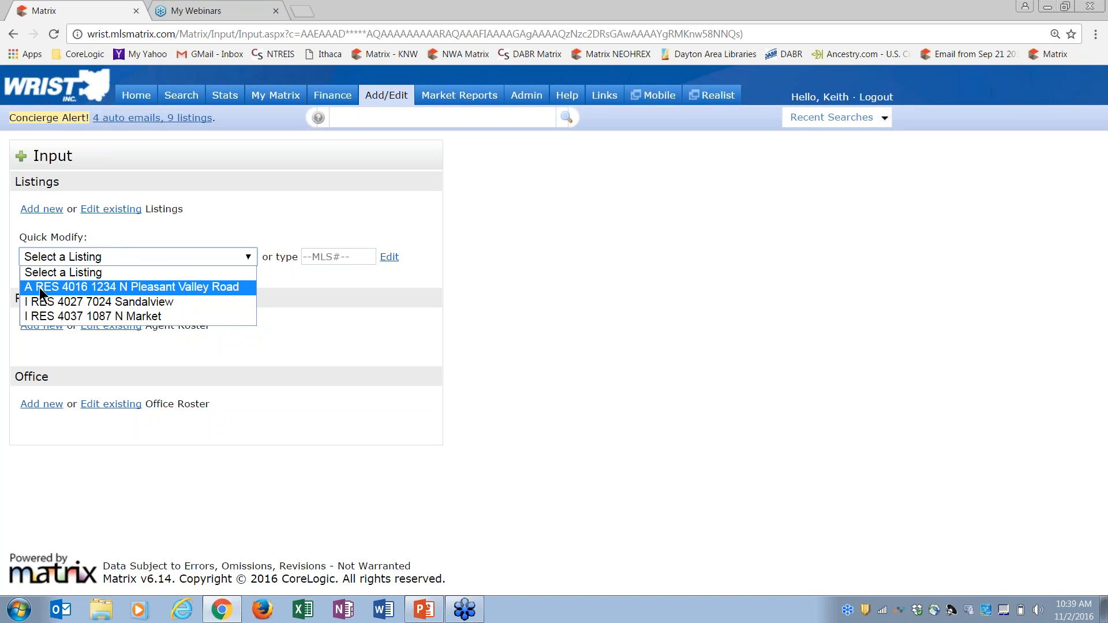
left_click(39, 288)
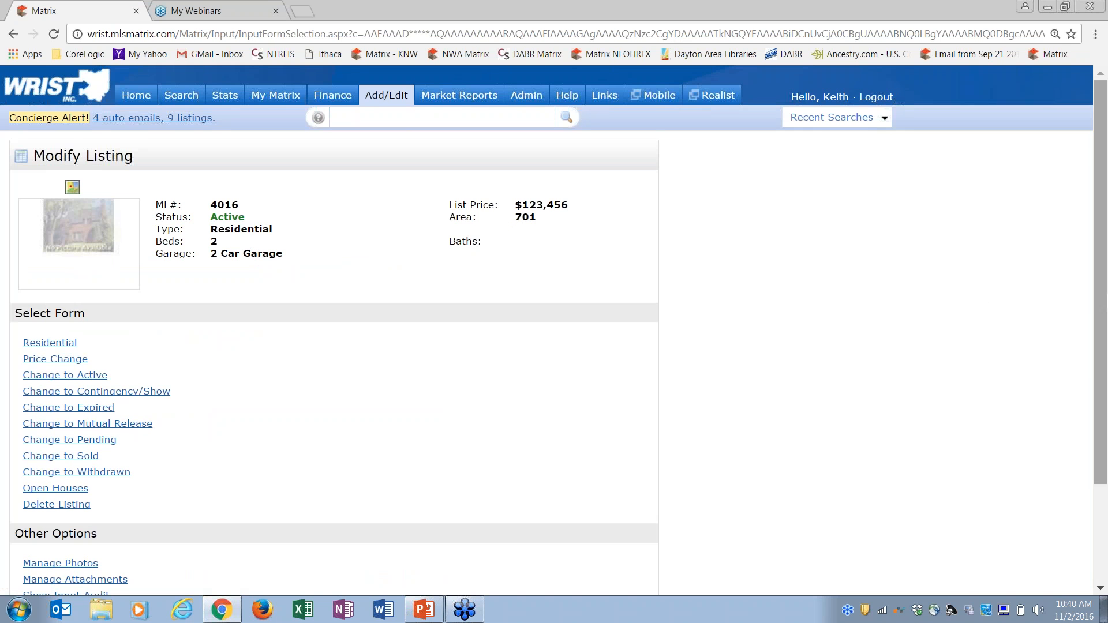
Start the Change to Sold form for listing 4016, then cancel it and leave unchanged
scroll(1103, 391, "down", 3)
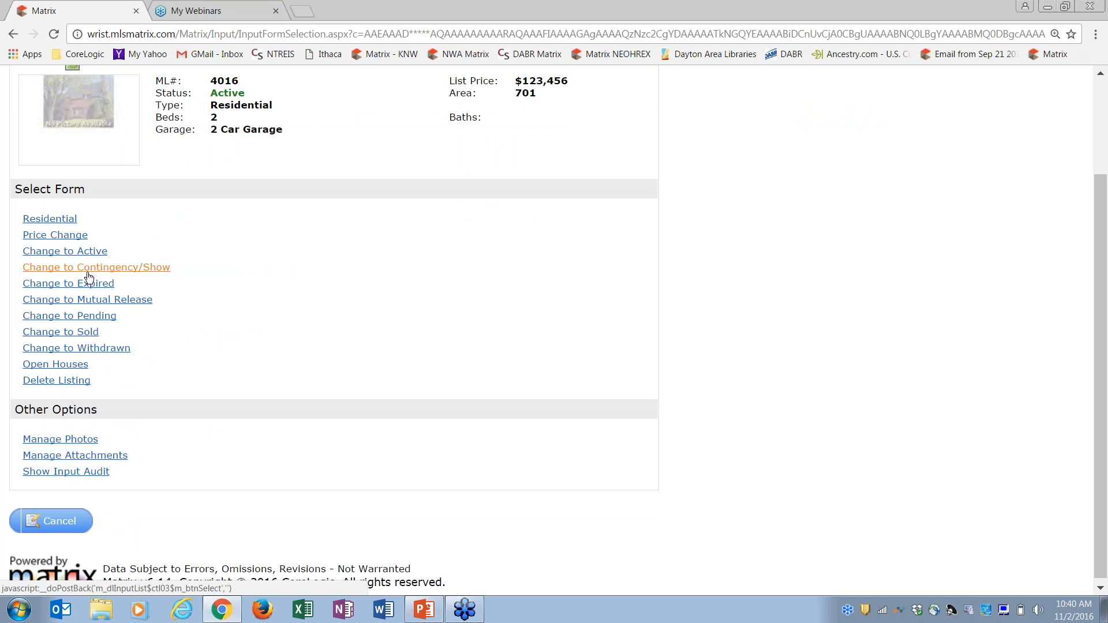
left_click(85, 333)
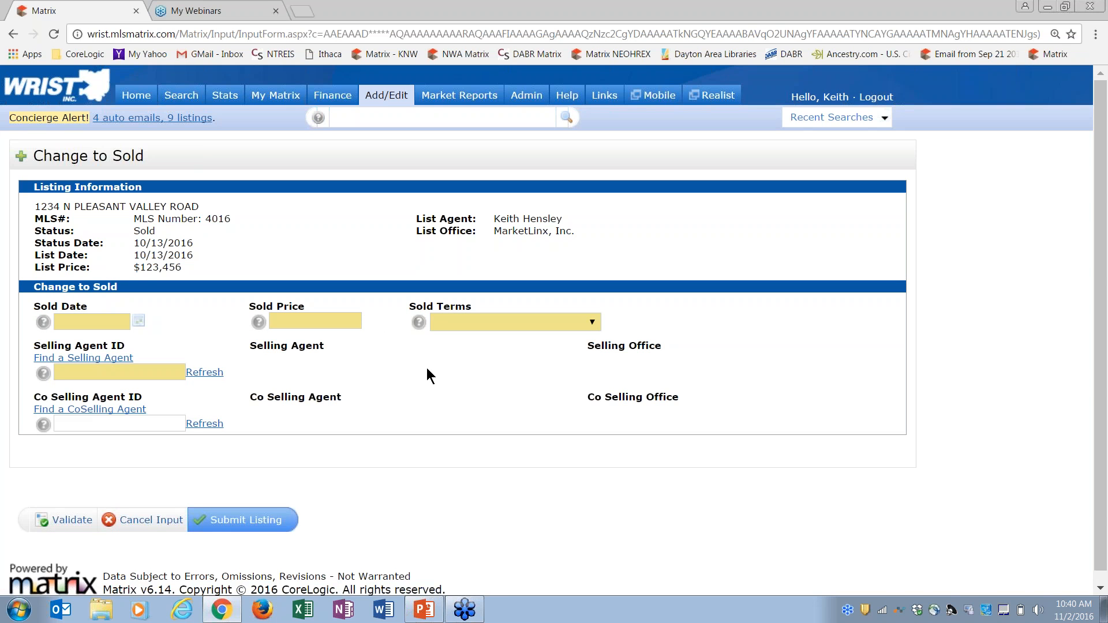
left_click(151, 521)
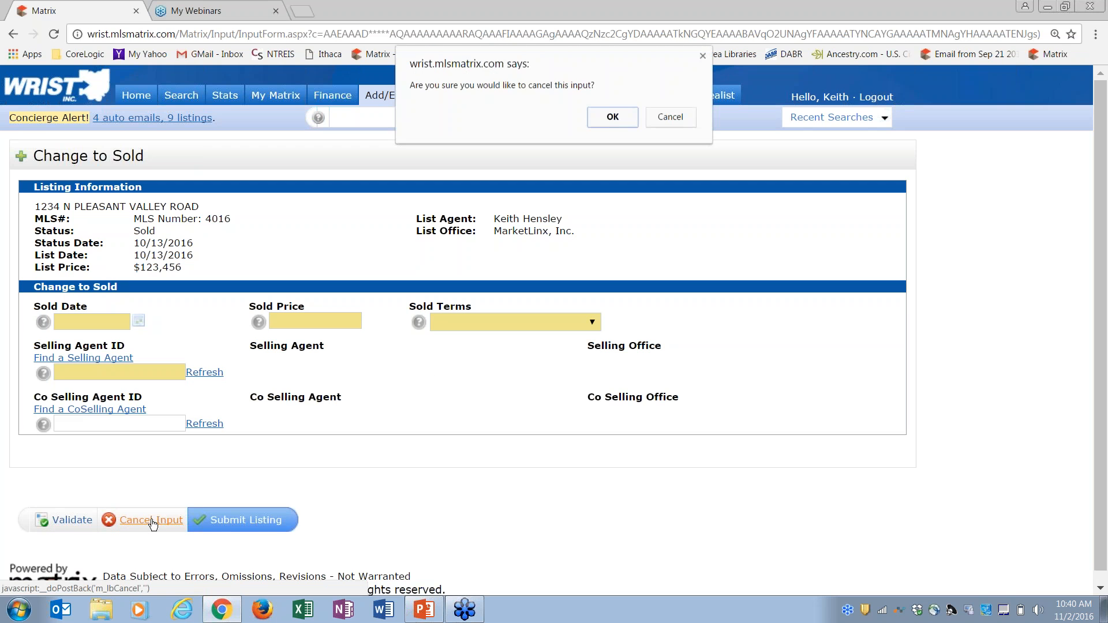
left_click(621, 117)
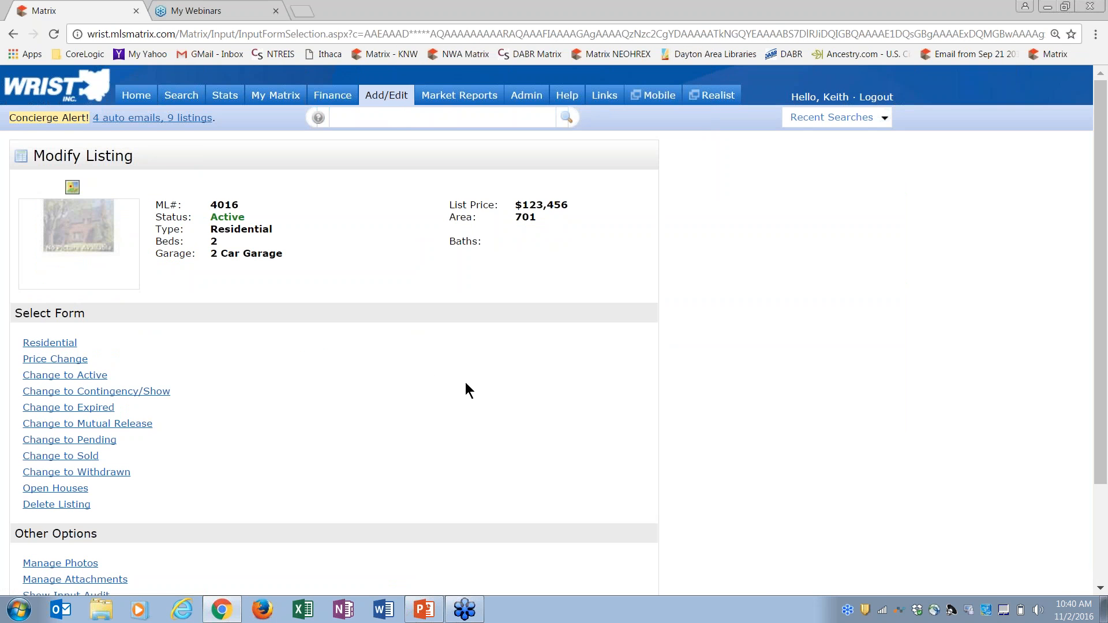
left_click_drag(1104, 388, 1106, 496)
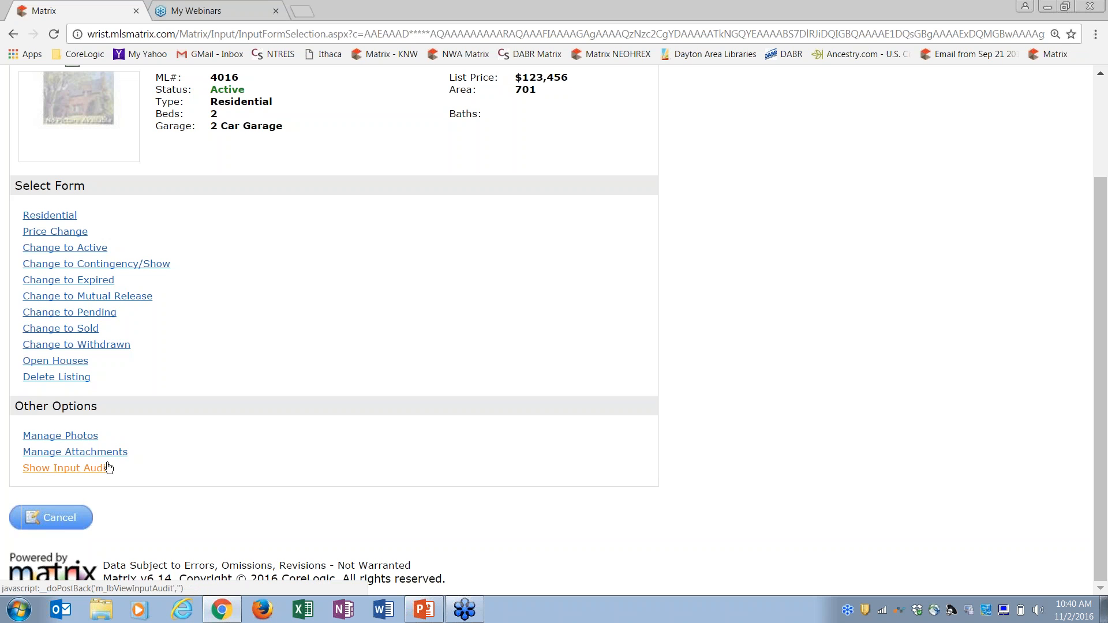
left_click(60, 518)
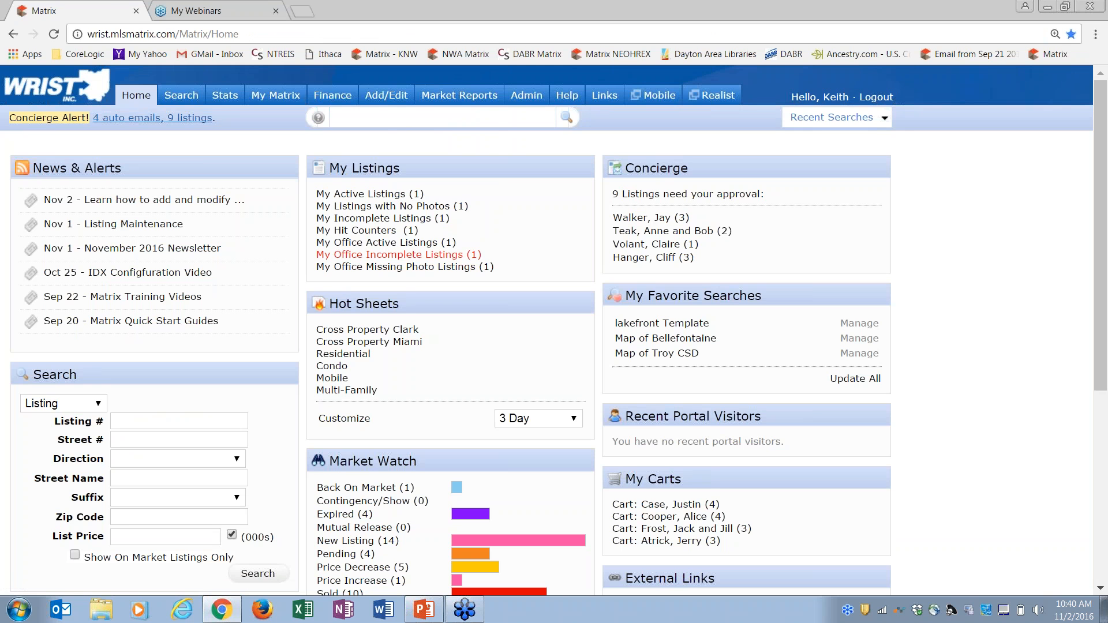
Reopen listing 4016's Modify Listing forms via Add/Edit Quick Modify, review them, then go Home
left_click(386, 95)
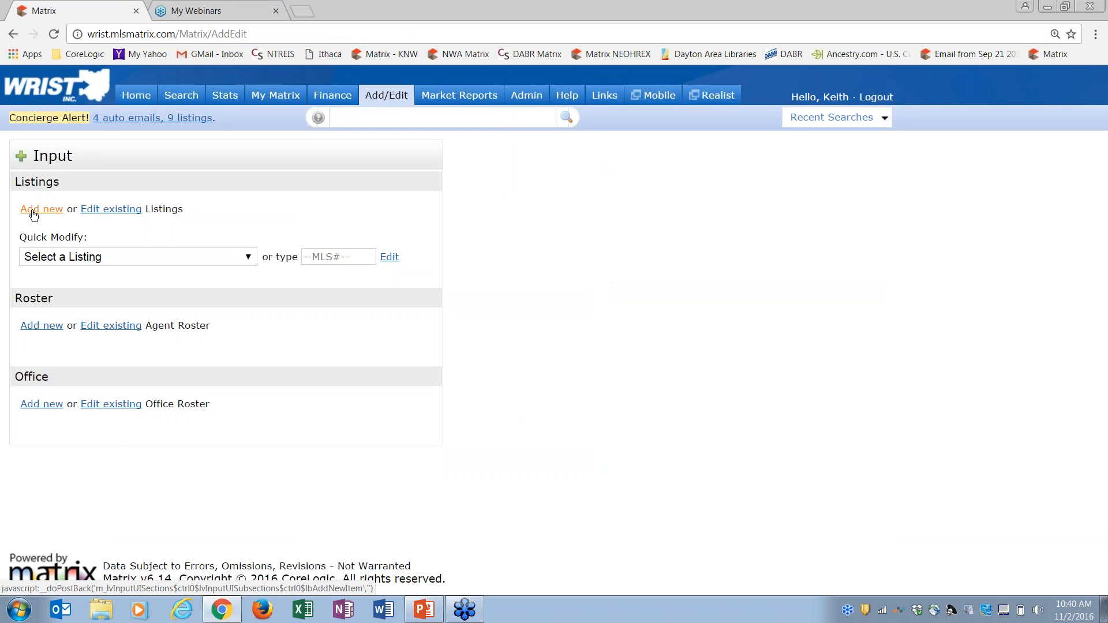
left_click(33, 214)
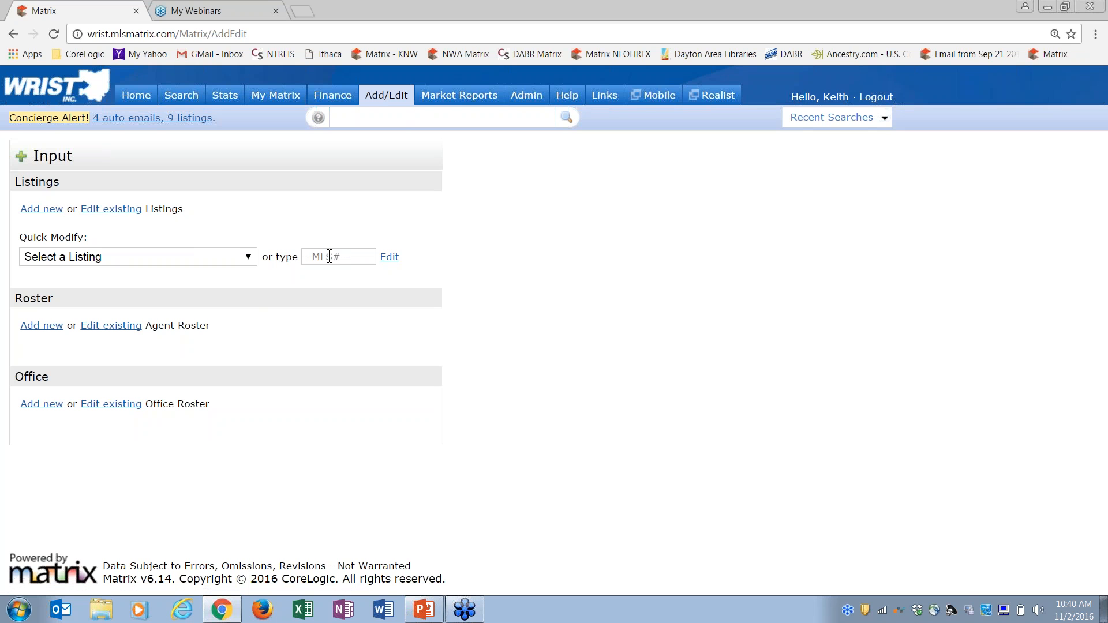
left_click(247, 258)
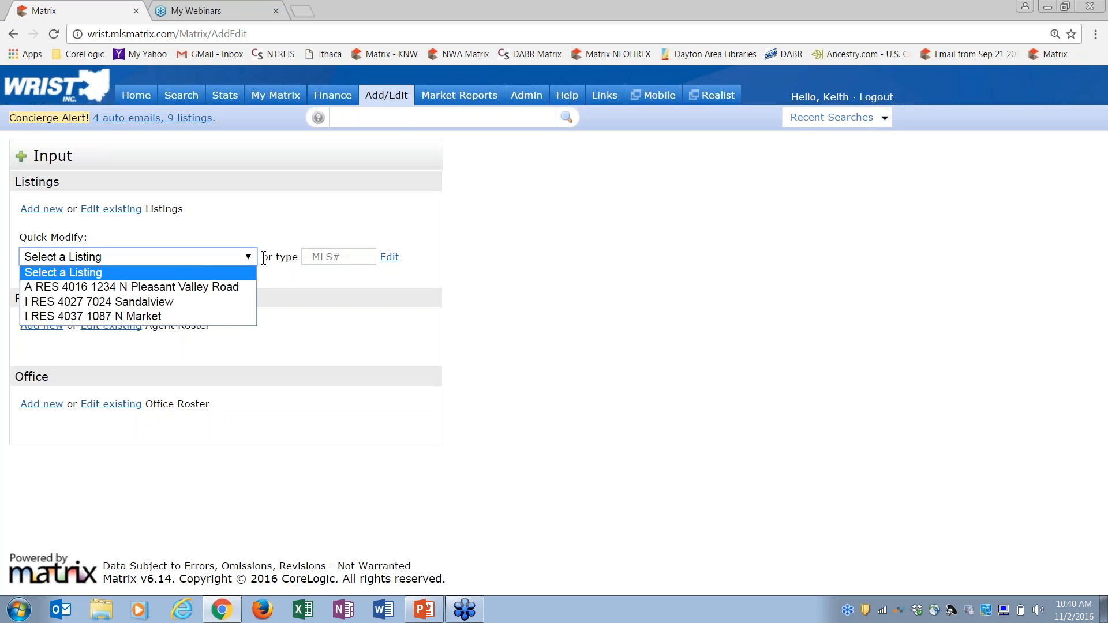
left_click(144, 293)
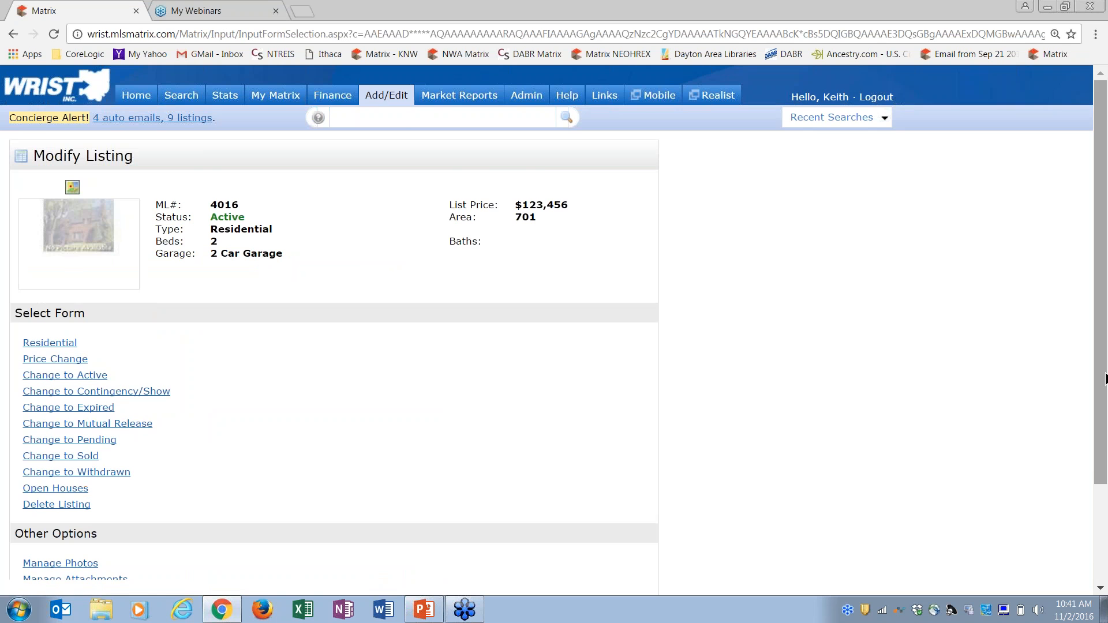
scroll(1100, 375, "down", 3)
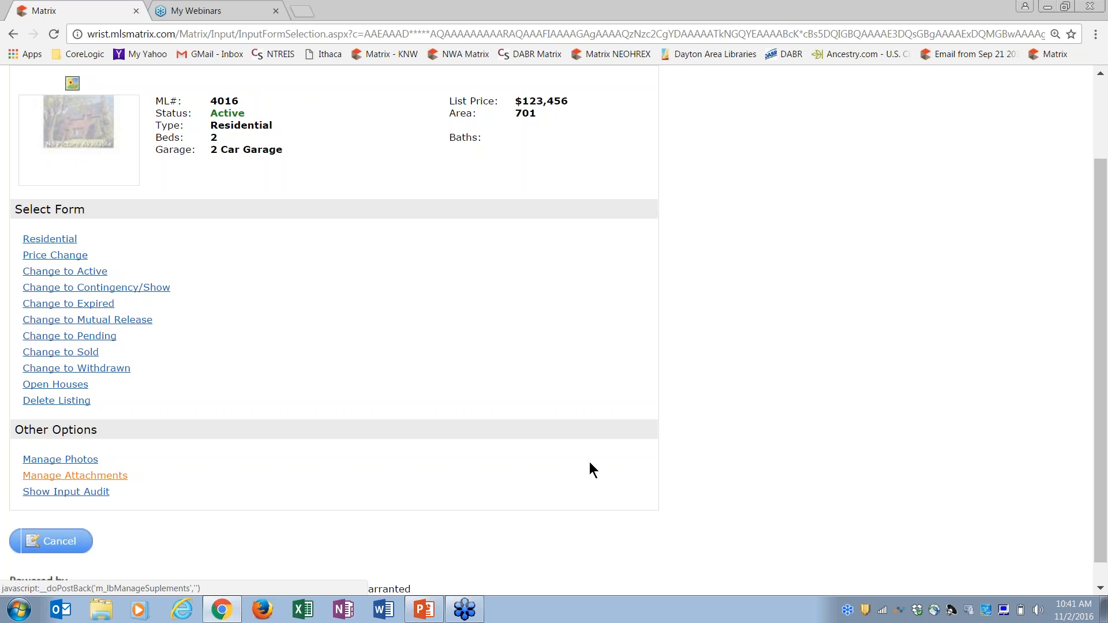
scroll(1101, 453, "up", 2)
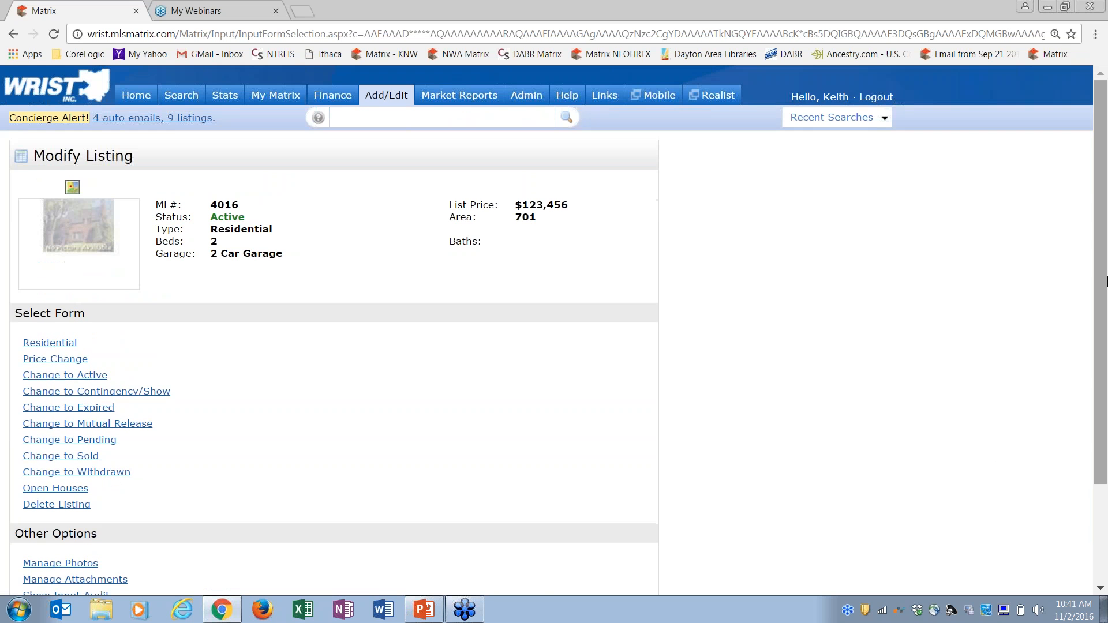
left_click(142, 99)
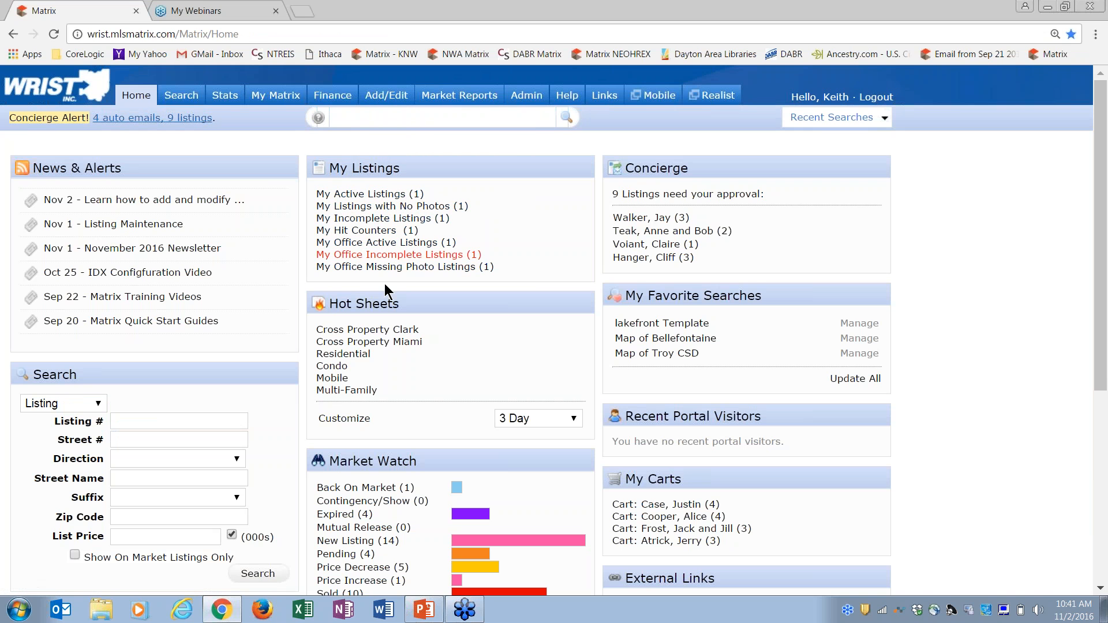
left_click(432, 254)
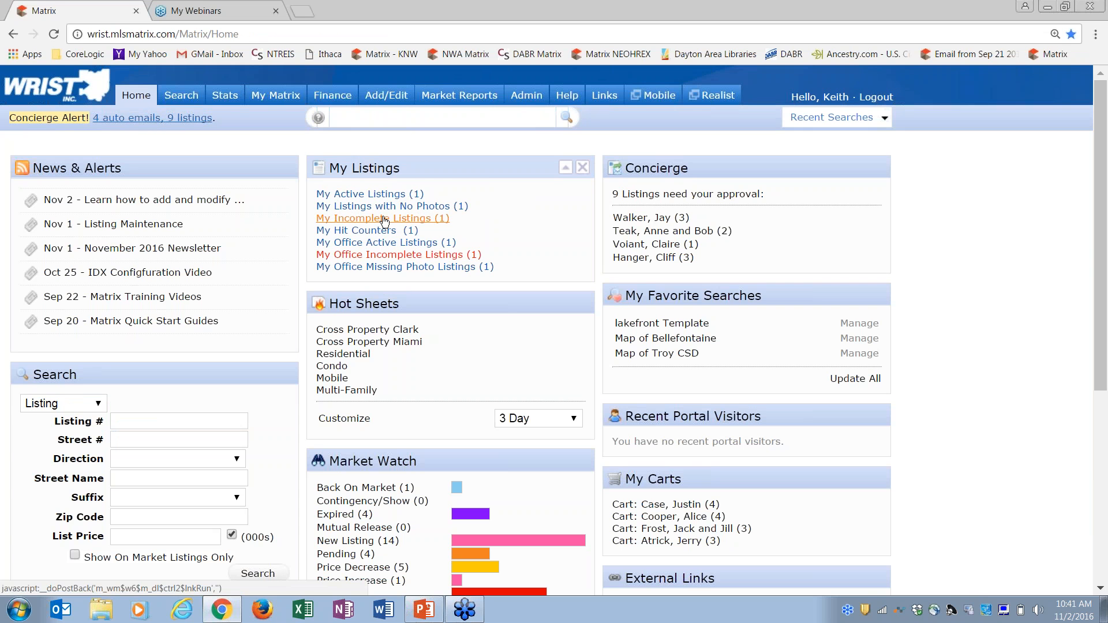
left_click(387, 222)
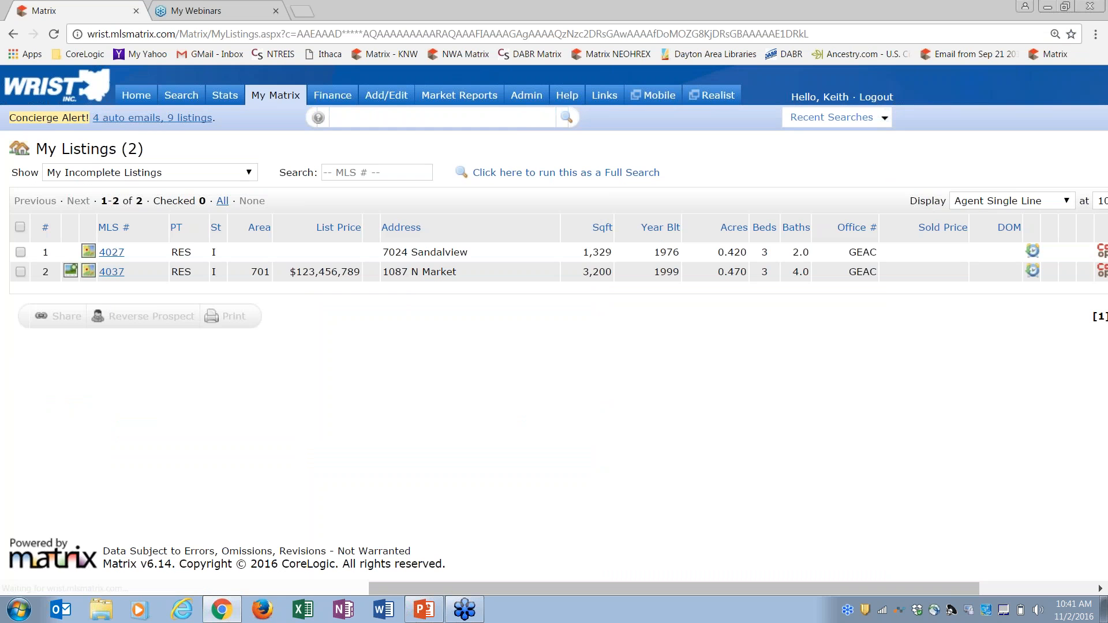
left_click(20, 272)
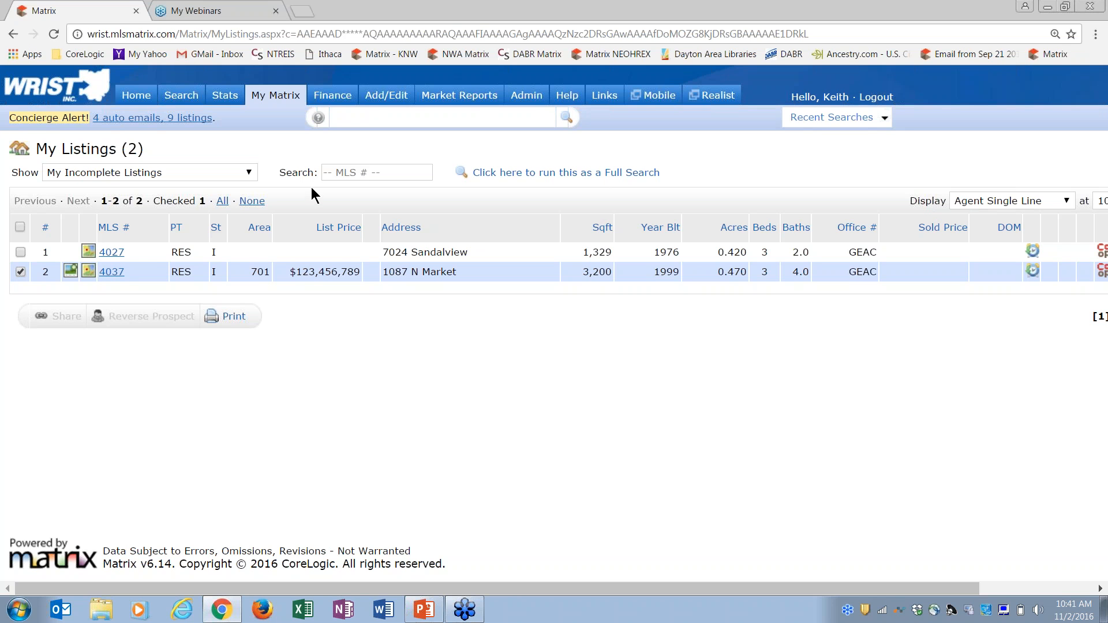
Open My Active Listings from Home and tick active listing 4016
left_click(147, 103)
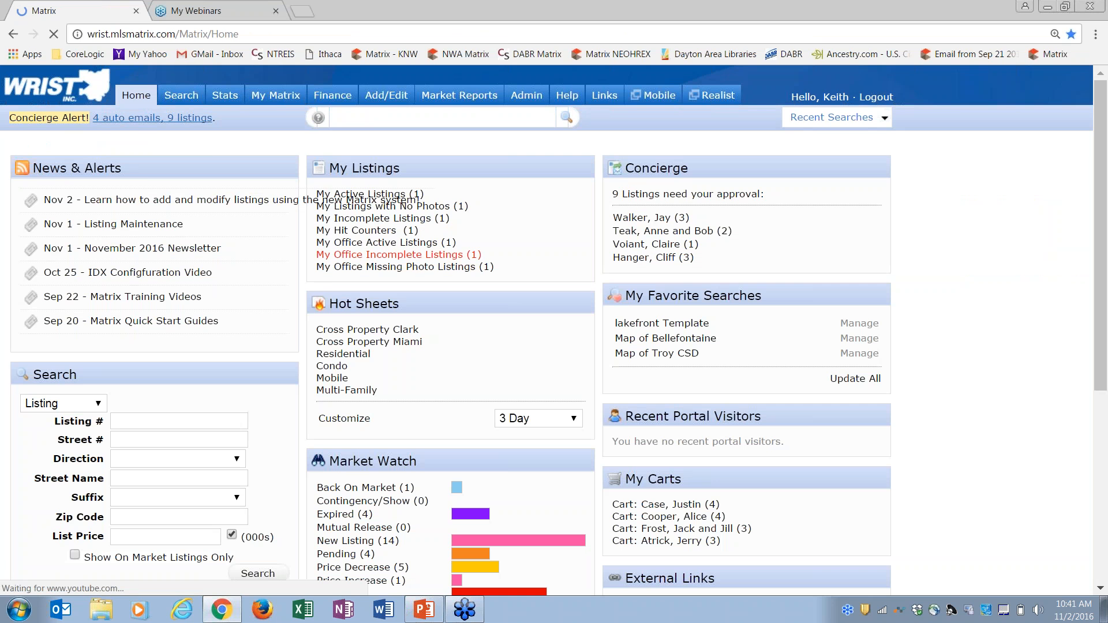
left_click(181, 95)
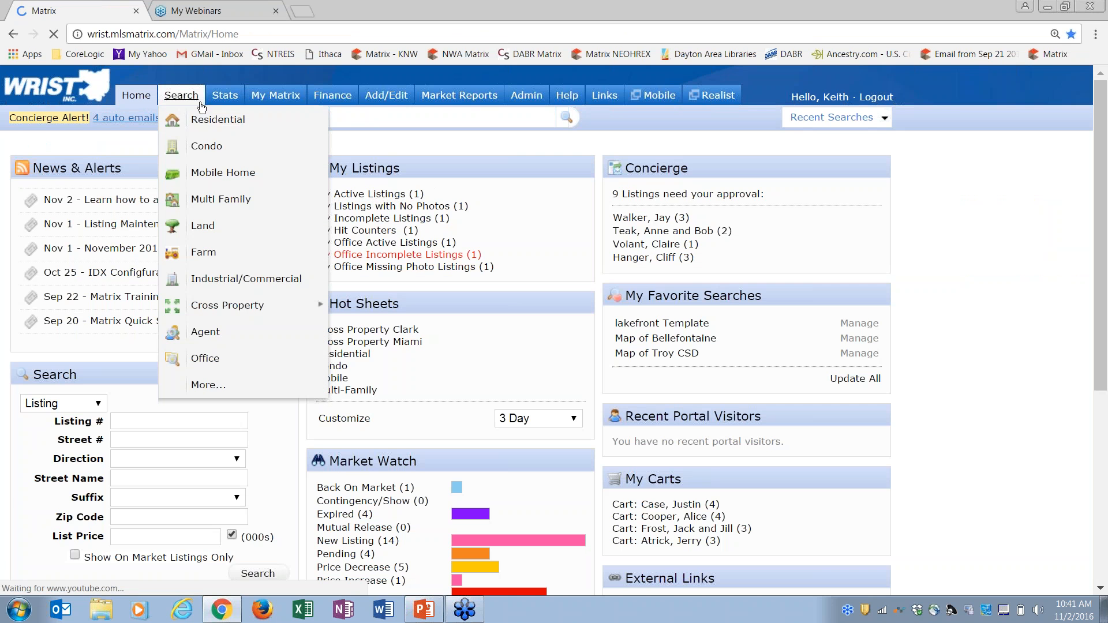
left_click(381, 194)
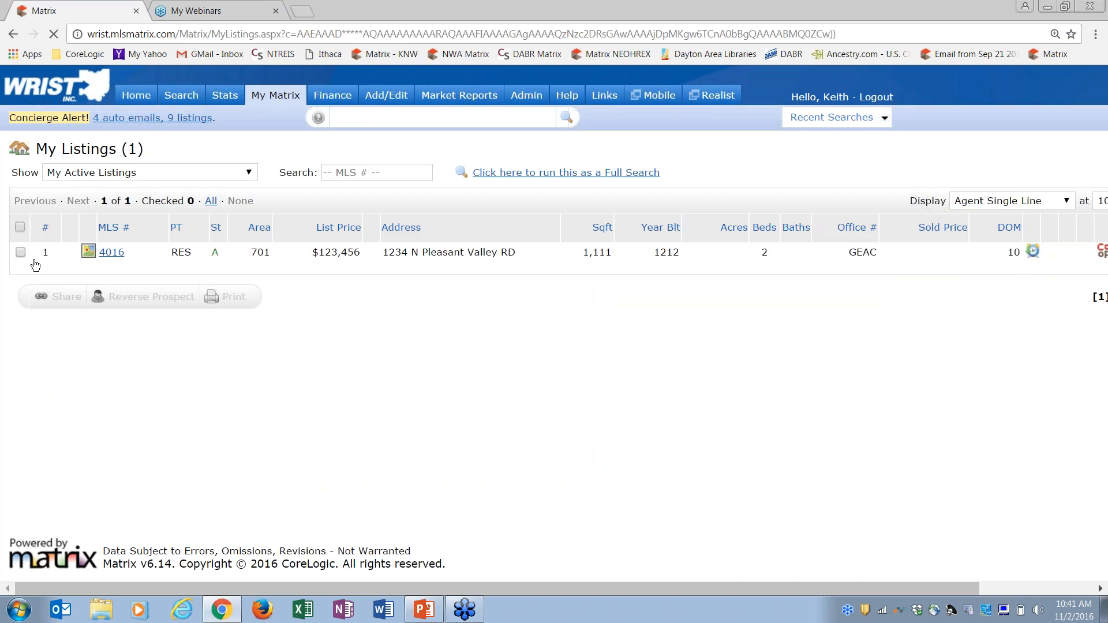
left_click(20, 252)
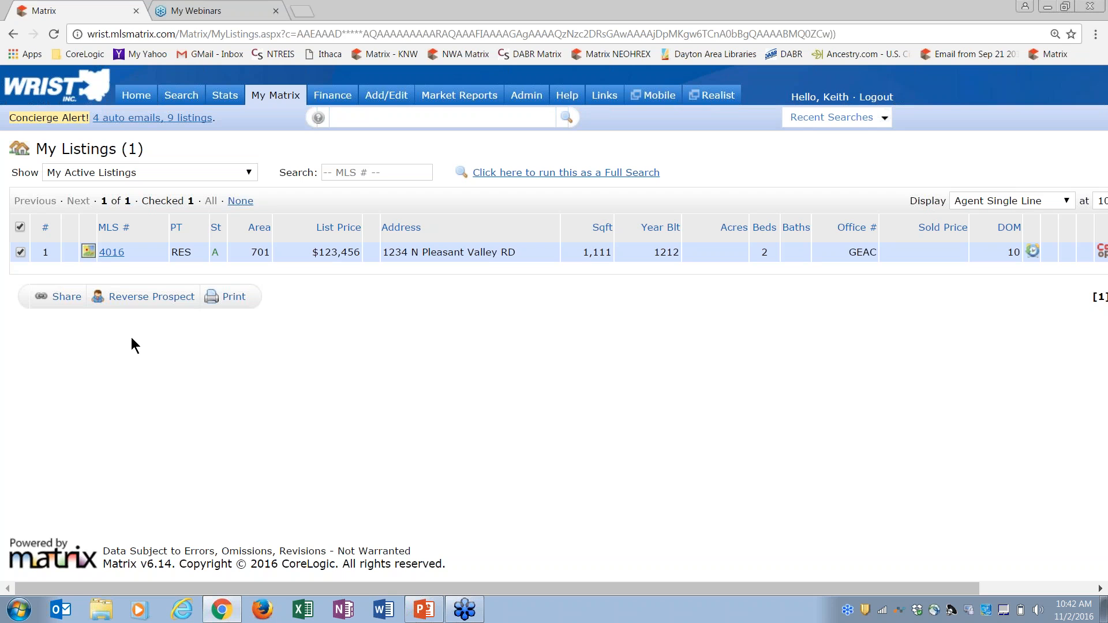
Try sharing listing 4016, dismiss the not-permitted message, and return Home
left_click(66, 297)
left_click(68, 298)
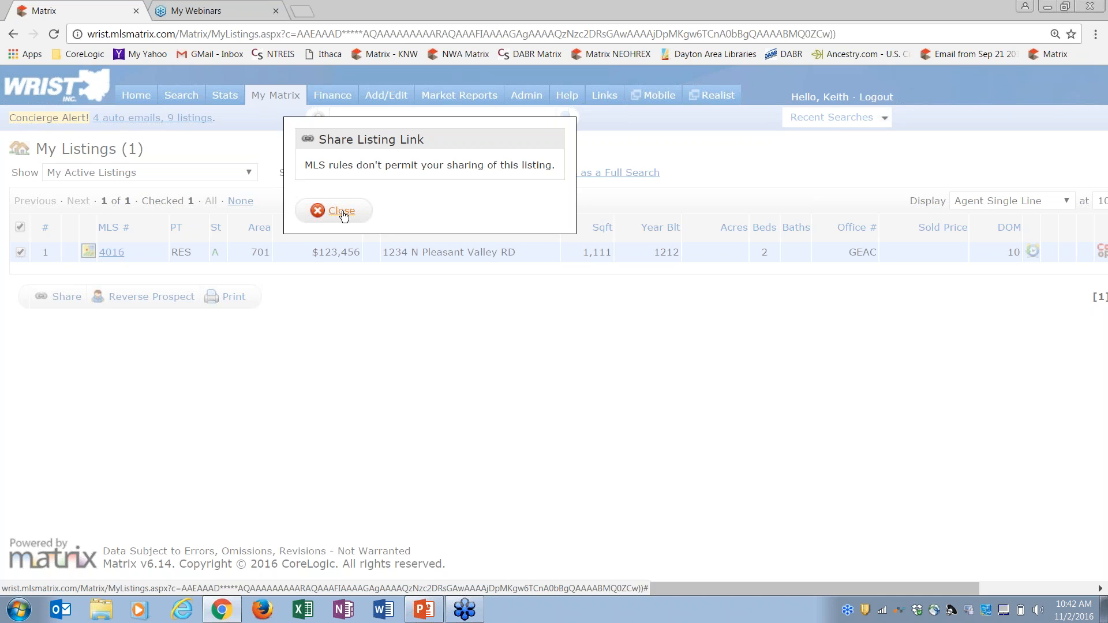
left_click(342, 211)
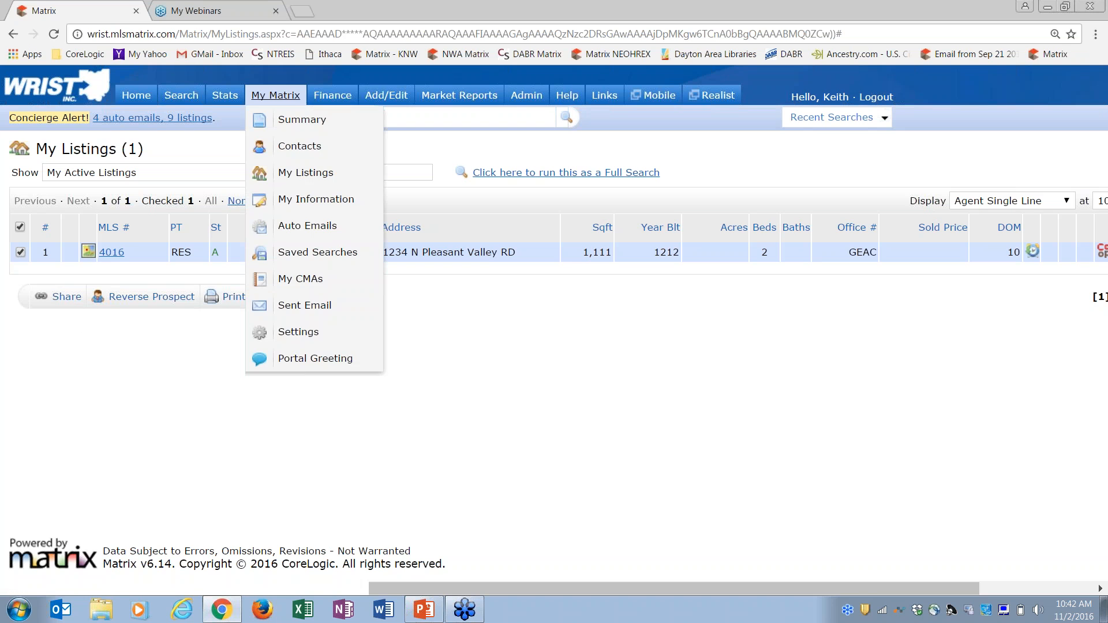
left_click(136, 95)
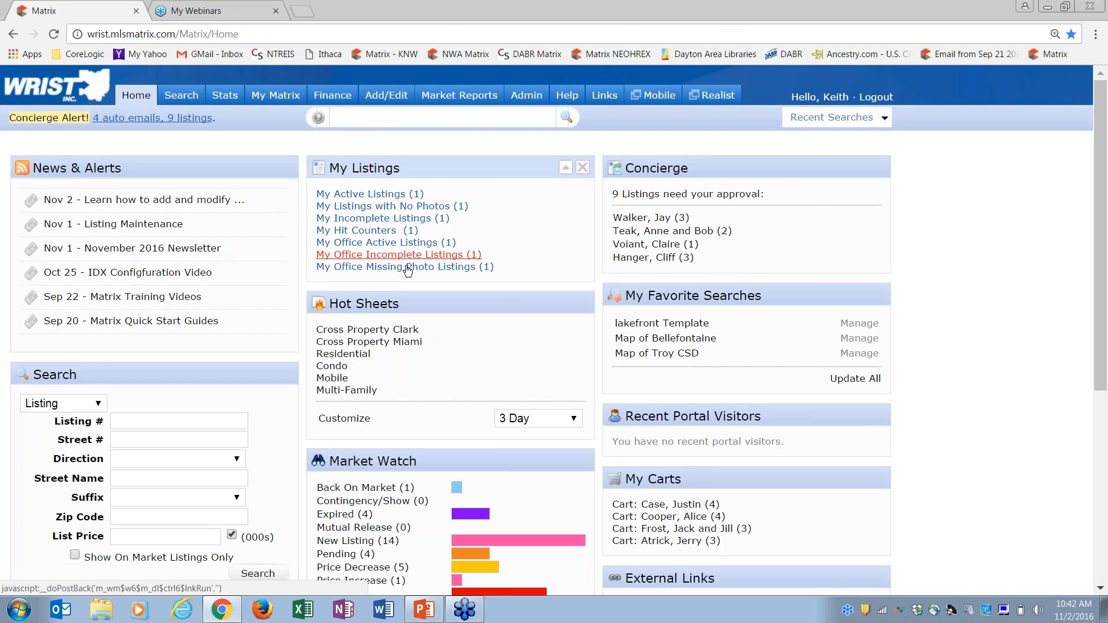
left_click(368, 230)
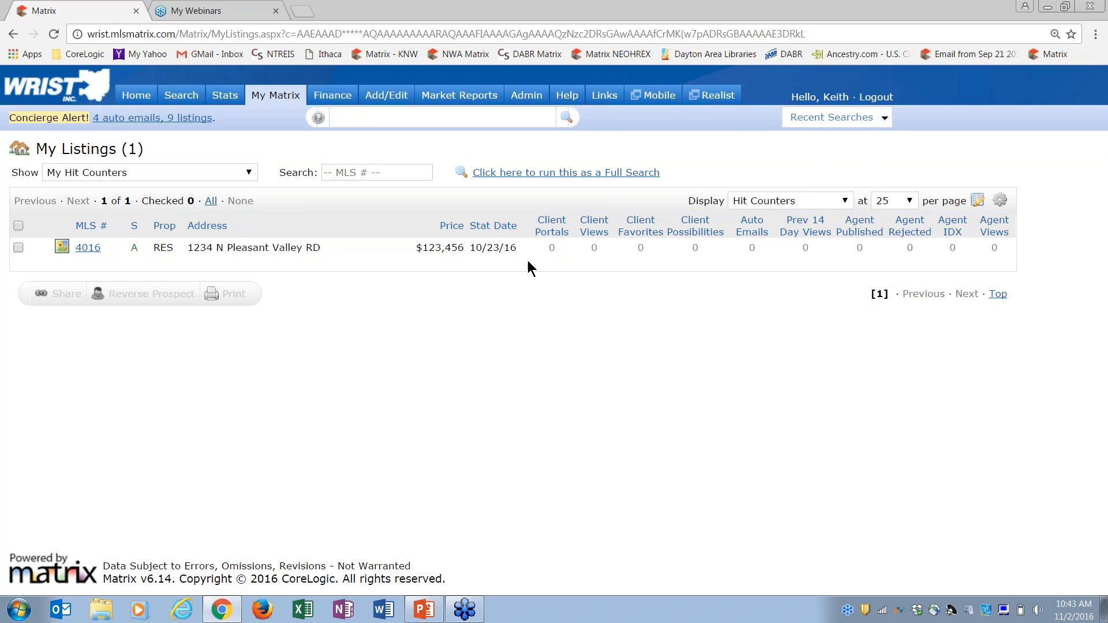
left_click(18, 249)
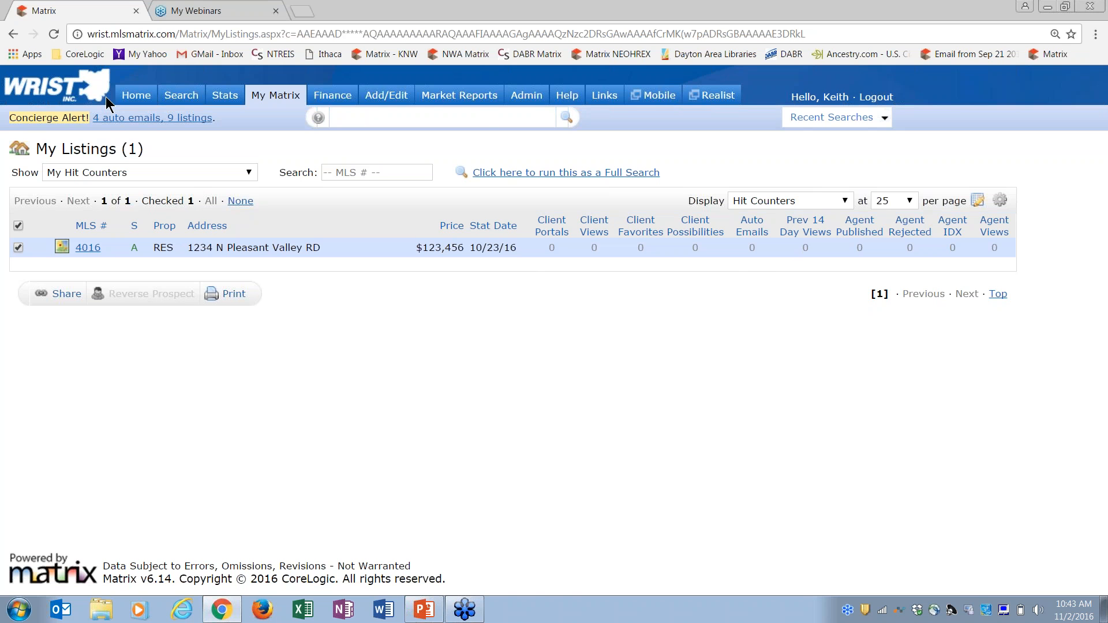
left_click(133, 95)
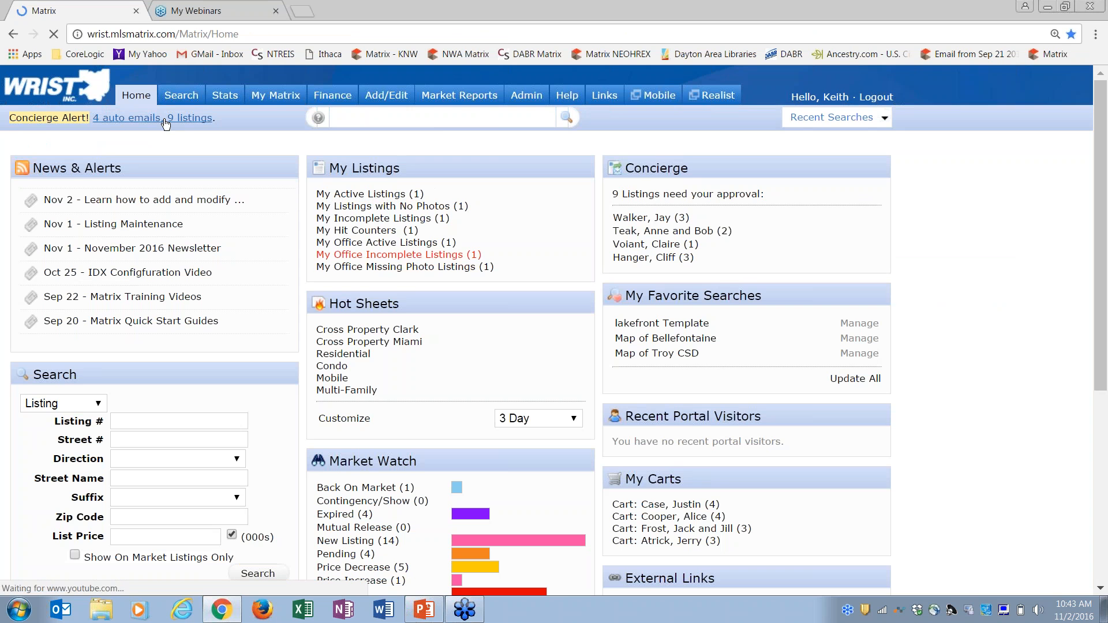
left_click(365, 258)
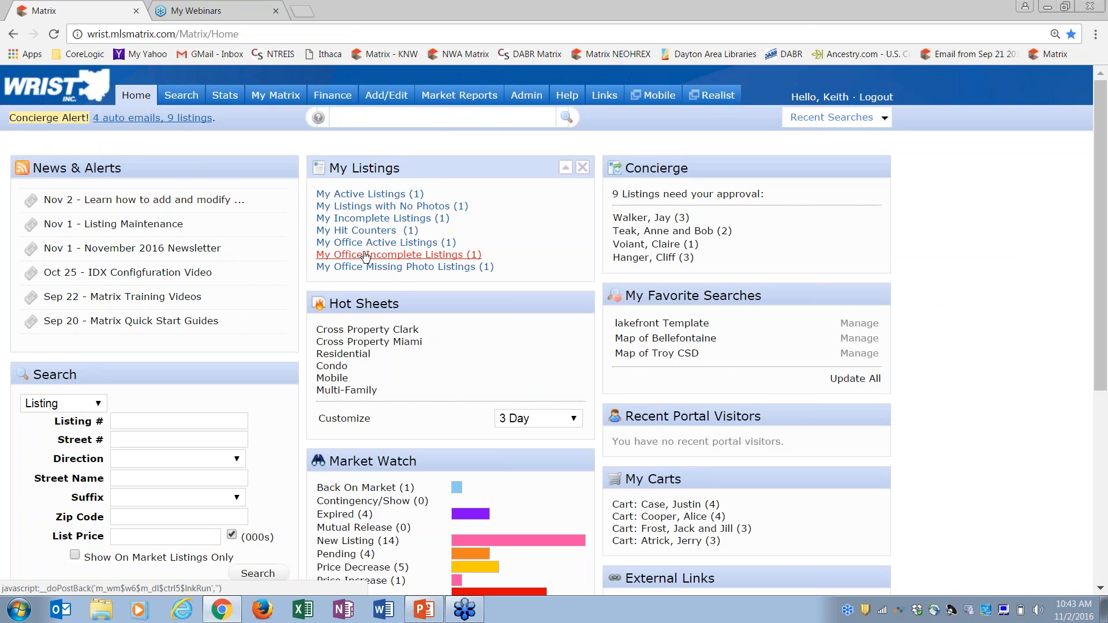
mouse_move(389, 103)
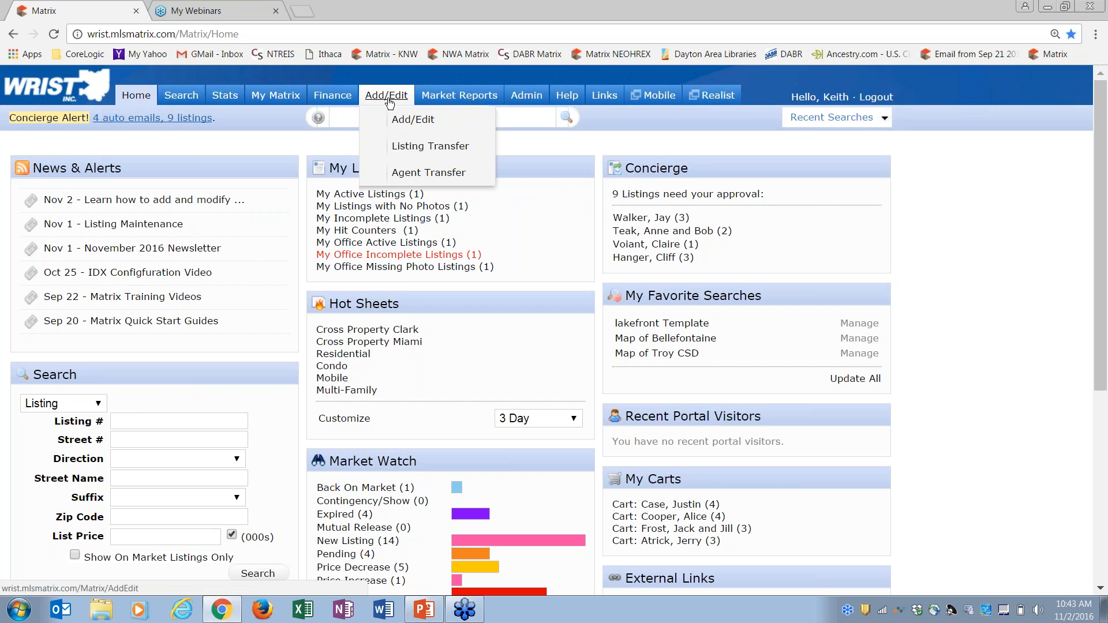
left_click(389, 99)
left_click(133, 256)
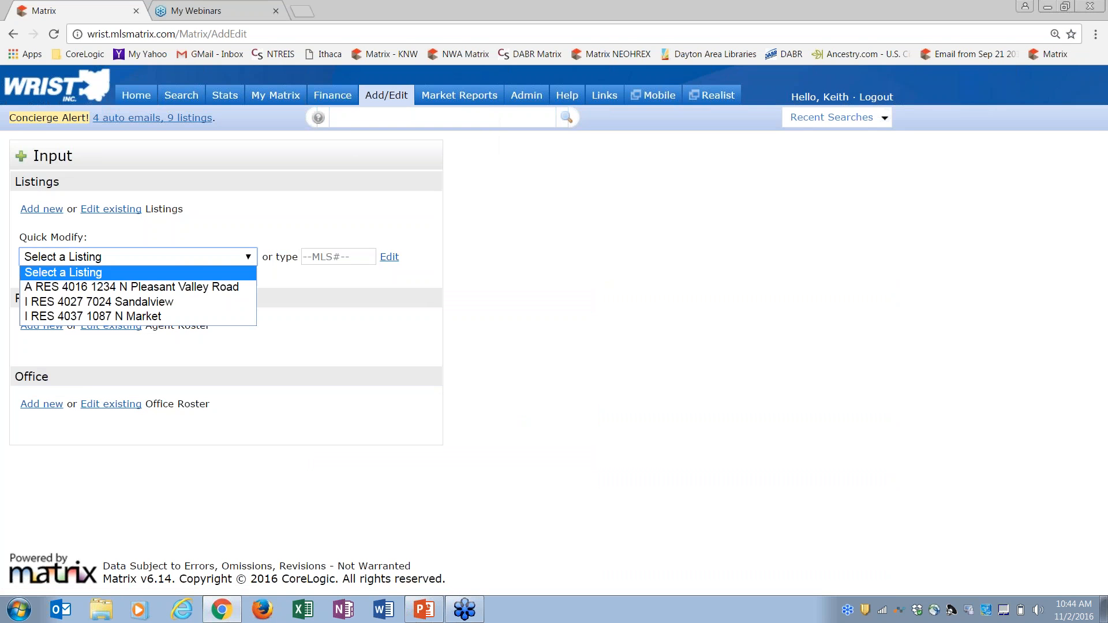
left_click(91, 288)
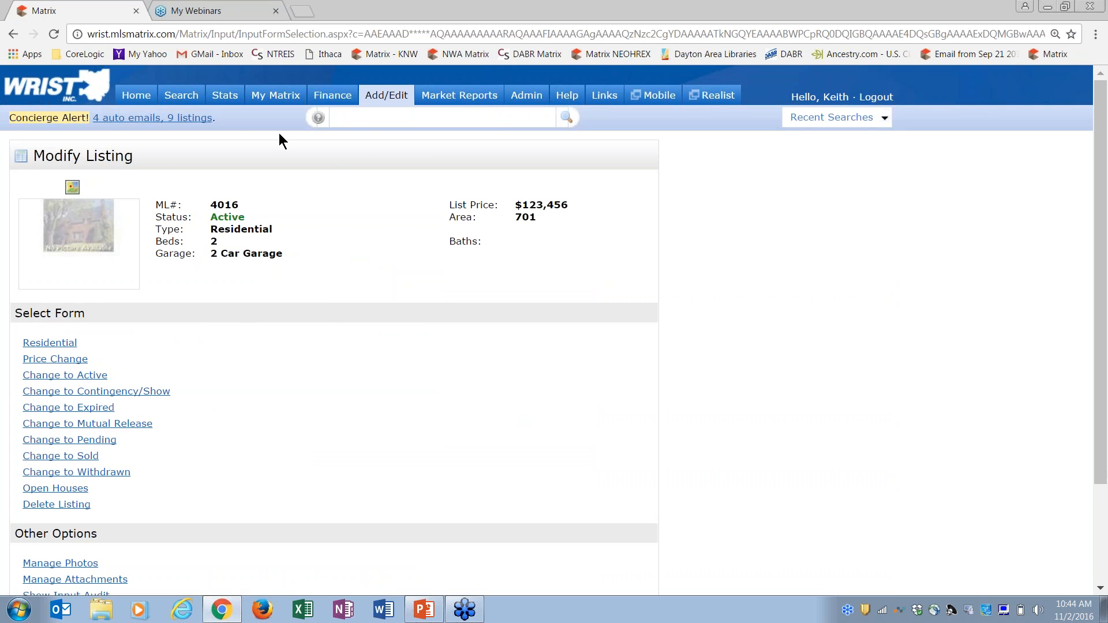
left_click(141, 97)
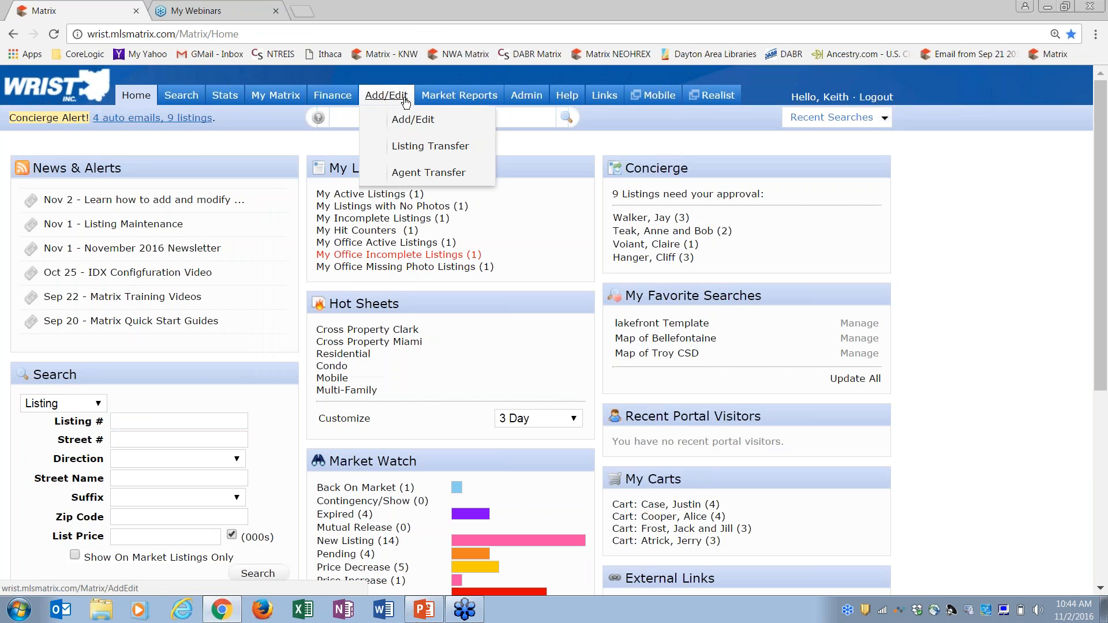
mouse_move(280, 101)
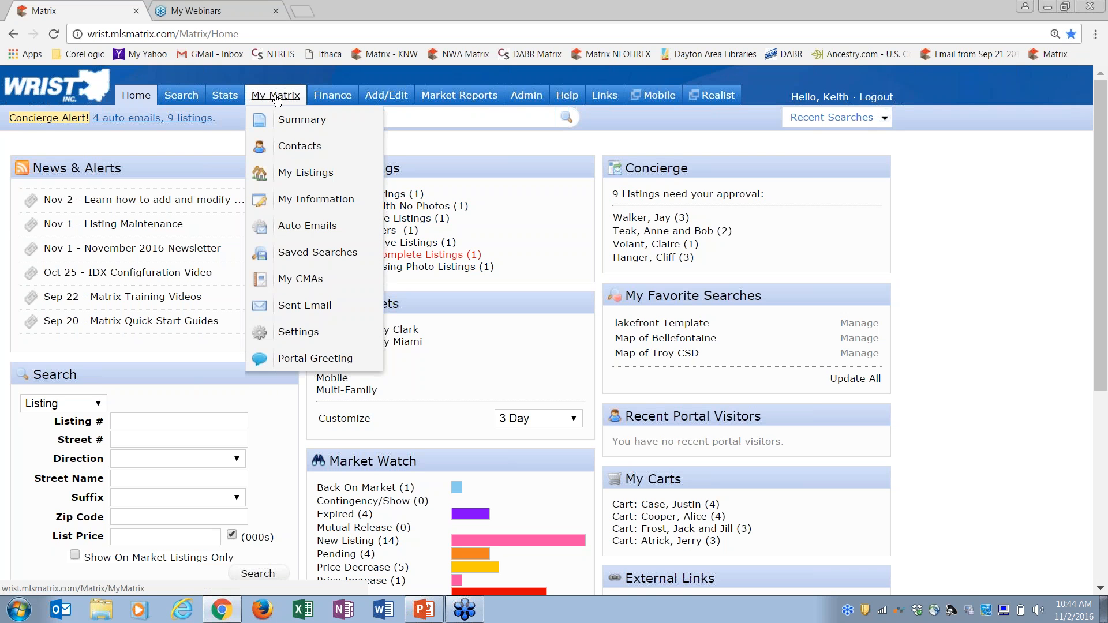
left_click(289, 172)
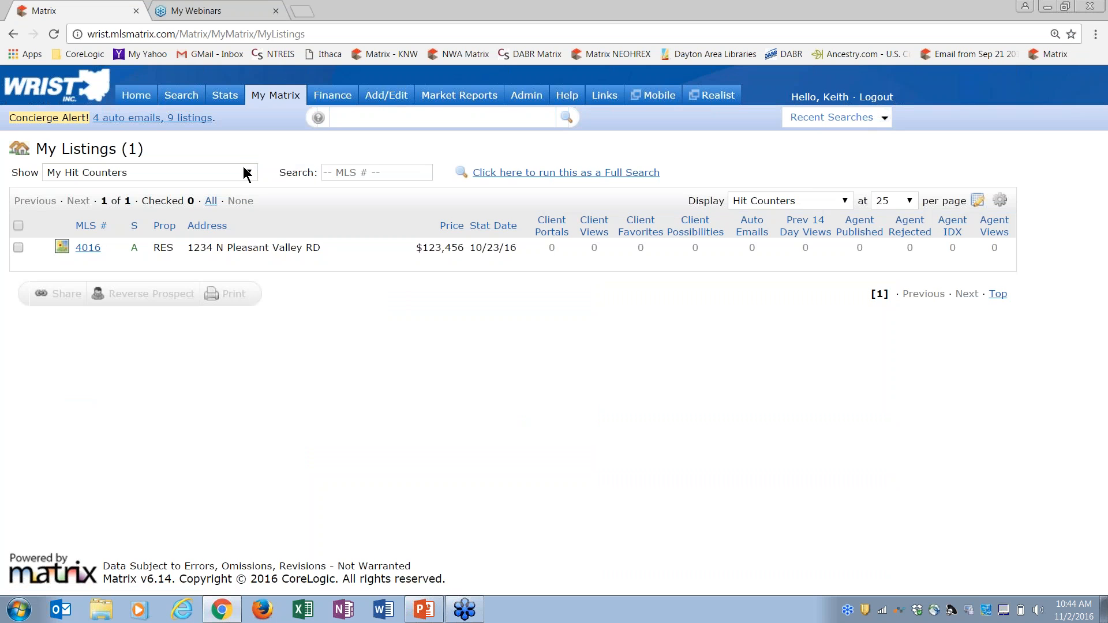
left_click(247, 172)
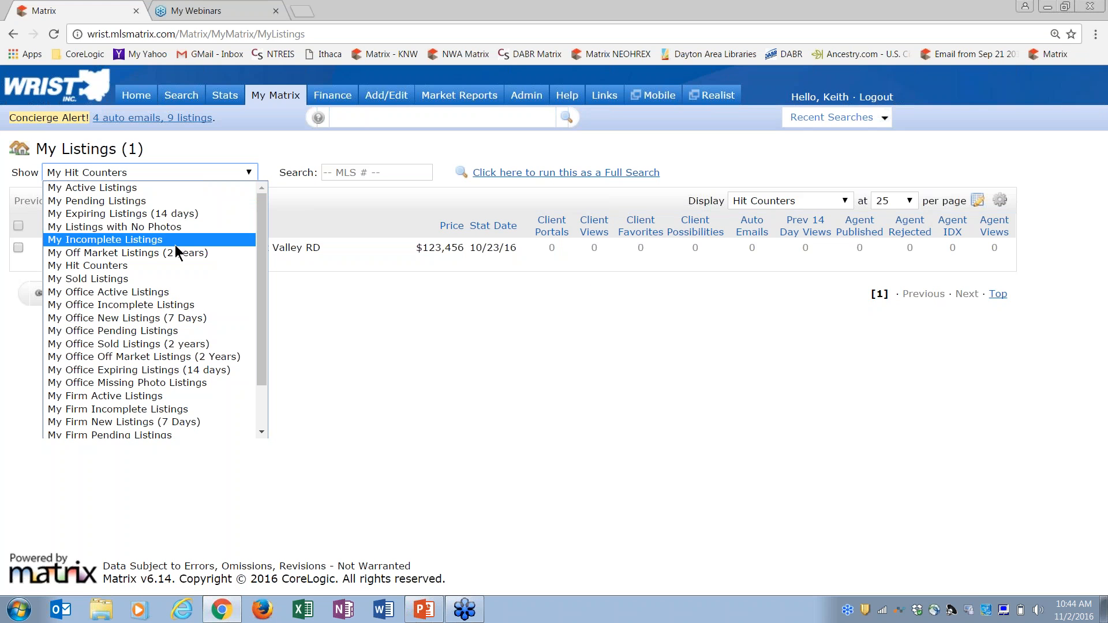
left_click(120, 266)
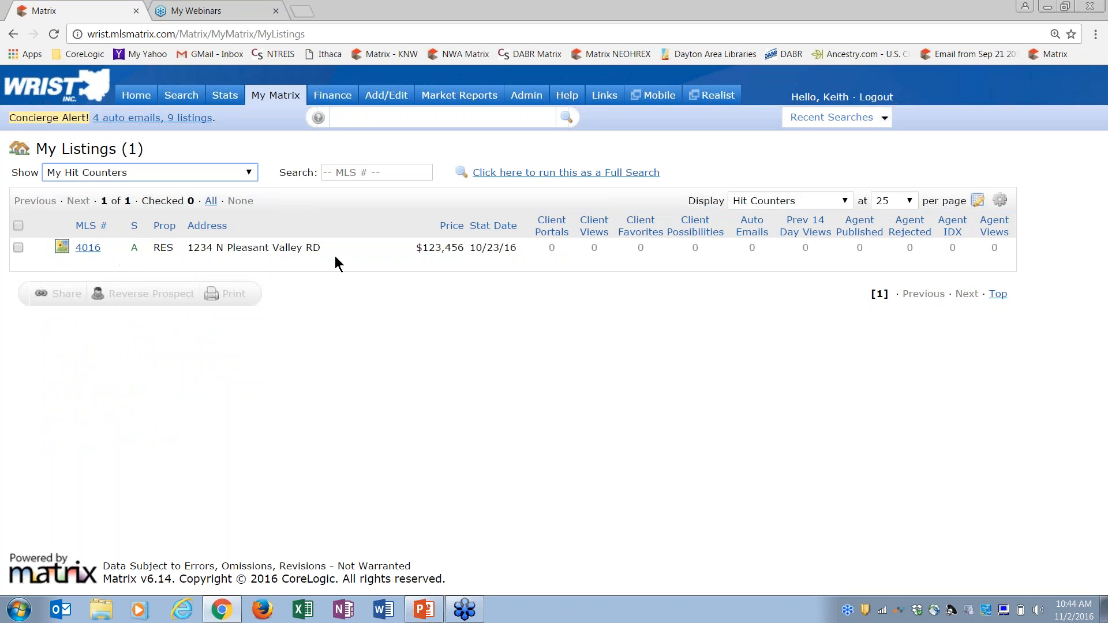
mouse_move(276, 96)
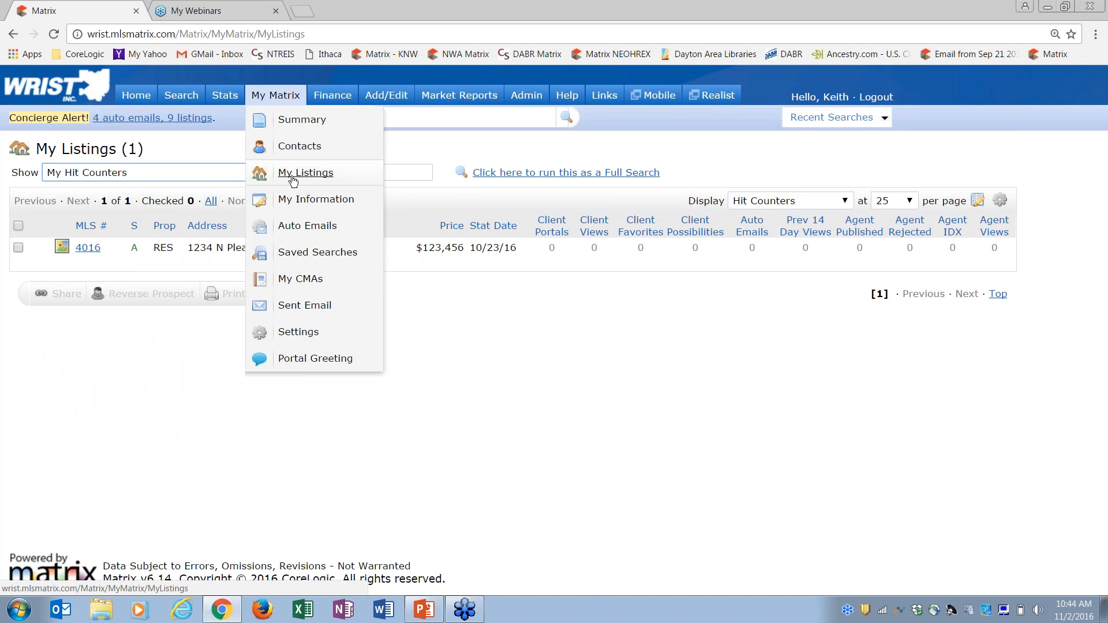
left_click(136, 96)
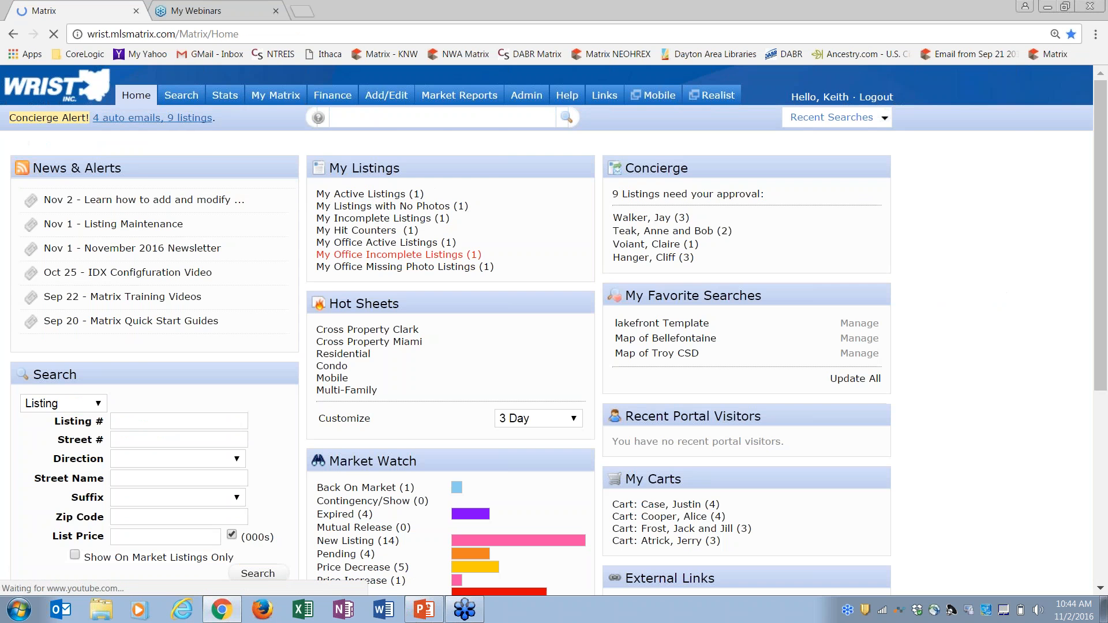